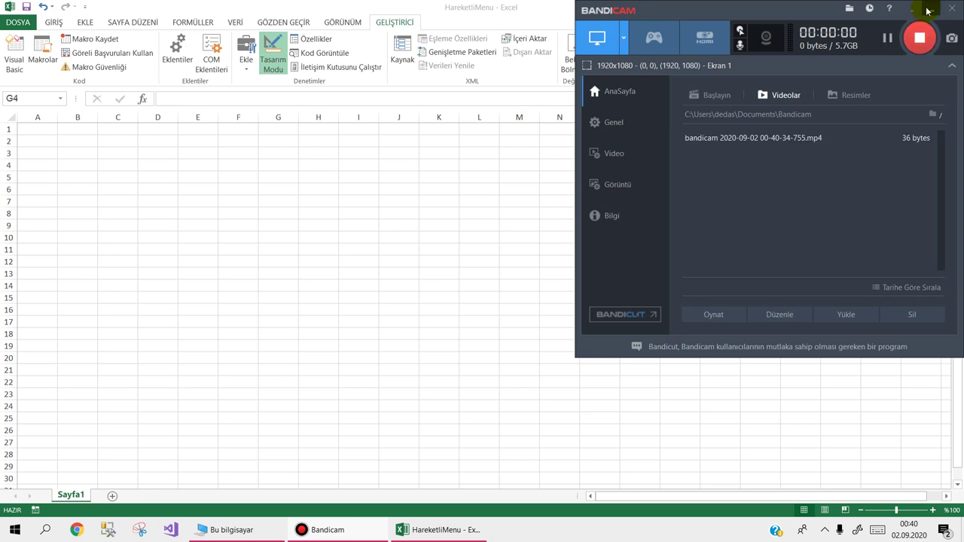
Draw an ActiveX command button across cells C3–D3 on Sayfa1.
click(931, 12)
click(320, 154)
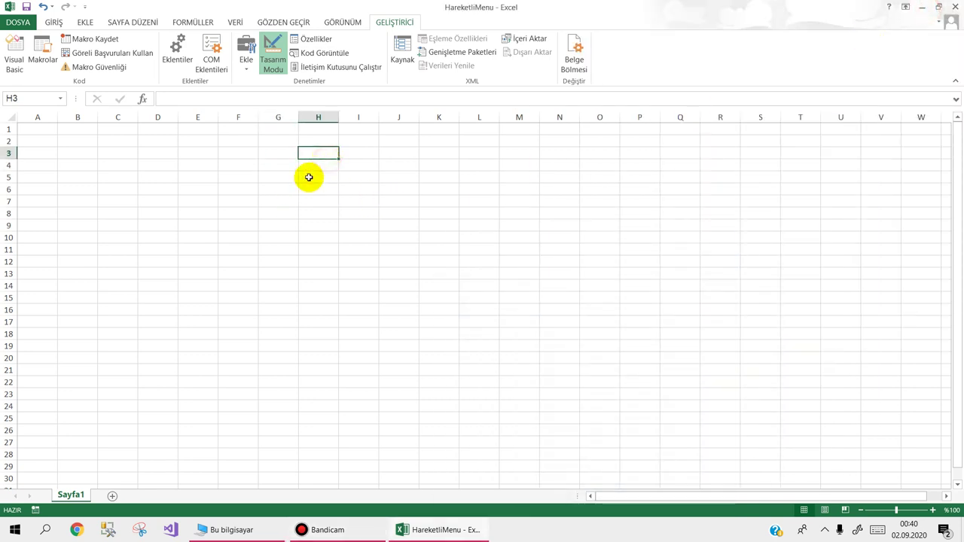
click(233, 153)
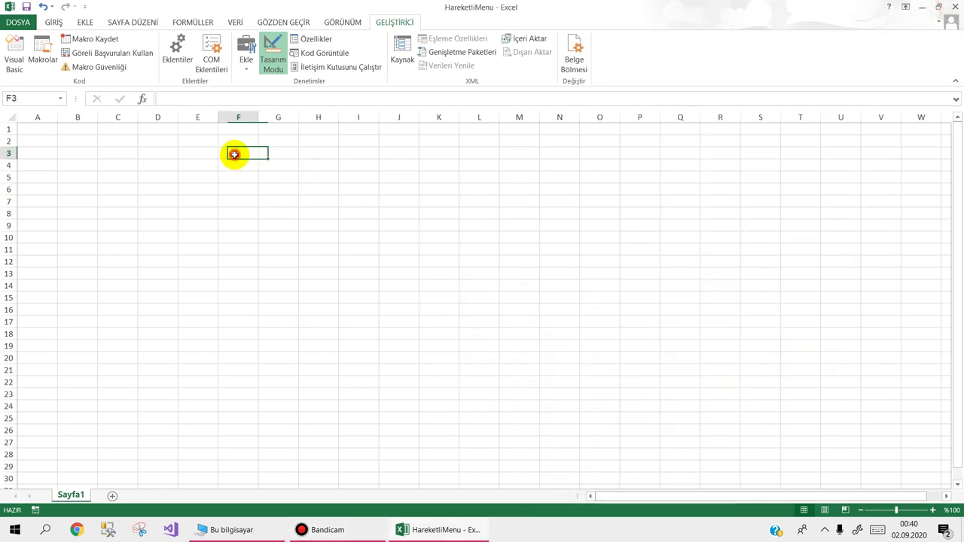
click(182, 165)
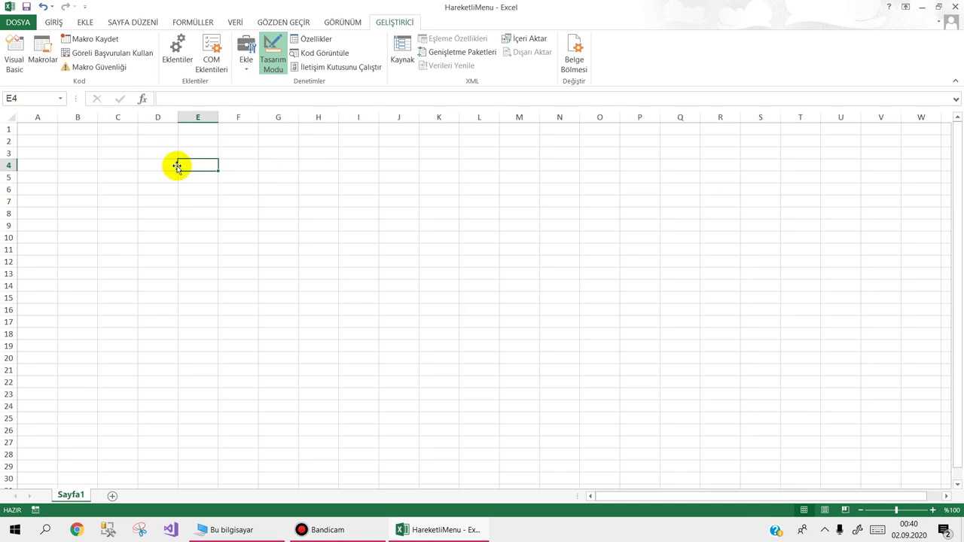
click(119, 165)
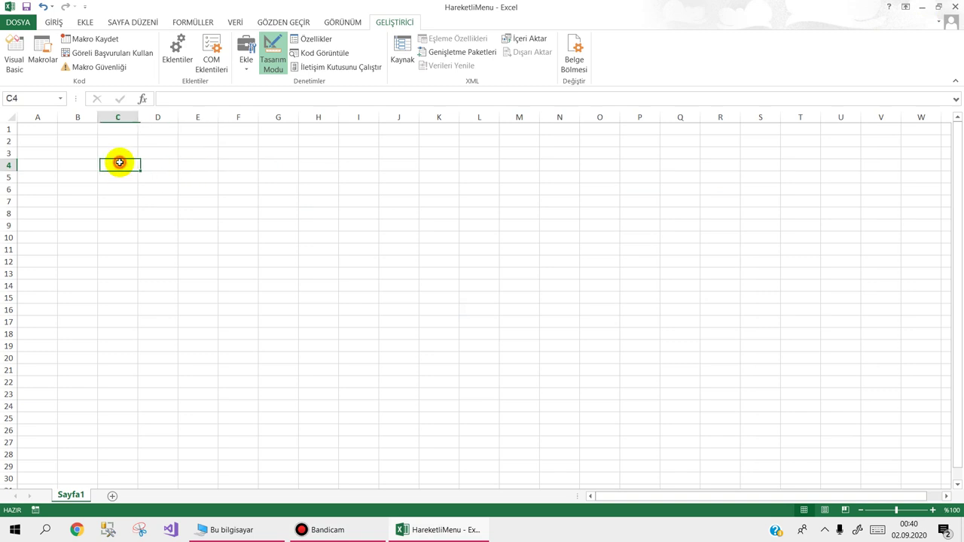
click(244, 68)
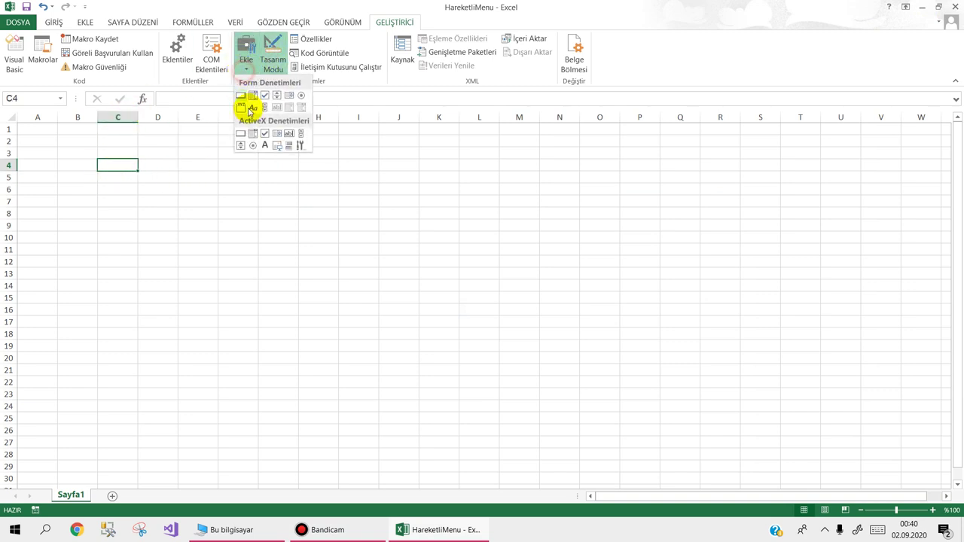
click(240, 133)
drag(124, 143, 198, 165)
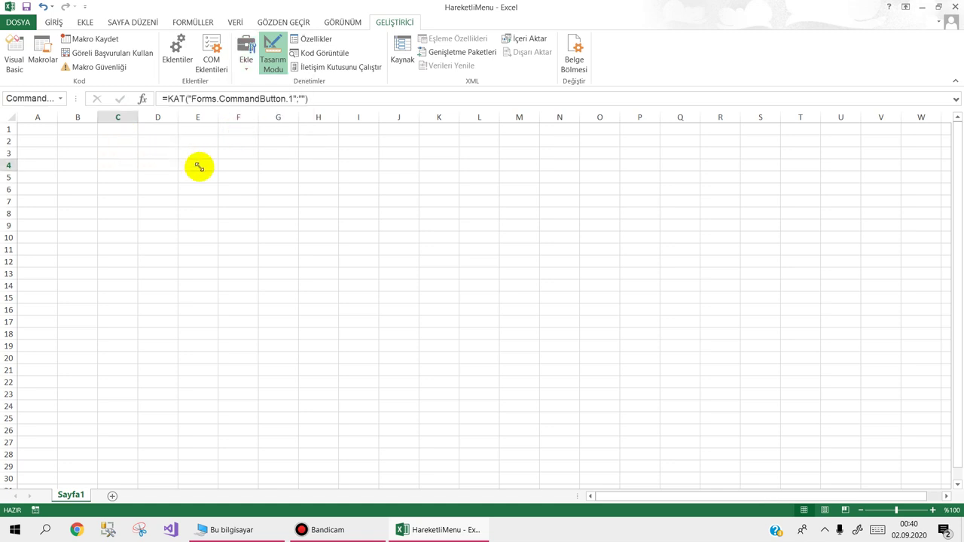
Set the new button's Caption property to Başlat.
click(312, 40)
click(844, 154)
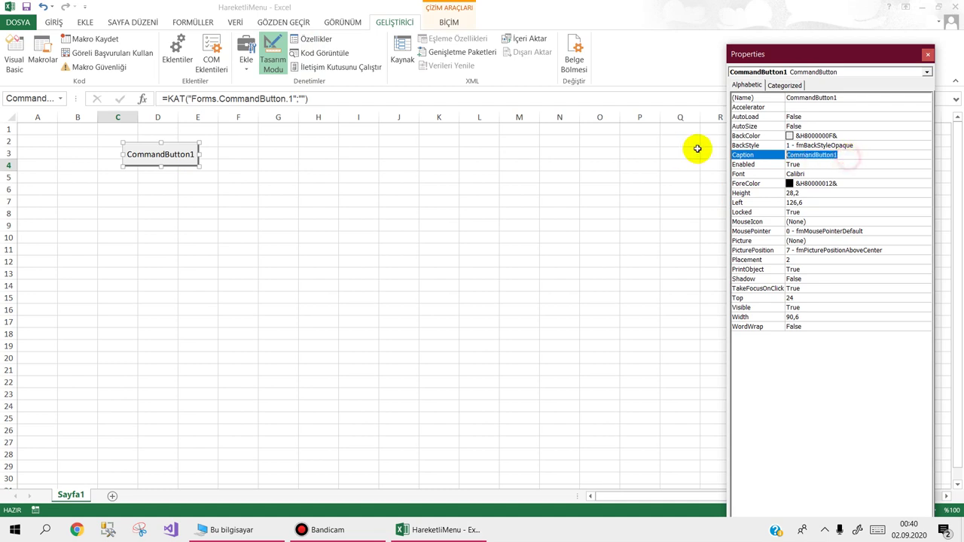
text(Başla)
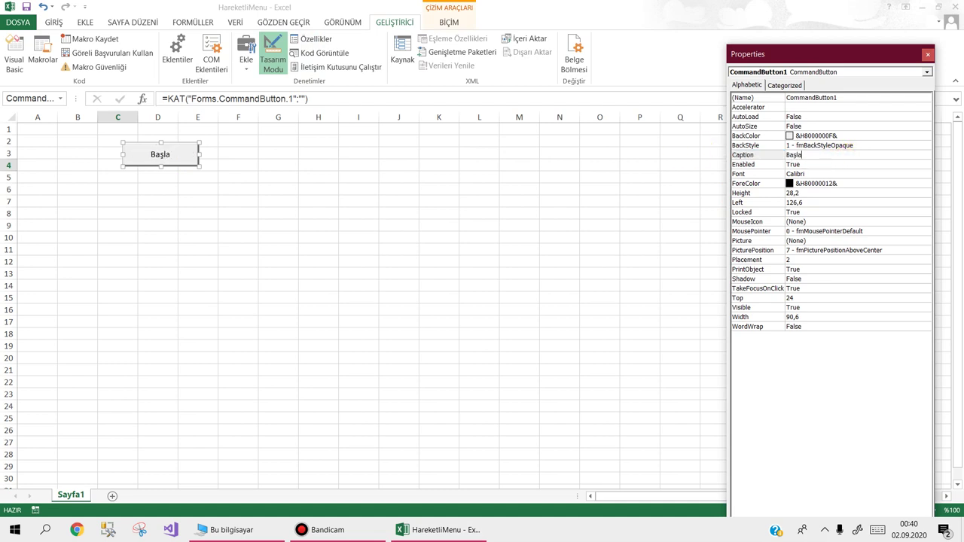
text(t)
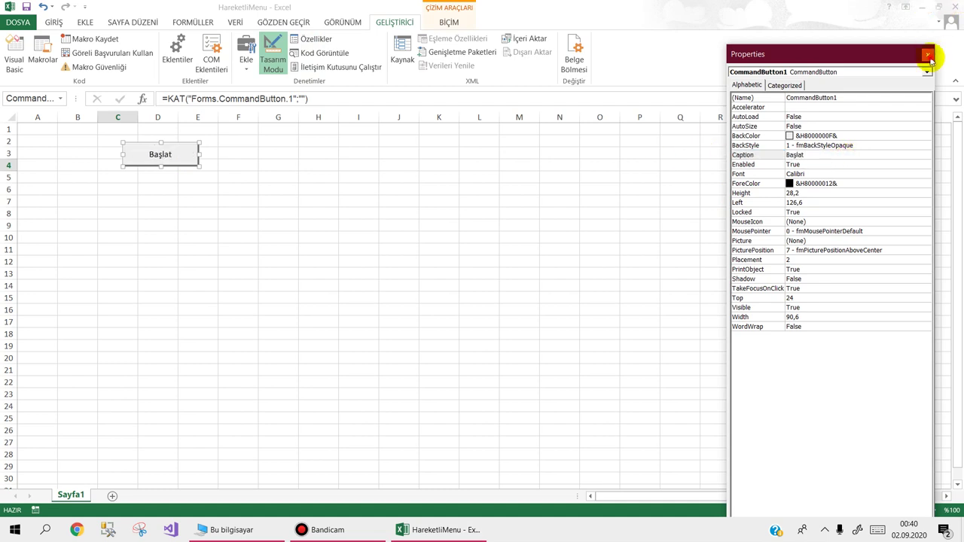
click(928, 55)
From the button's click code, insert a new UserForm1 into the project.
double_click(162, 154)
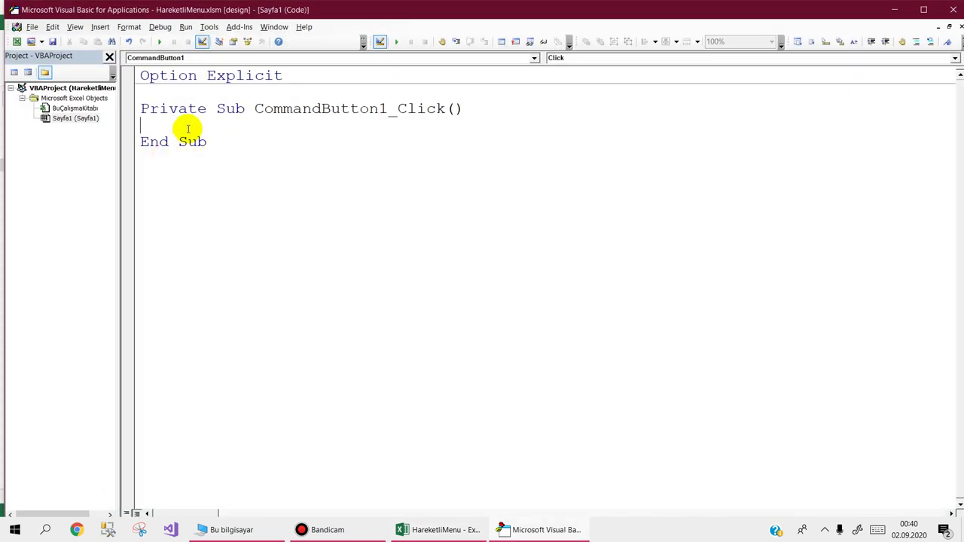
click(31, 42)
click(252, 149)
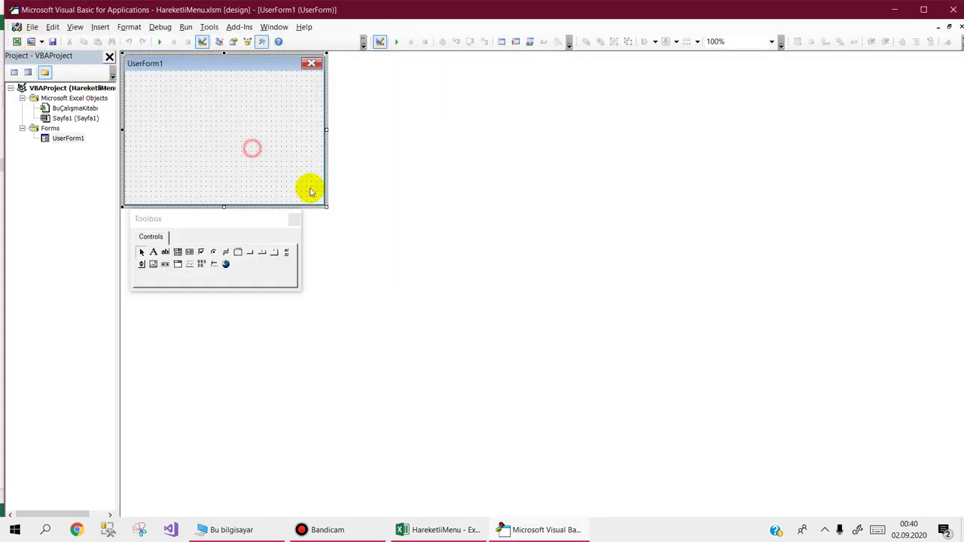
Reshape UserForm1 narrow and tall, moving the Toolbox off the form.
drag(326, 206, 306, 344)
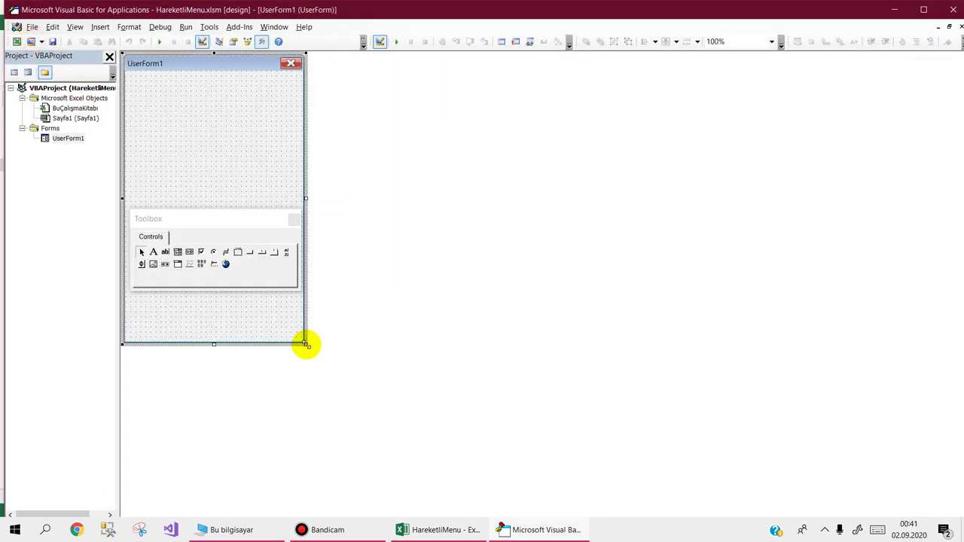
drag(227, 219, 520, 145)
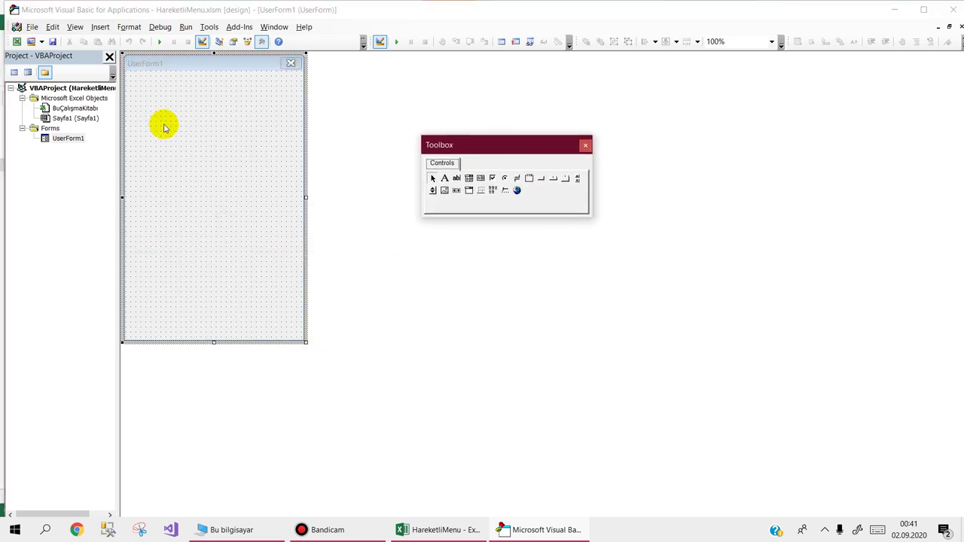
double_click(75, 118)
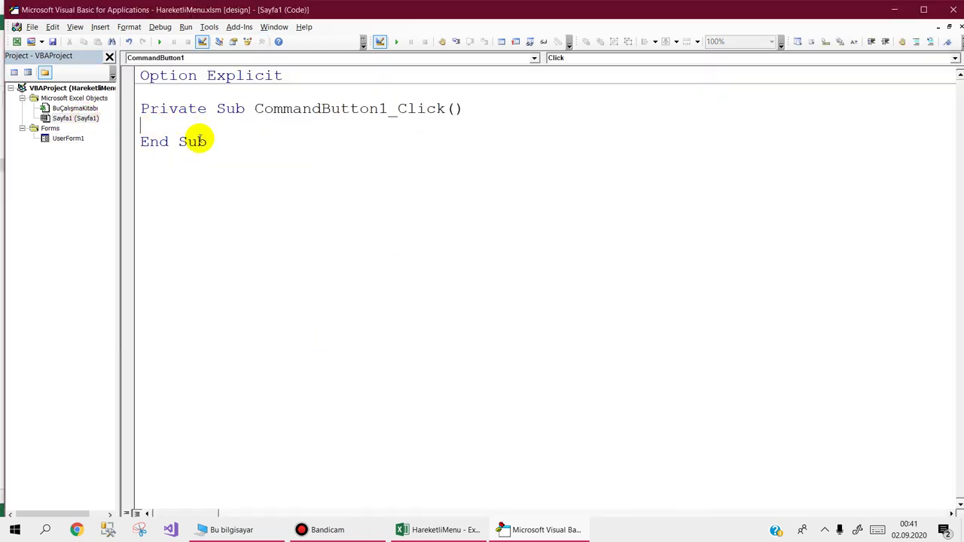
double_click(67, 137)
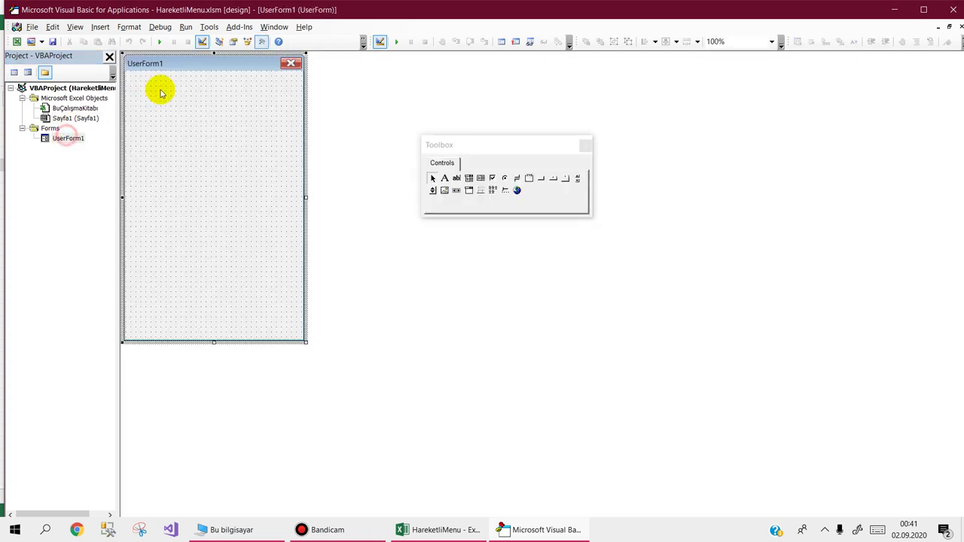
Set the form's (Name) to frmAnaMenu and clear its Caption.
click(233, 42)
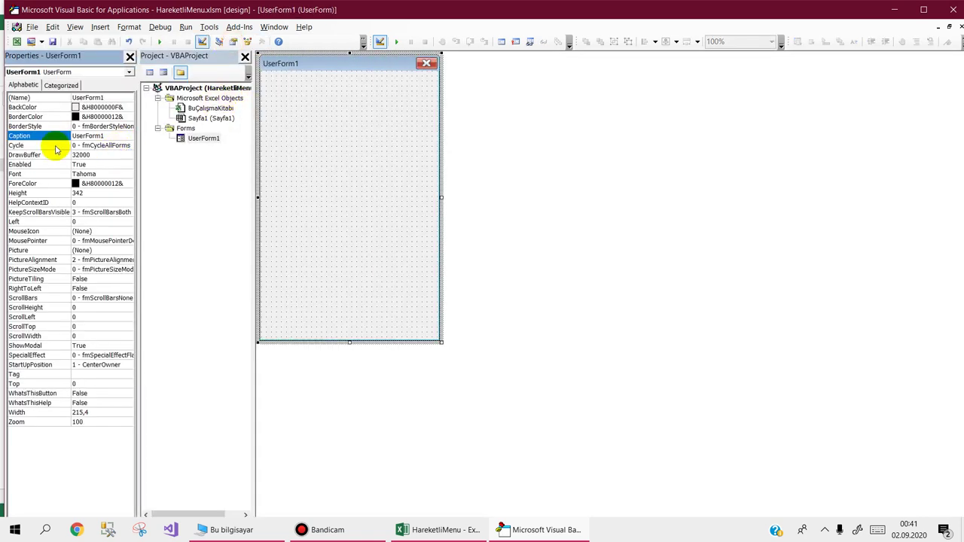
click(61, 97)
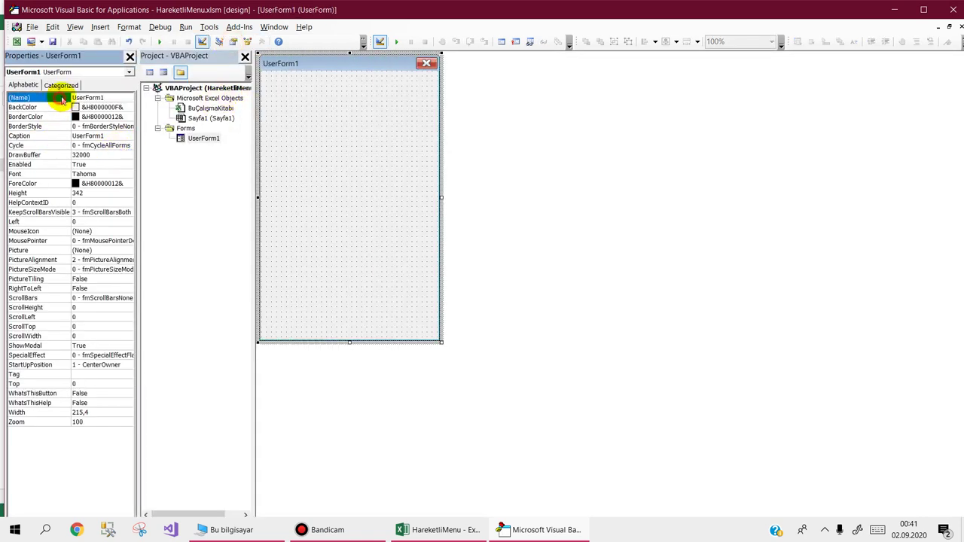
text(frm)
key(Return)
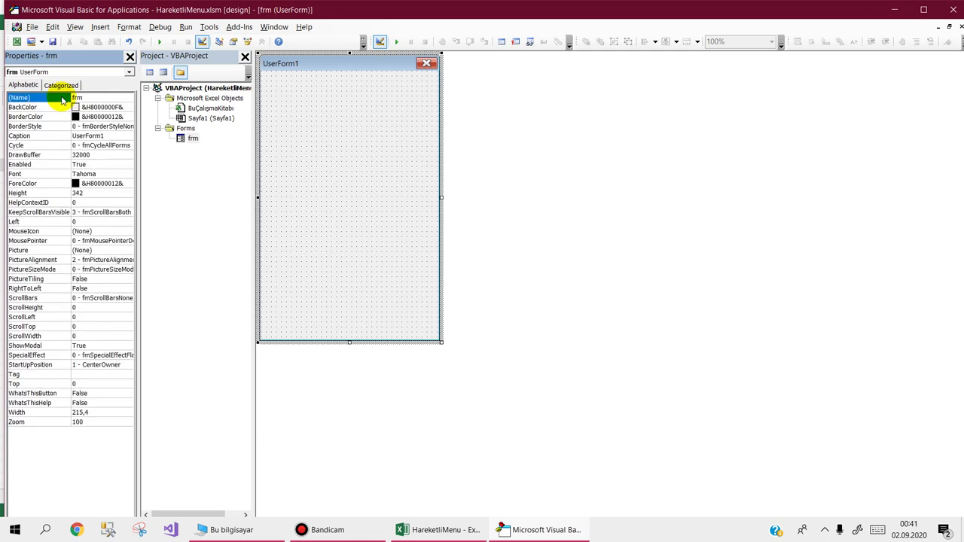
click(76, 97)
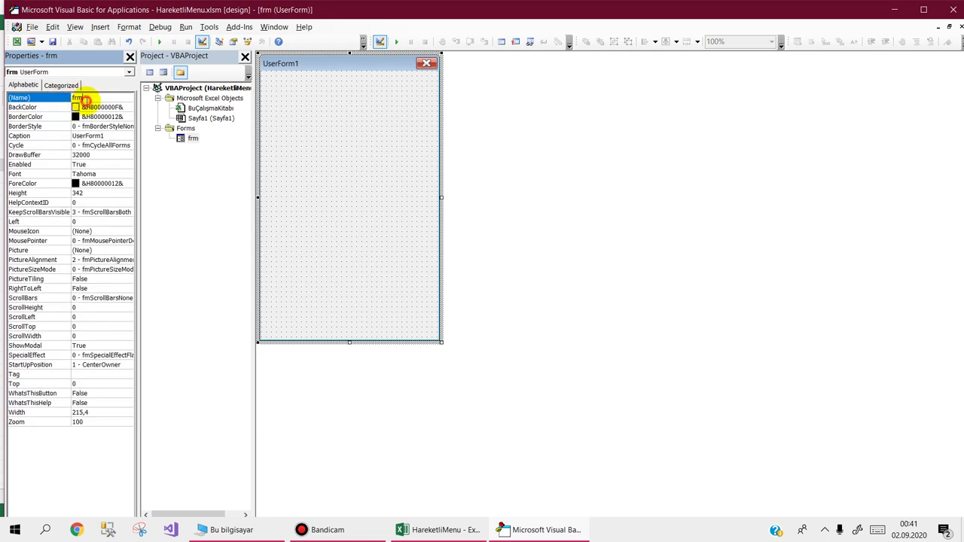
text(Ana)
key(Return)
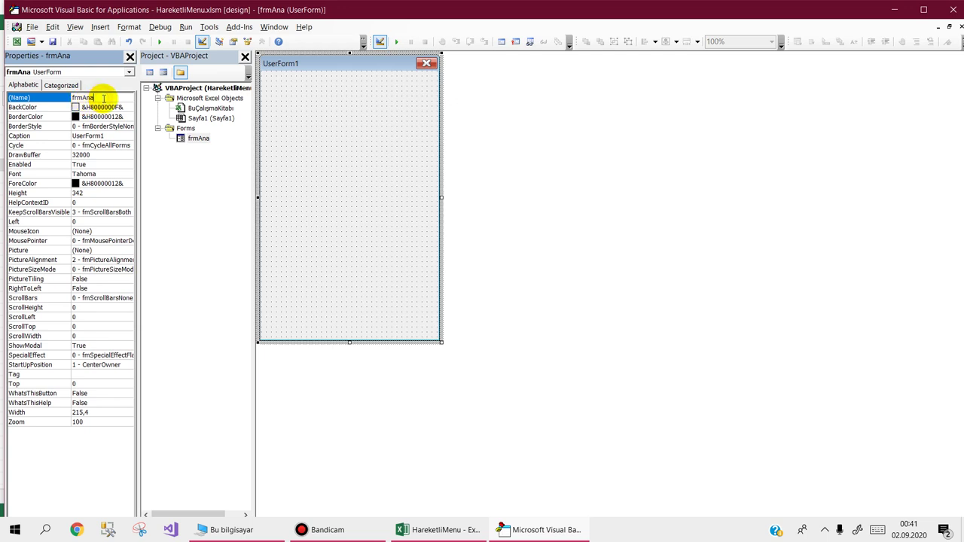
text(Menu)
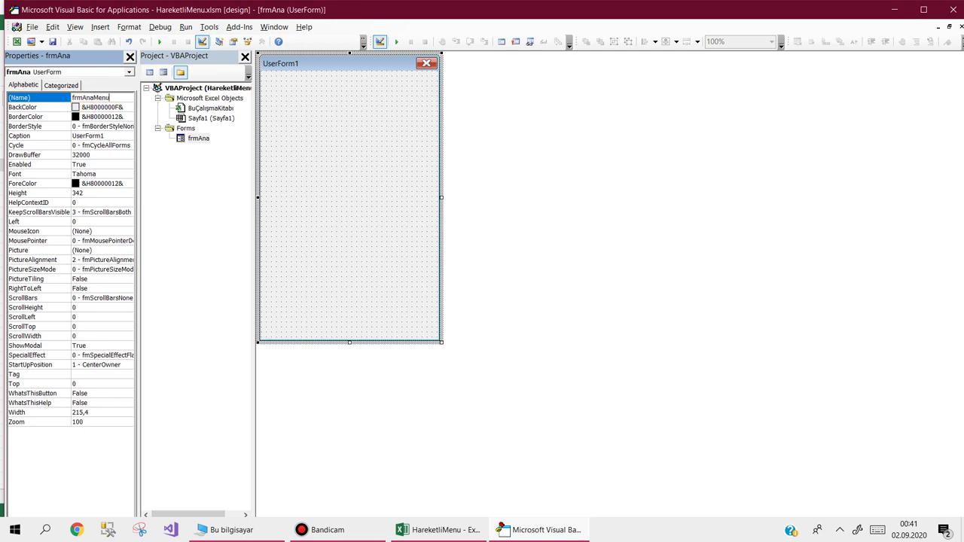
key(Return)
click(101, 99)
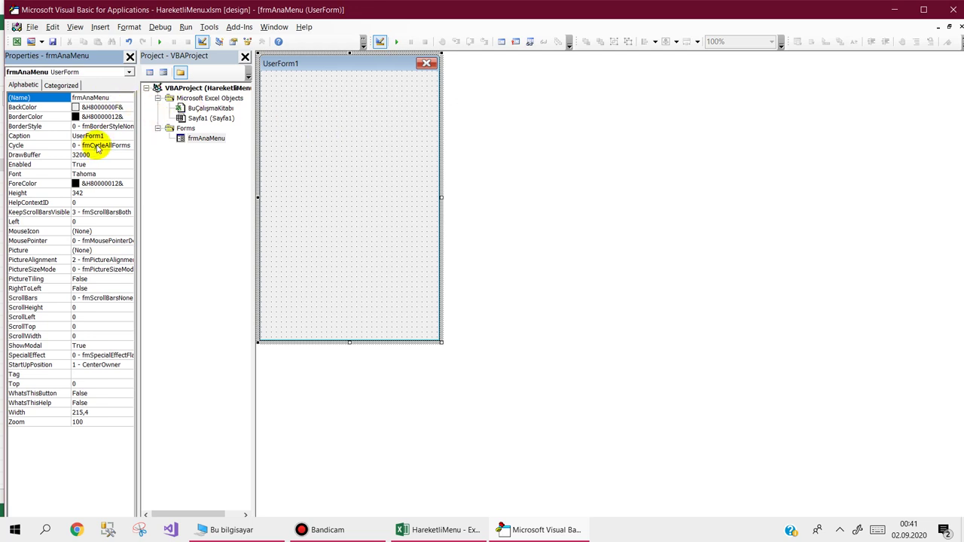
click(109, 135)
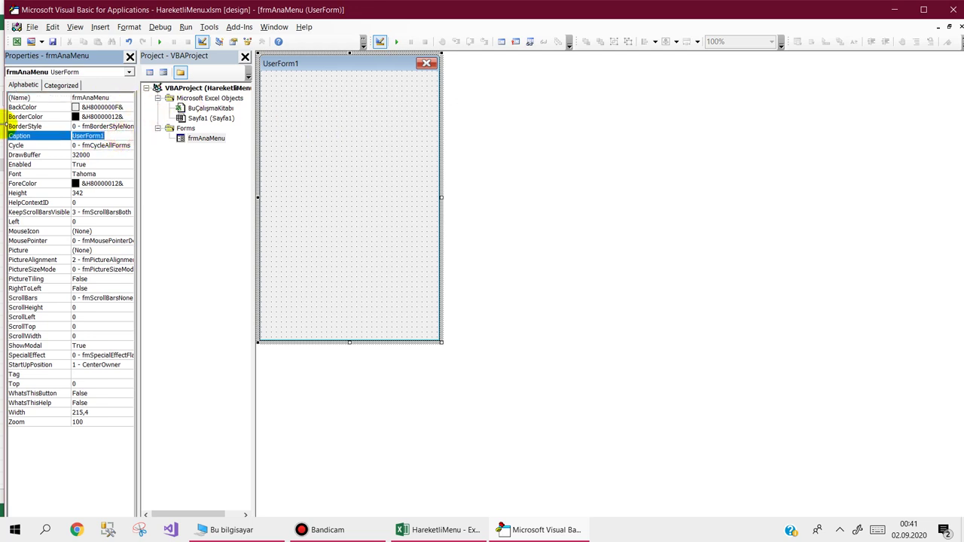
key(BackSpace)
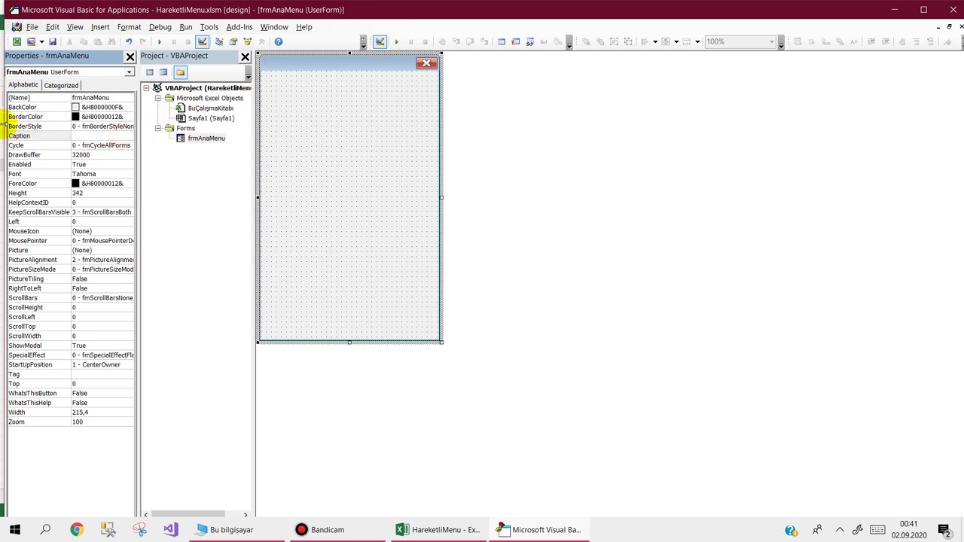
Write frmAnaMenu.Show inside CommandButton1_Click in the Sayfa1 code.
click(348, 120)
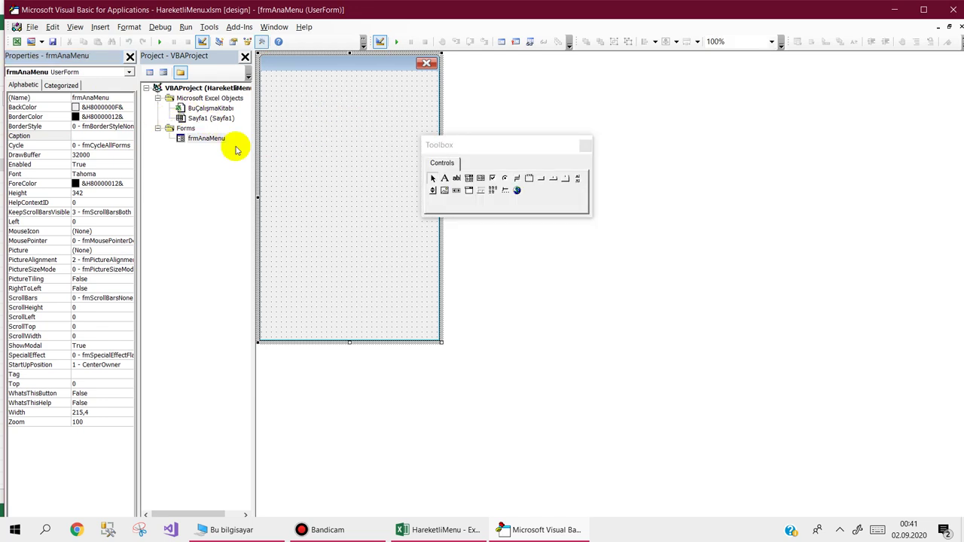
click(213, 118)
double_click(213, 118)
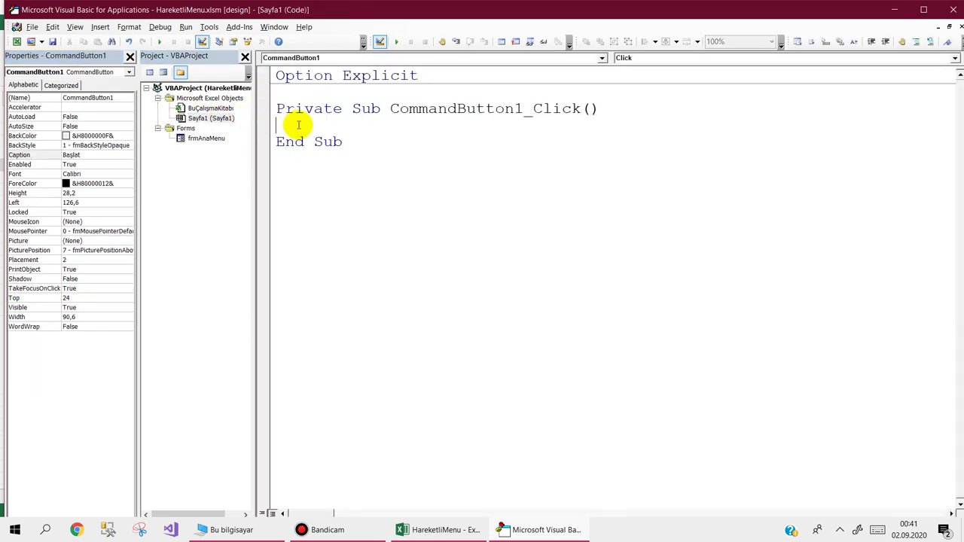
text(FRMAN)
key(ctrl+space)
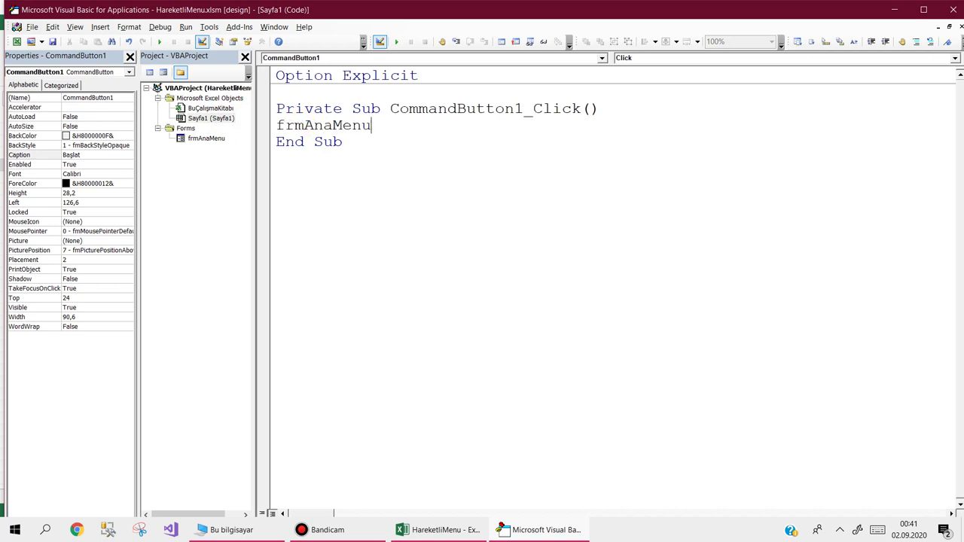
text(.SH)
key(space)
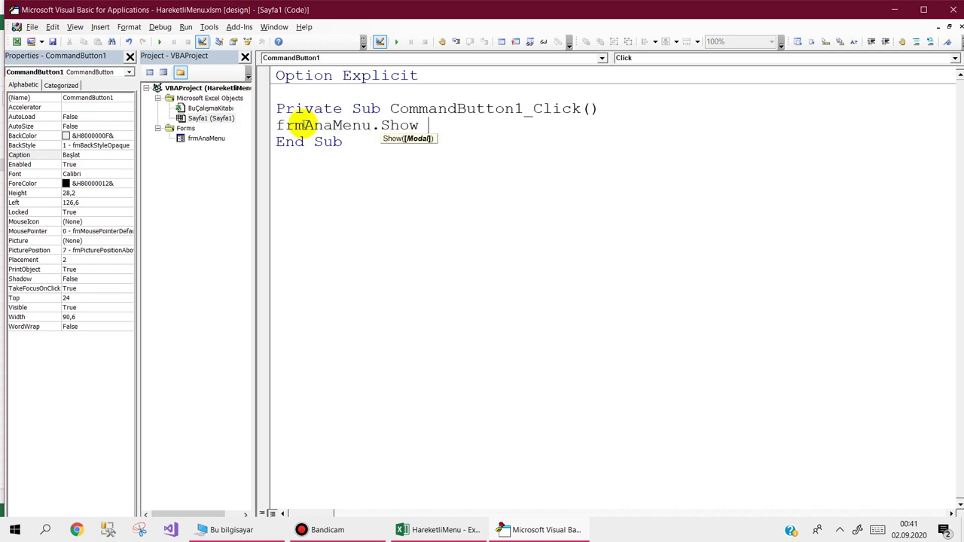
Exit design mode, open and close the form via Başlat, then return to the VBA editor.
click(441, 530)
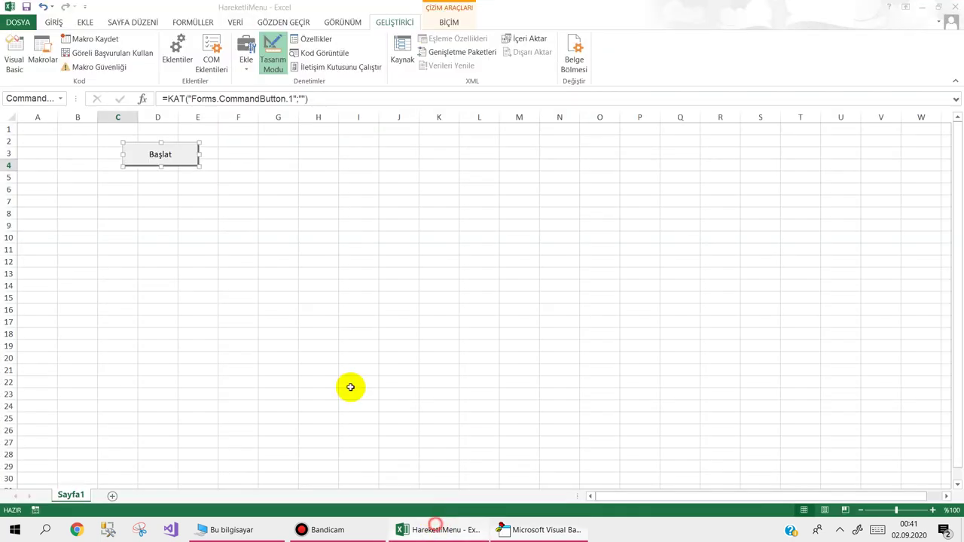
click(203, 207)
click(272, 54)
click(161, 155)
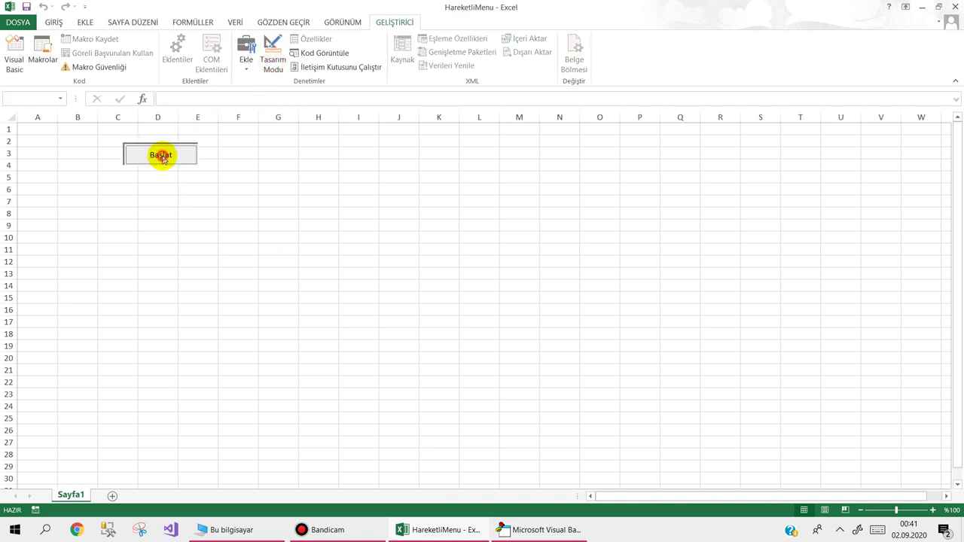
click(558, 124)
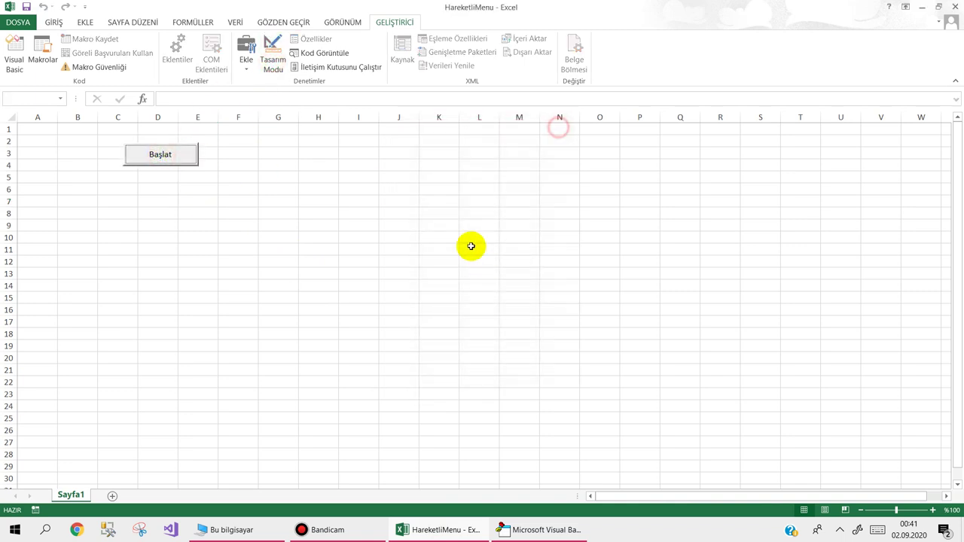
click(167, 158)
click(560, 124)
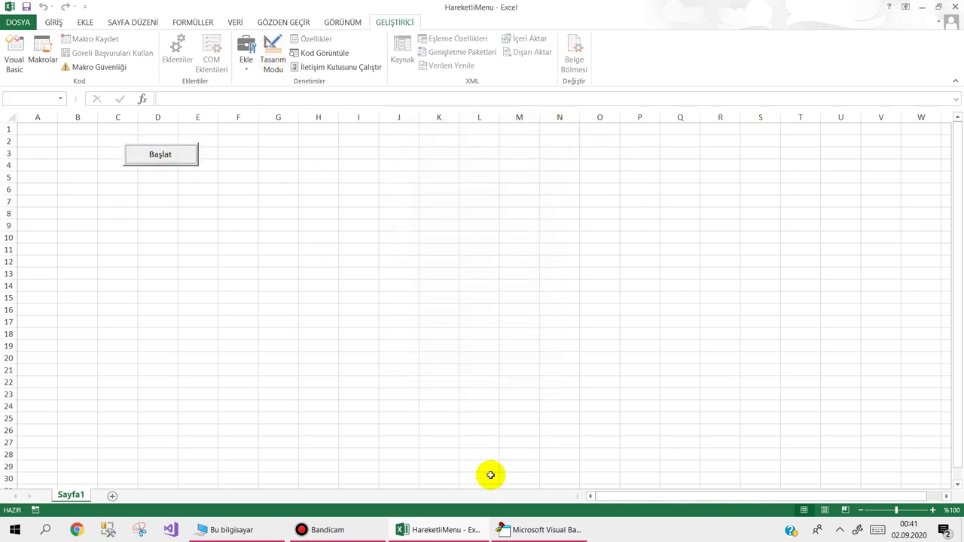
click(516, 524)
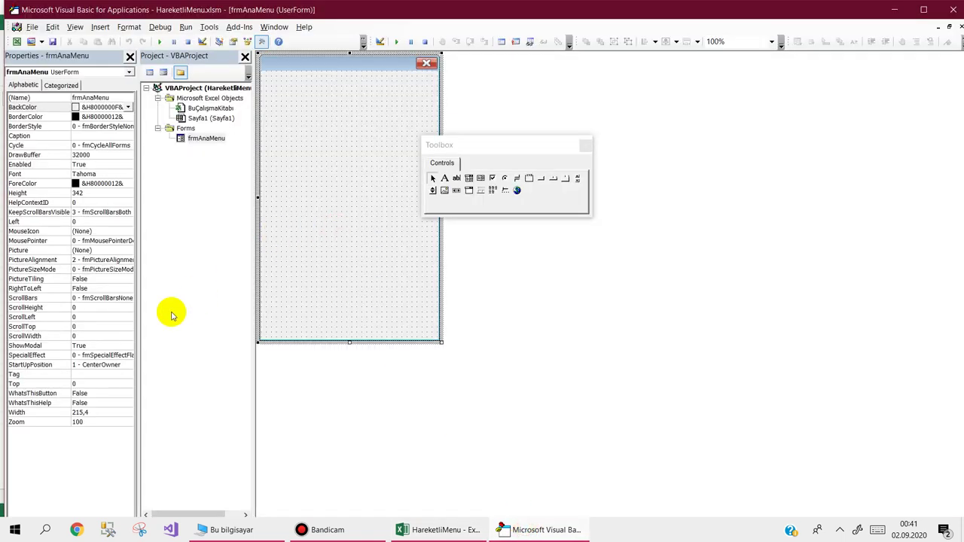
Set frmAnaMenu's StartUpPosition to 0 - Manual.
click(15, 366)
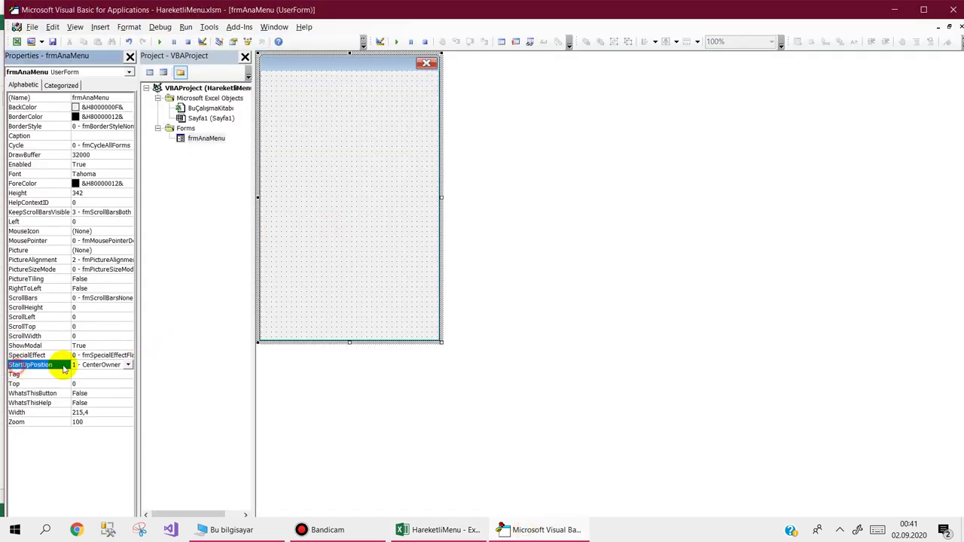
click(127, 364)
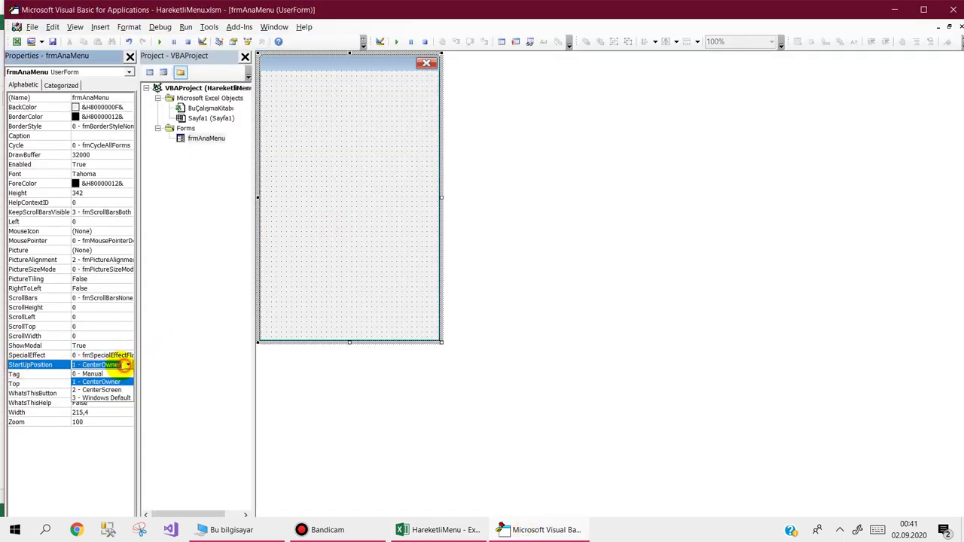
click(87, 374)
click(303, 217)
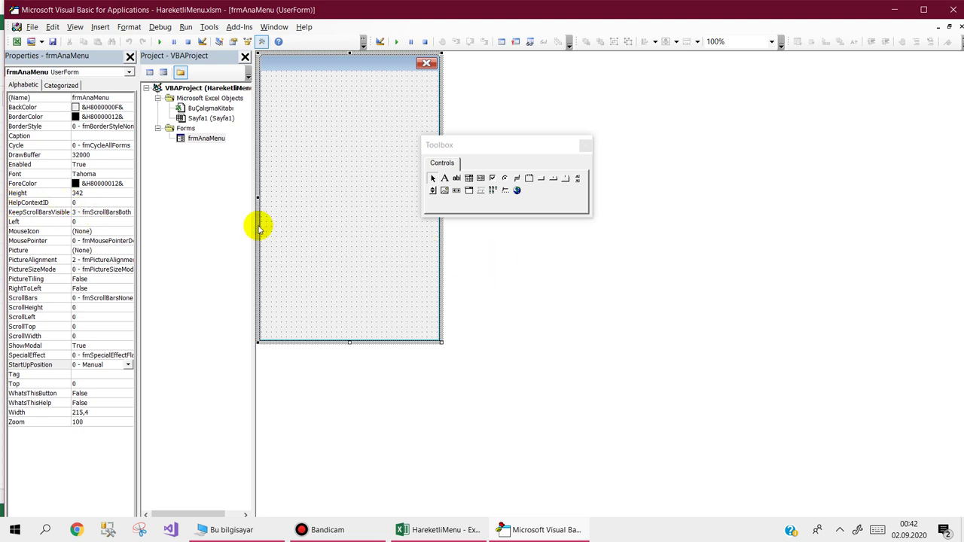
Add a UserForm_Initialize procedure setting Me.Left = 0 and Me.Top = 100.
double_click(328, 212)
click(646, 58)
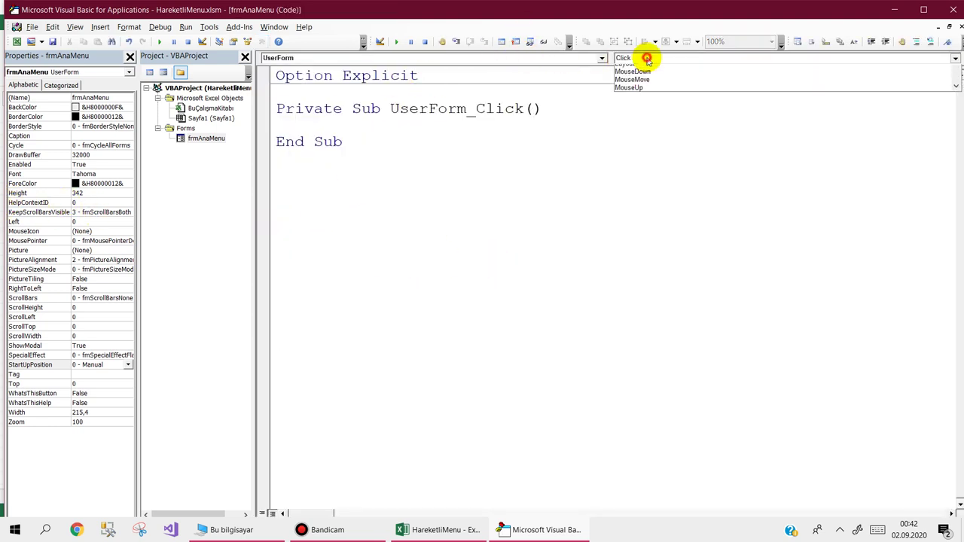
click(647, 103)
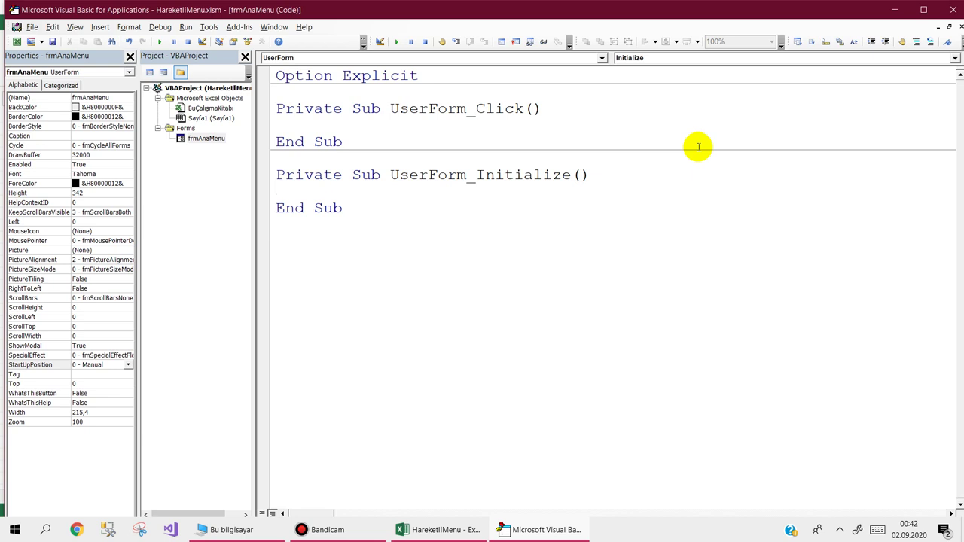
text(ME.L)
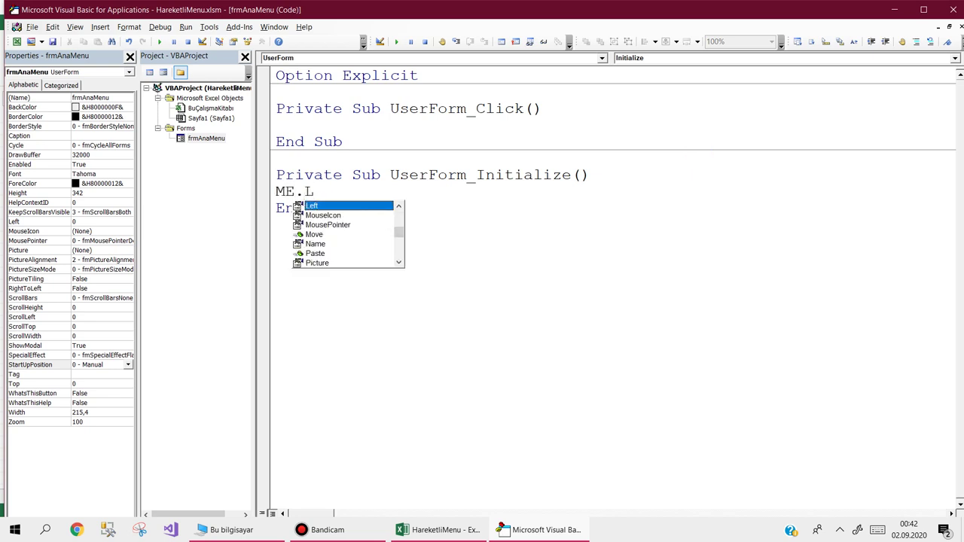
text(=0)
key(Return)
text(ME)
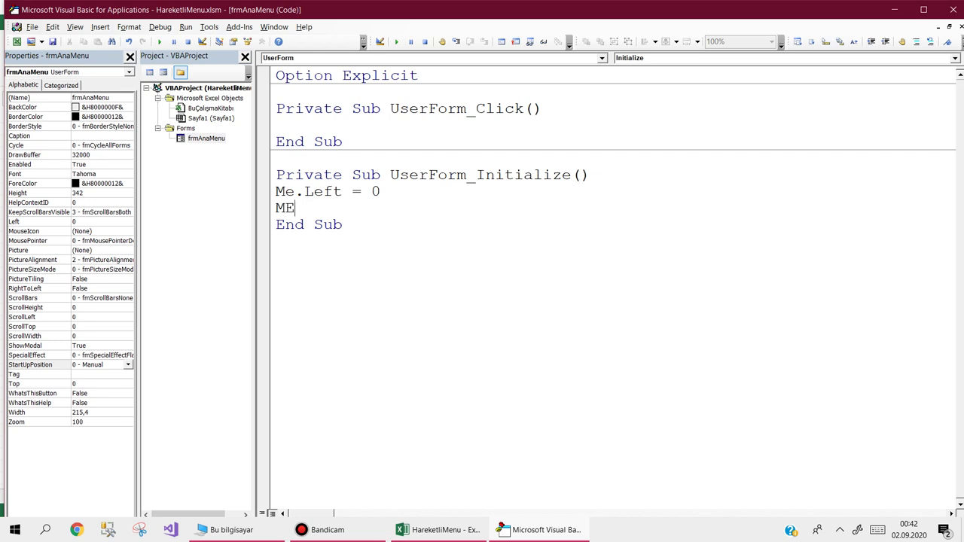
text(.TOP=10)
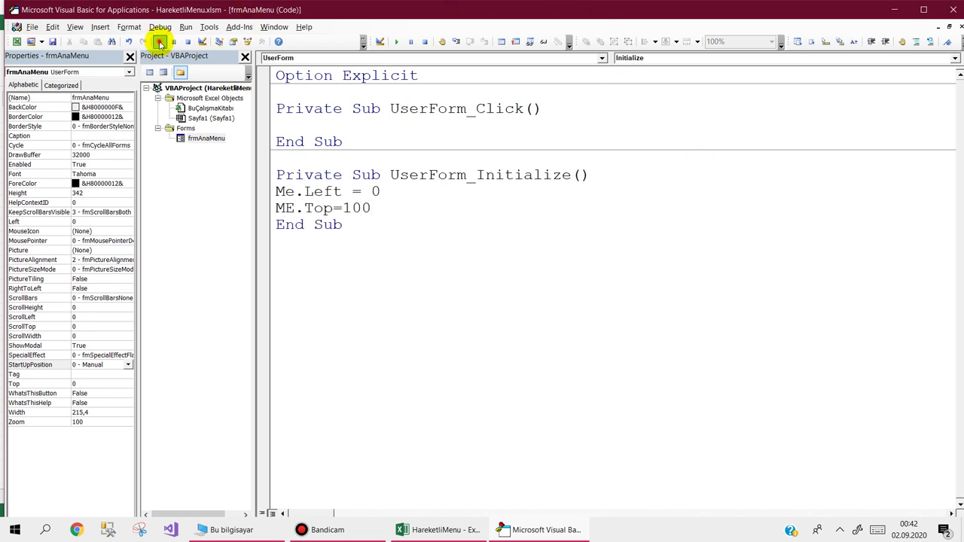
Test the form's left-edge position from the editor and Başlat, then lengthen it slightly.
click(159, 42)
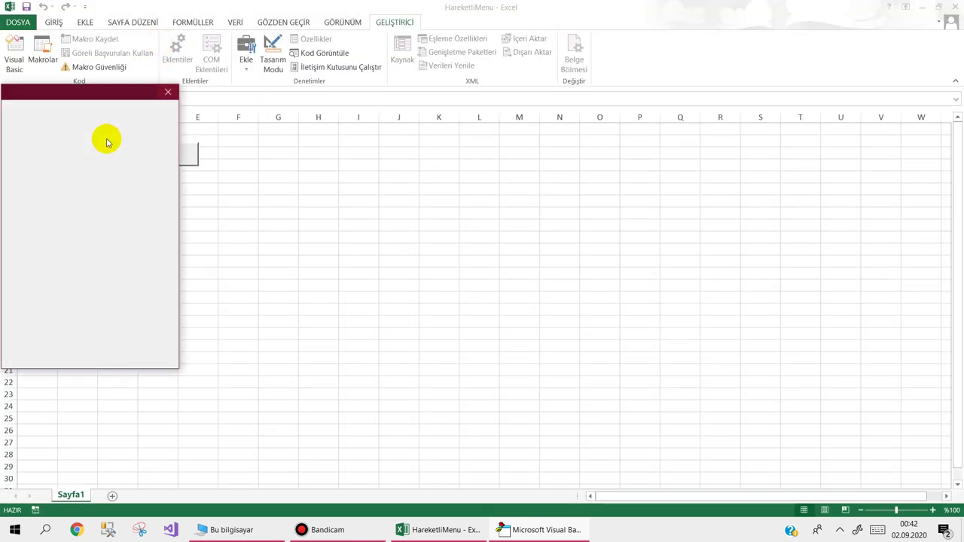
click(168, 92)
click(429, 529)
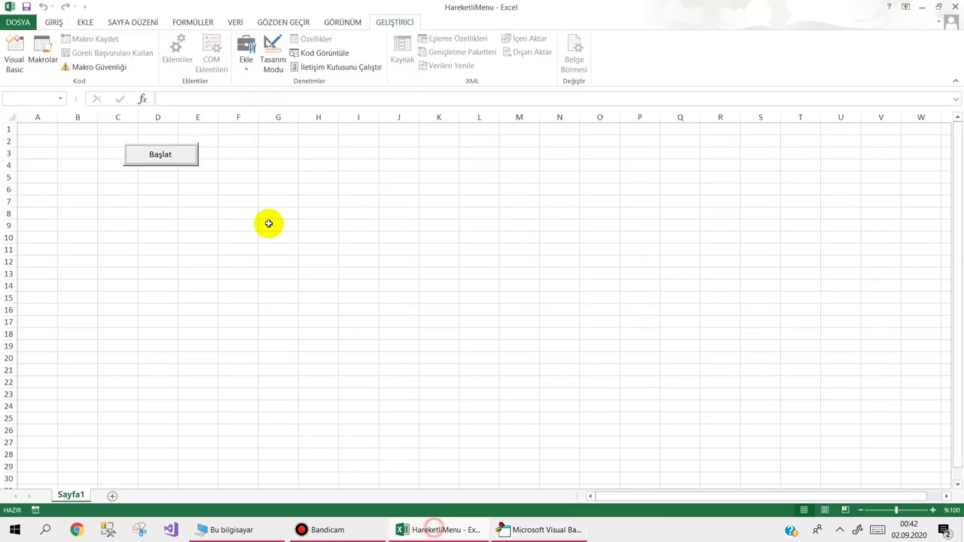
click(166, 155)
click(168, 92)
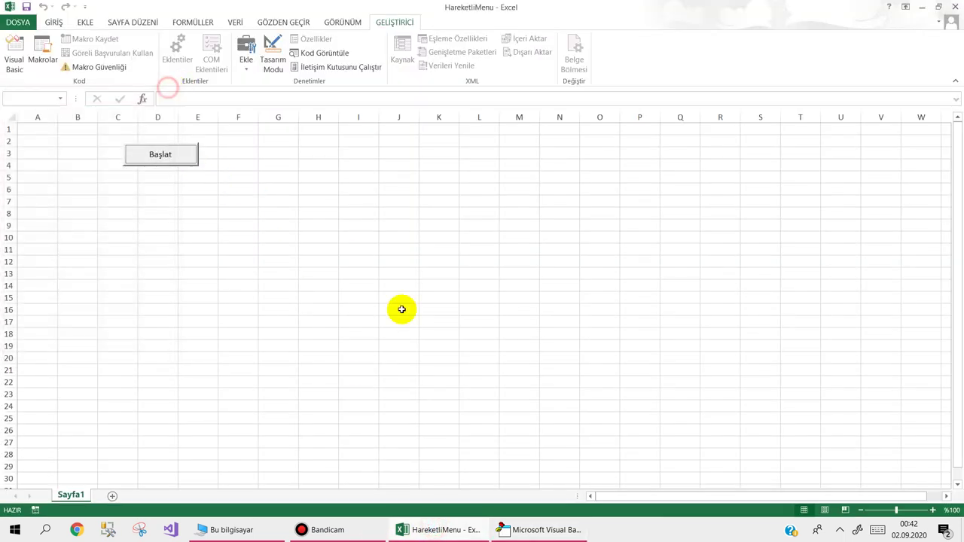
click(523, 530)
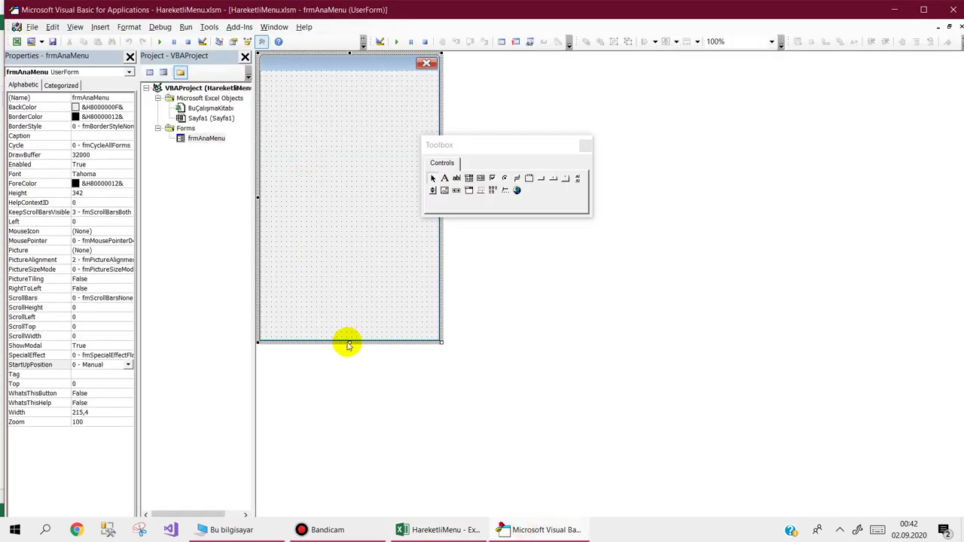
drag(349, 343, 349, 353)
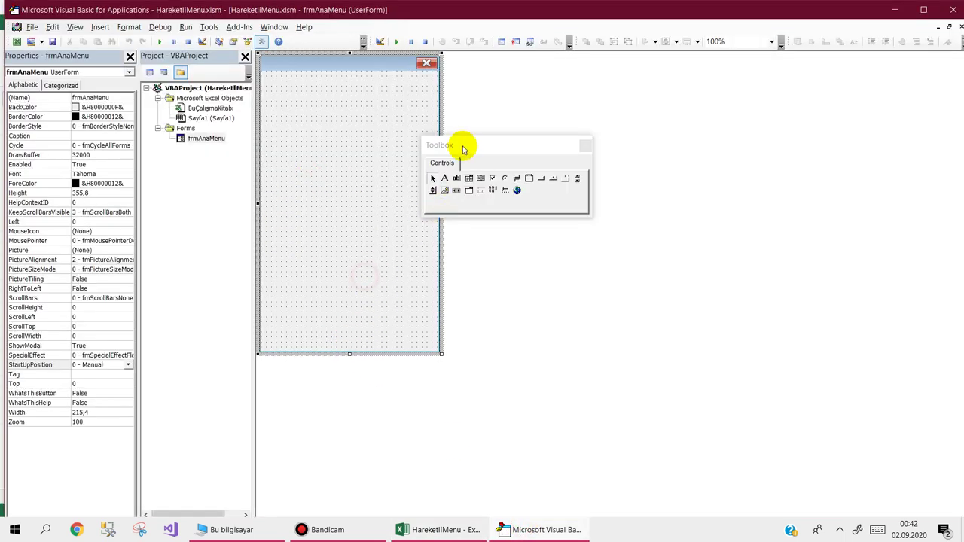
drag(465, 143, 542, 107)
Draw a full-width button, title the form ANA MENÜ, and Ctrl-drag button copies downward.
click(614, 143)
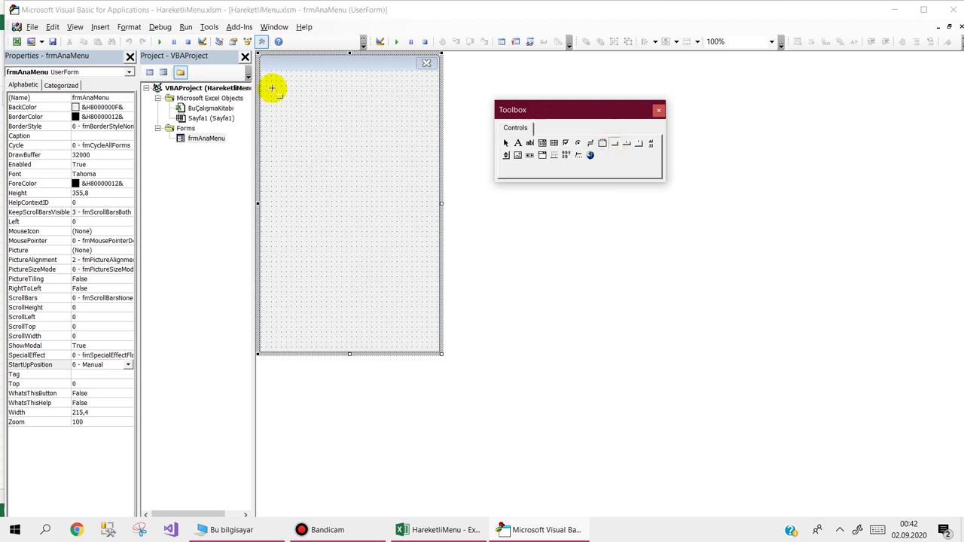
drag(268, 82, 425, 106)
click(333, 129)
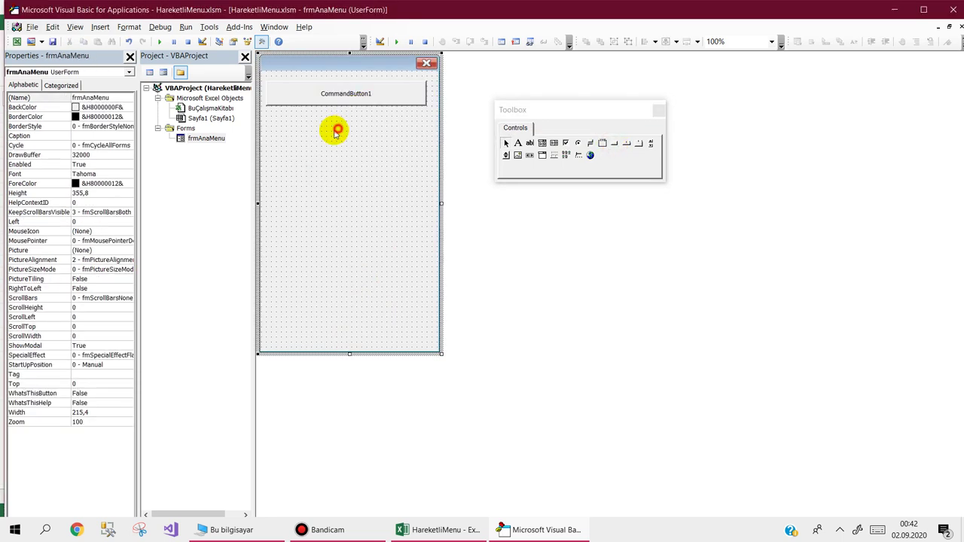
click(53, 136)
text(A ME)
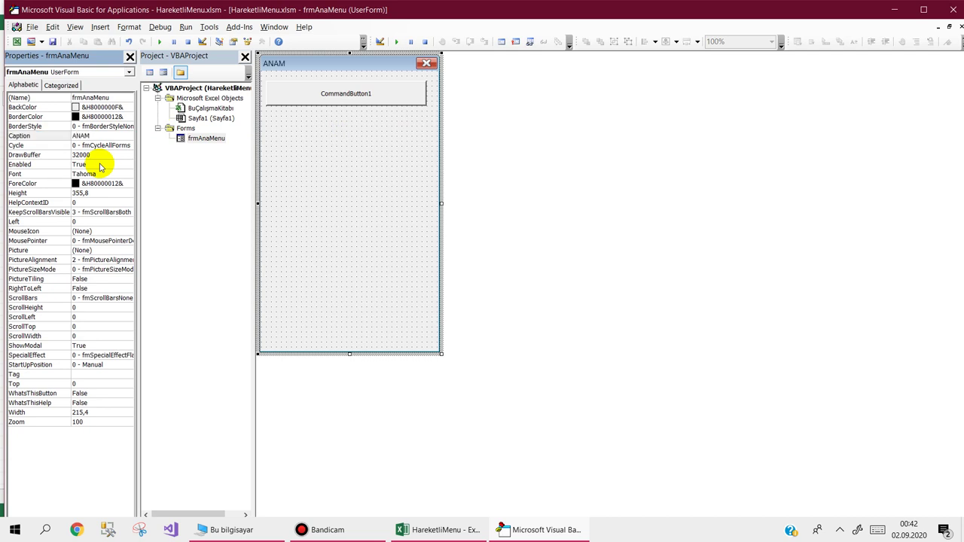
text(N)
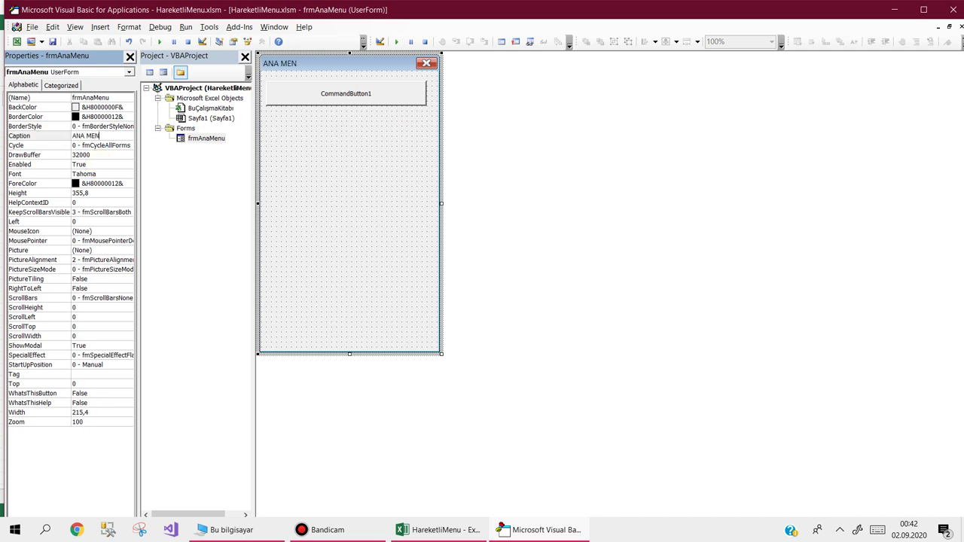
text(Ü)
click(342, 169)
click(359, 100)
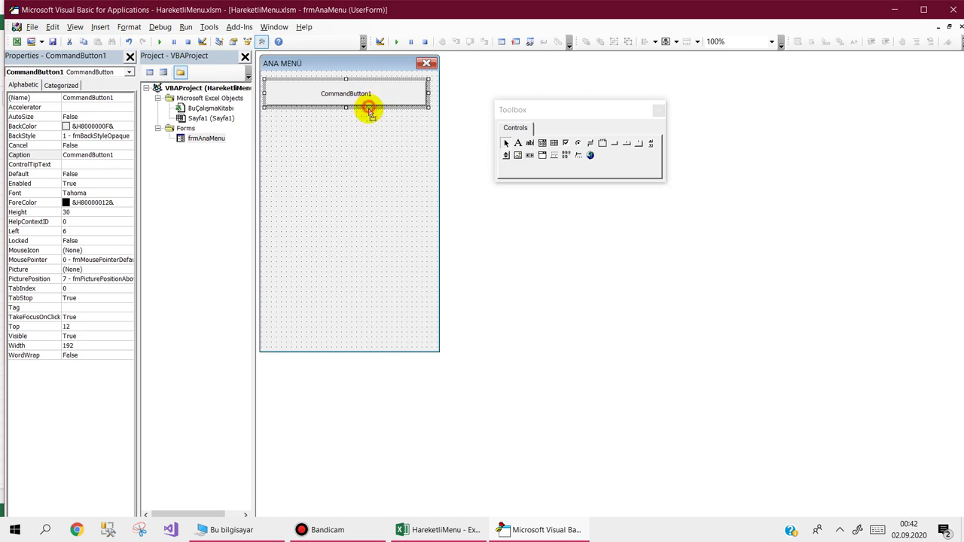
mouse_move(369, 110)
mouse_down()
mouse_move(369, 140)
mouse_move(369, 100)
mouse_move(355, 91)
mouse_move(351, 329)
mouse_up()
Drop a ninth button at the bottom and caption it Kapat.
click(380, 329)
click(385, 329)
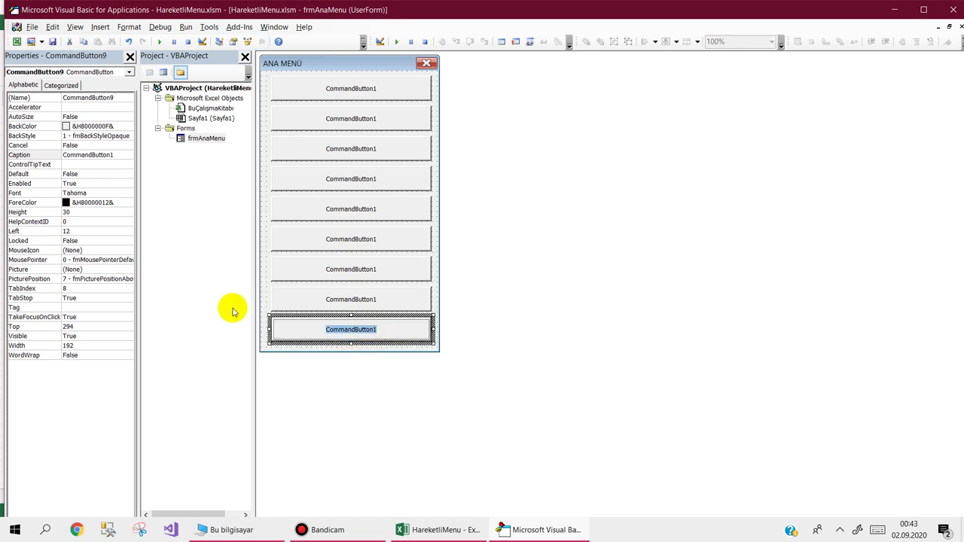
text(k)
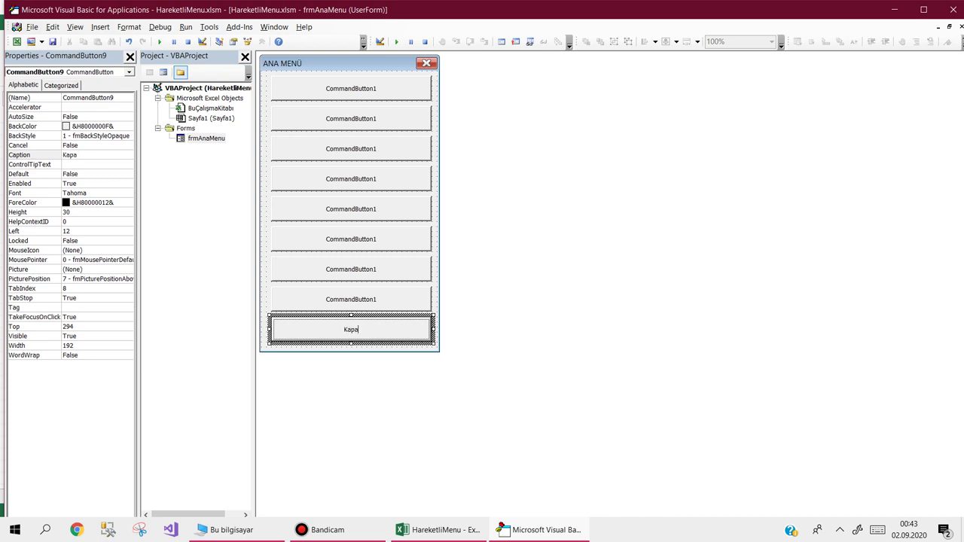
text(t)
click(376, 86)
Caption the top two buttons Personel Kayıt and Günlük Yoklama.
click(382, 89)
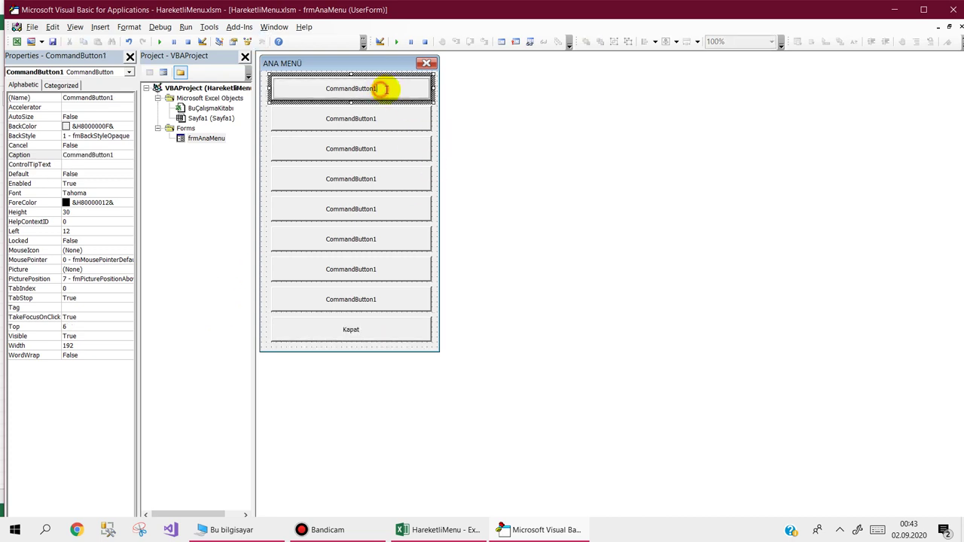
double_click(386, 88)
text(Personel Kayıt)
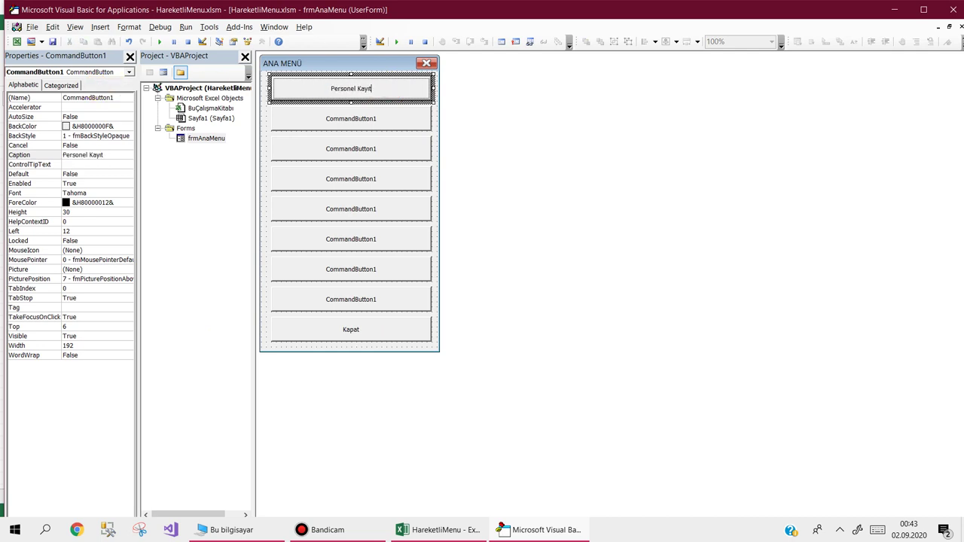
click(324, 117)
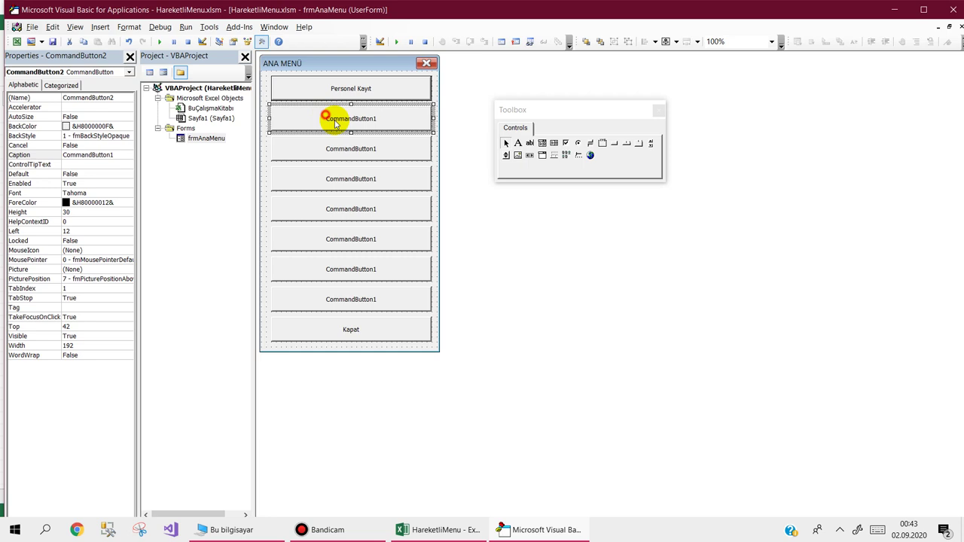
click(382, 119)
text(Günlük Yoklama)
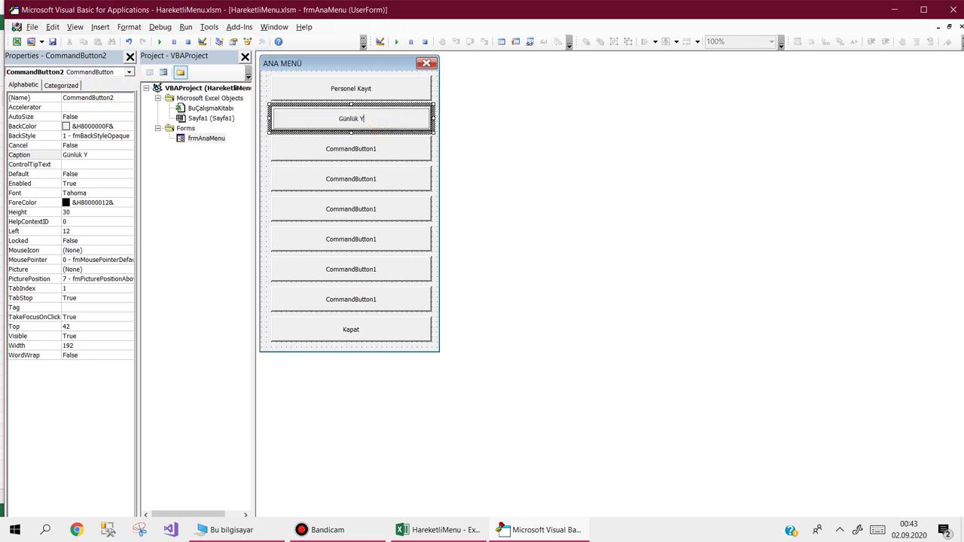
click(308, 64)
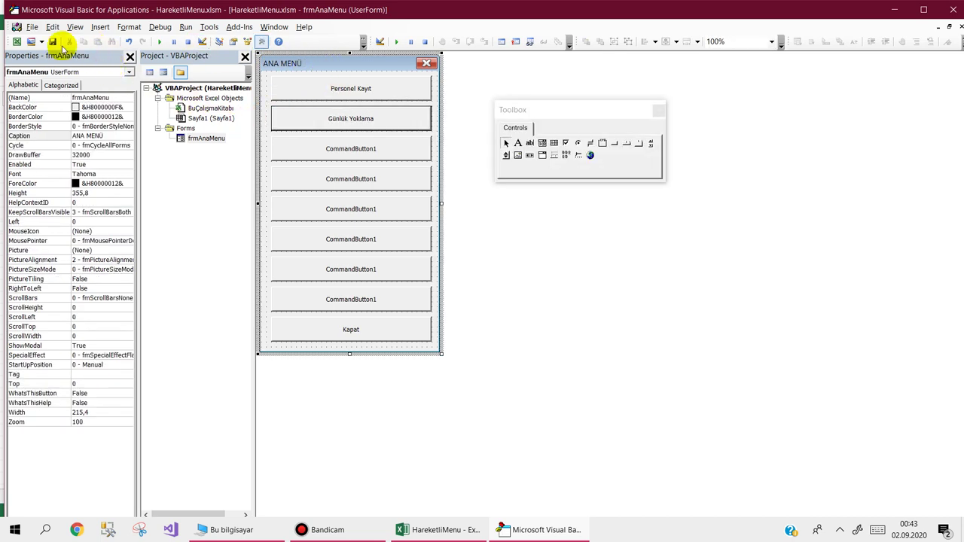
Insert a new form, enlarge it to about 688 by 508, and title it PERSONEL KAYIT FORMU.
click(31, 40)
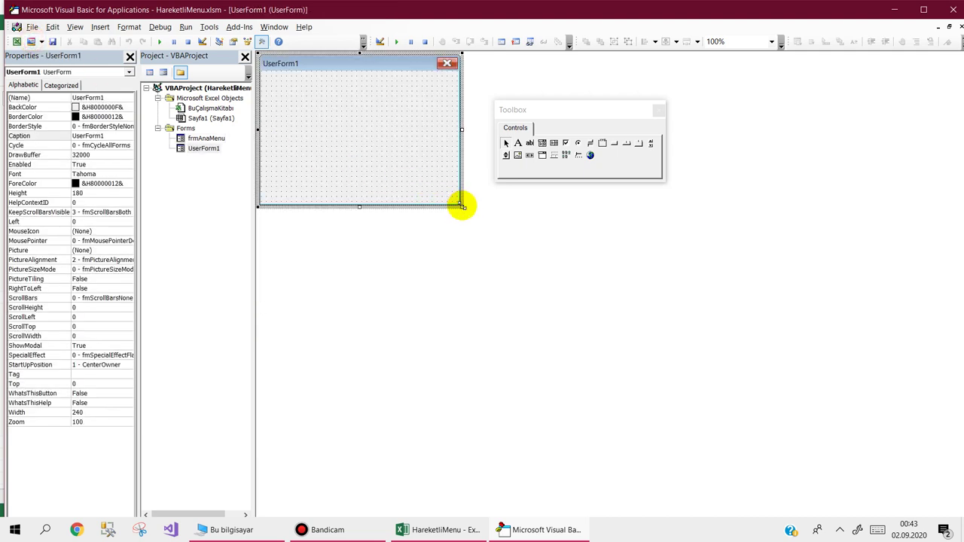
drag(461, 205, 836, 480)
click(321, 249)
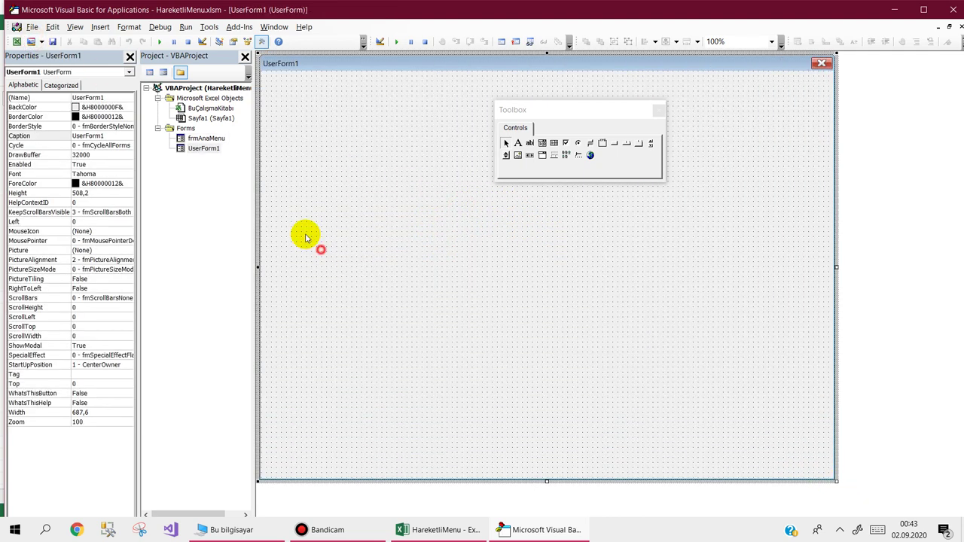
click(60, 136)
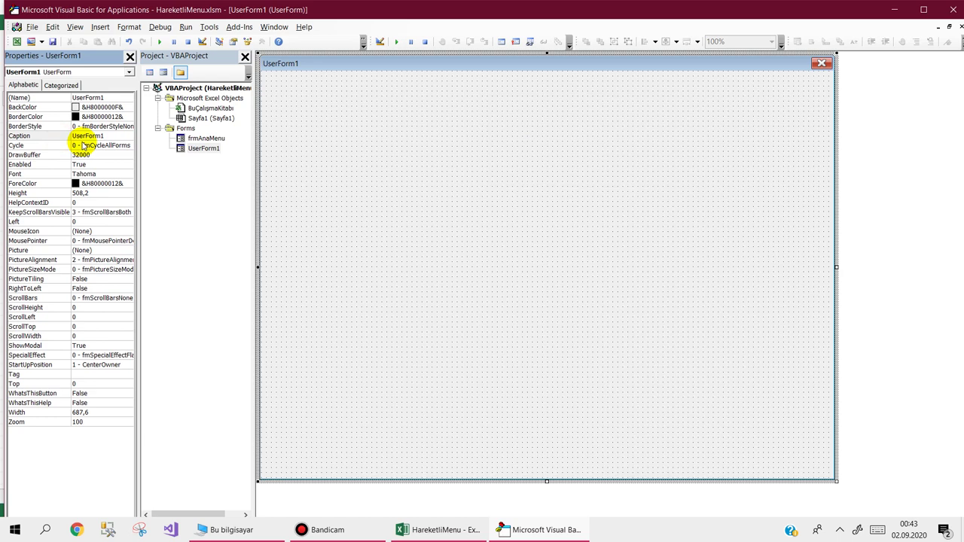
text(perso)
key(BackSpace)
key(BackSpace)
key(BackSpace)
key(BackSpace)
key(BackSpace)
key(BackSpace)
text(AYI)
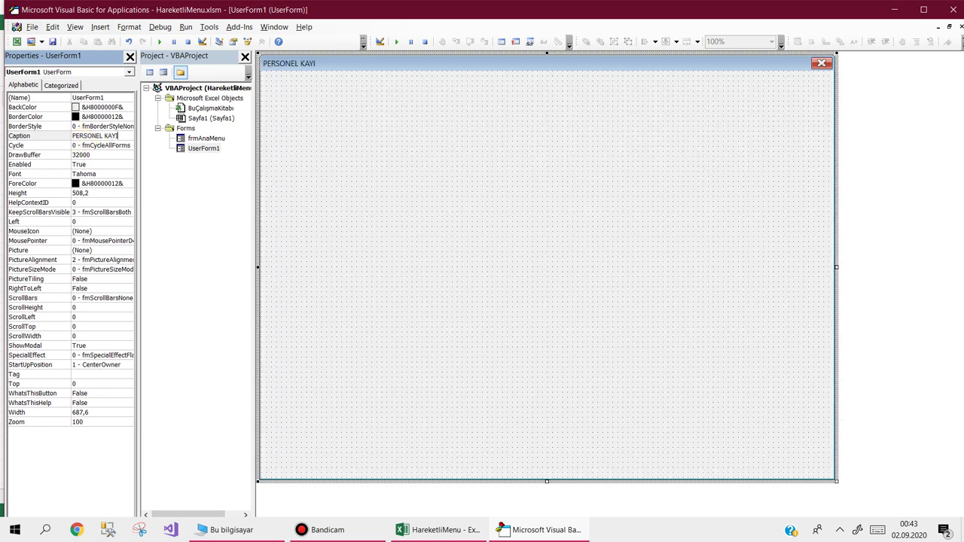
text(T FORMU)
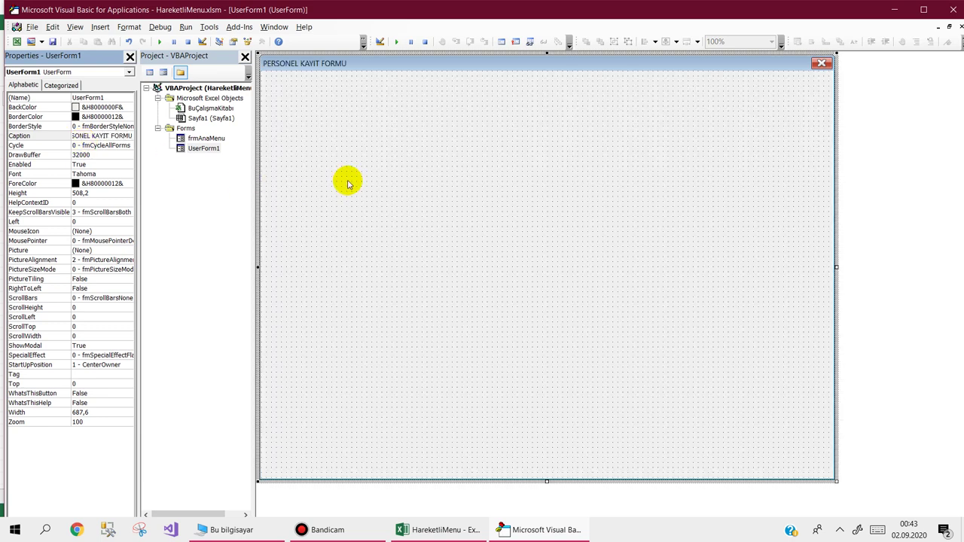
click(347, 181)
Draw a button at the form's lower right captioned Kapat.
click(619, 145)
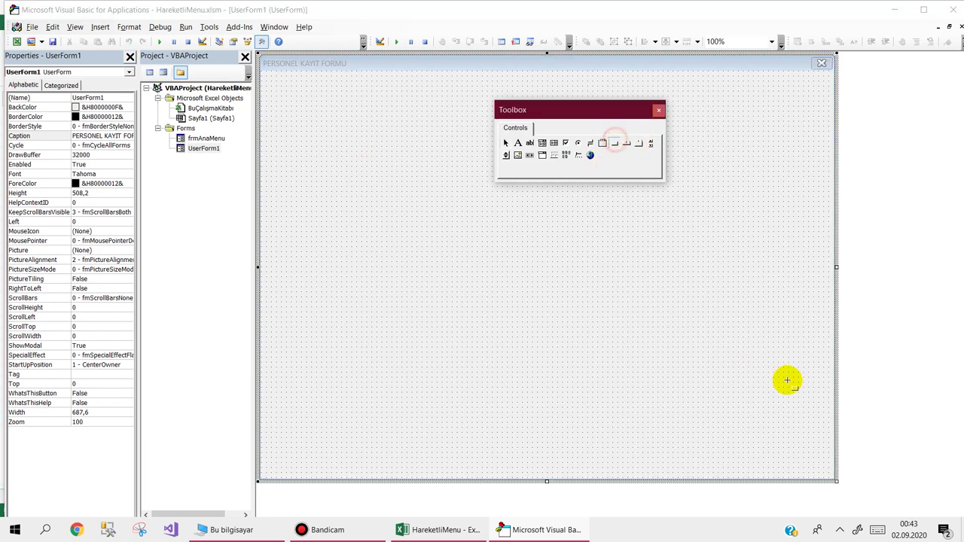
drag(823, 453, 767, 478)
click(814, 462)
key(BackSpace)
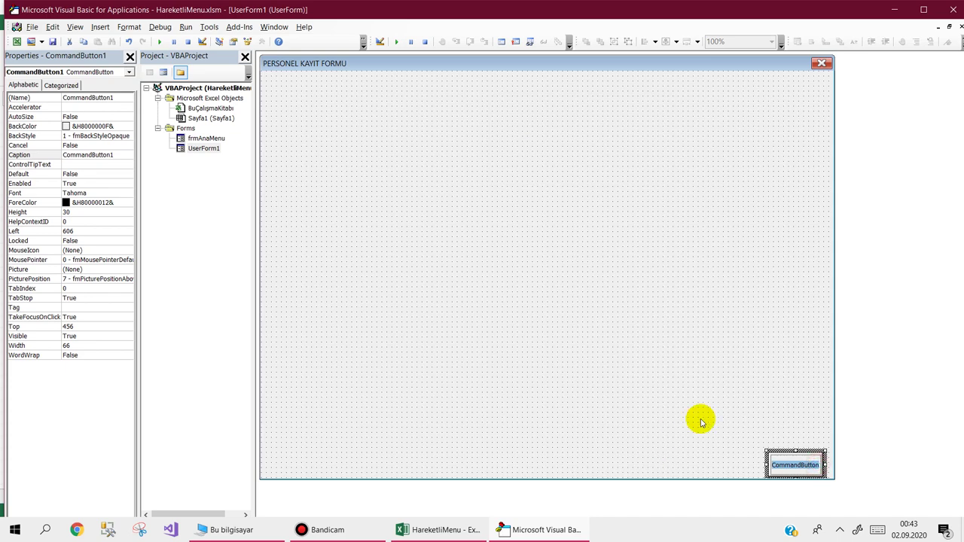
text(Kı)
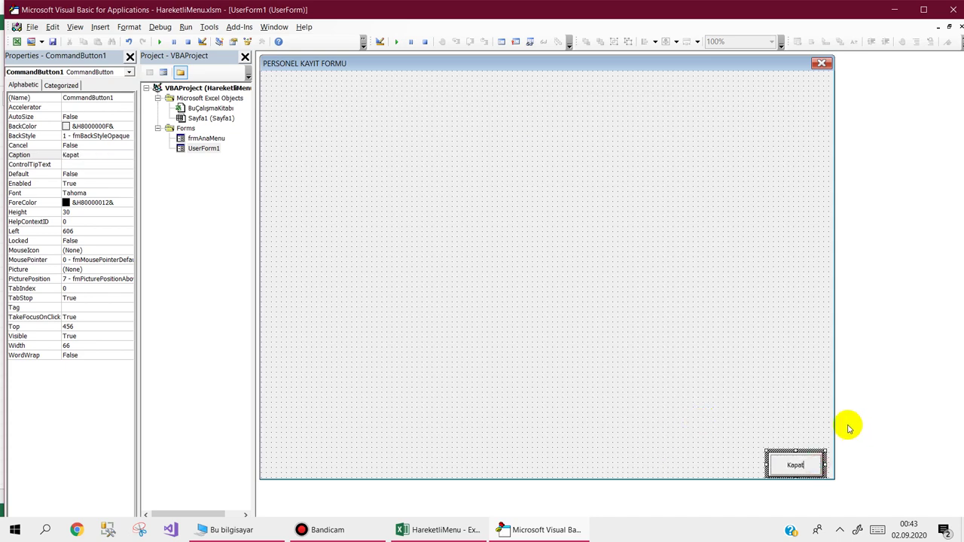
click(783, 422)
Give the Kapat button an Unload Me click procedure.
double_click(794, 464)
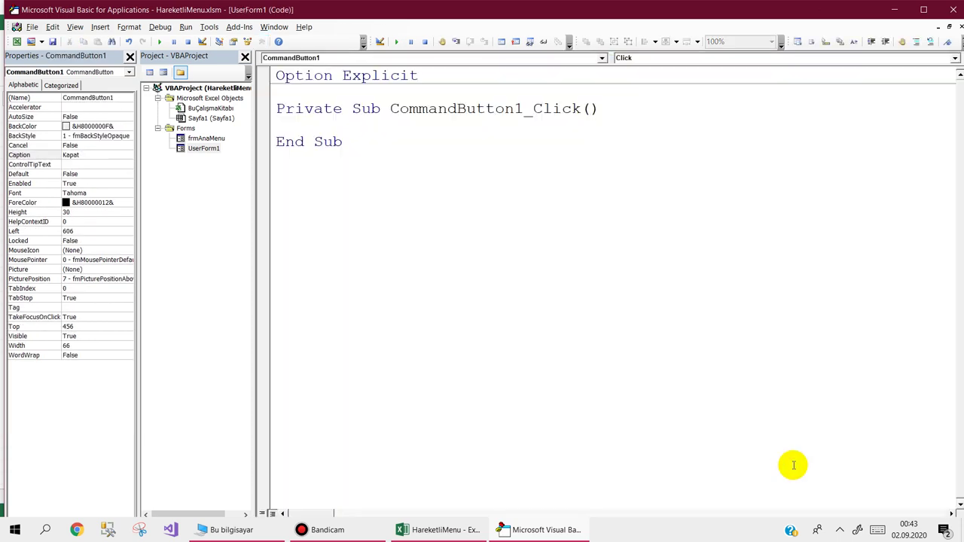
text(unloa)
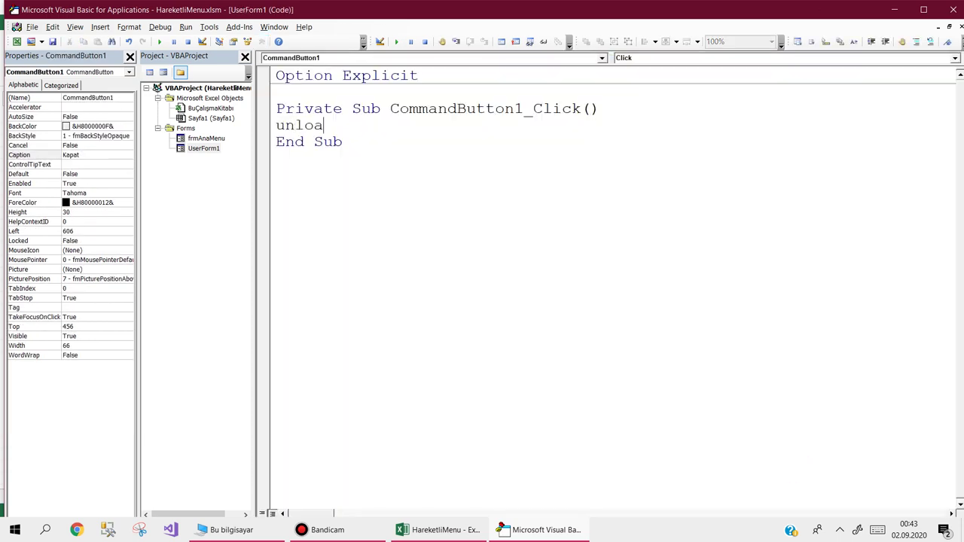
text(d me)
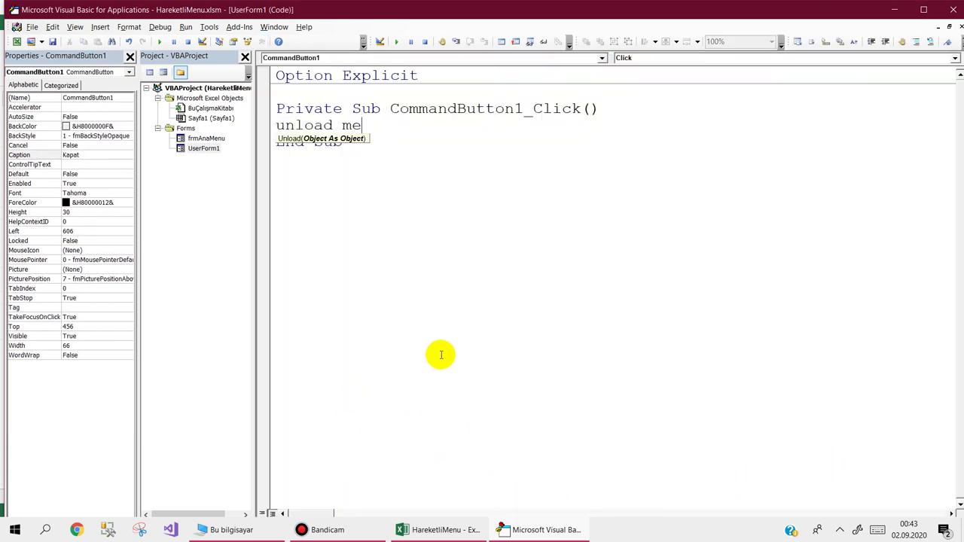
click(374, 176)
Set the Kapat button's Cancel property to True.
double_click(204, 148)
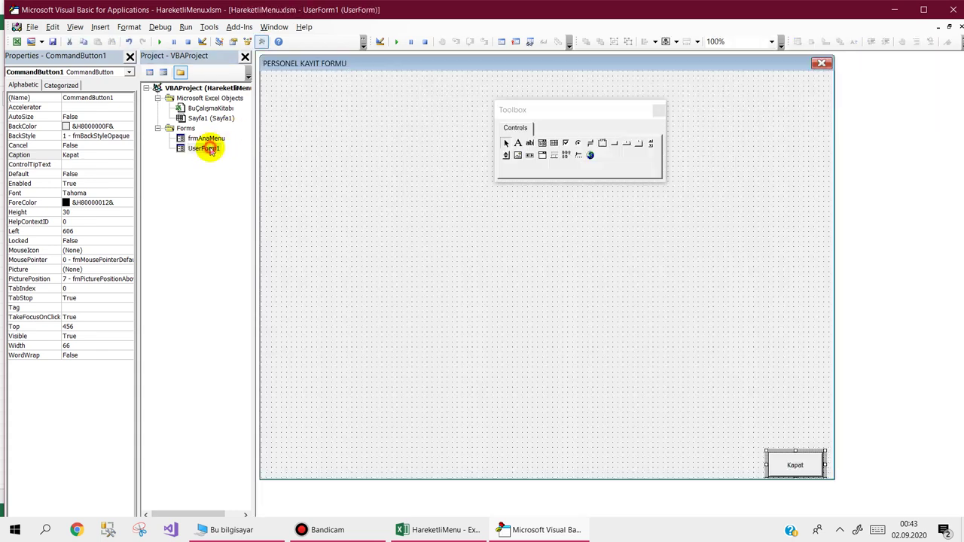
click(510, 307)
click(778, 464)
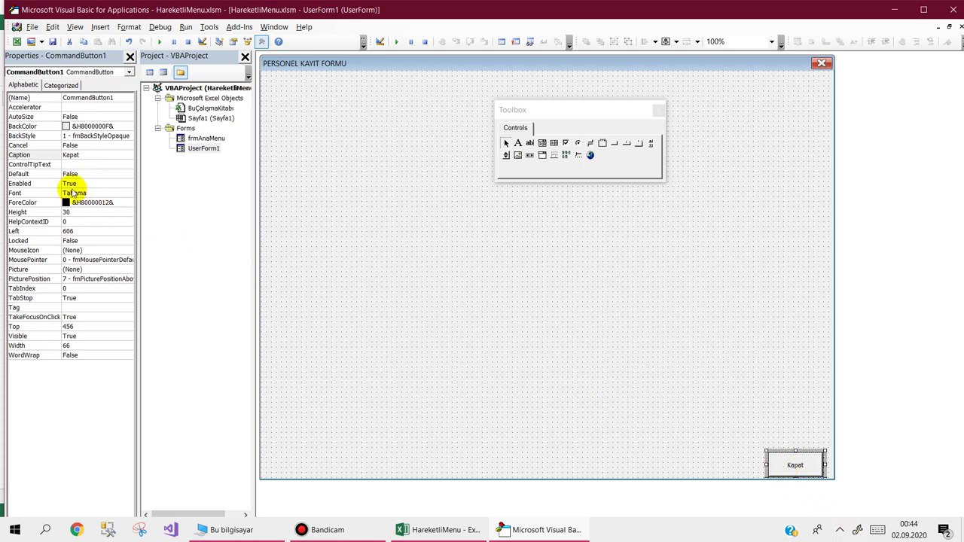
double_click(21, 145)
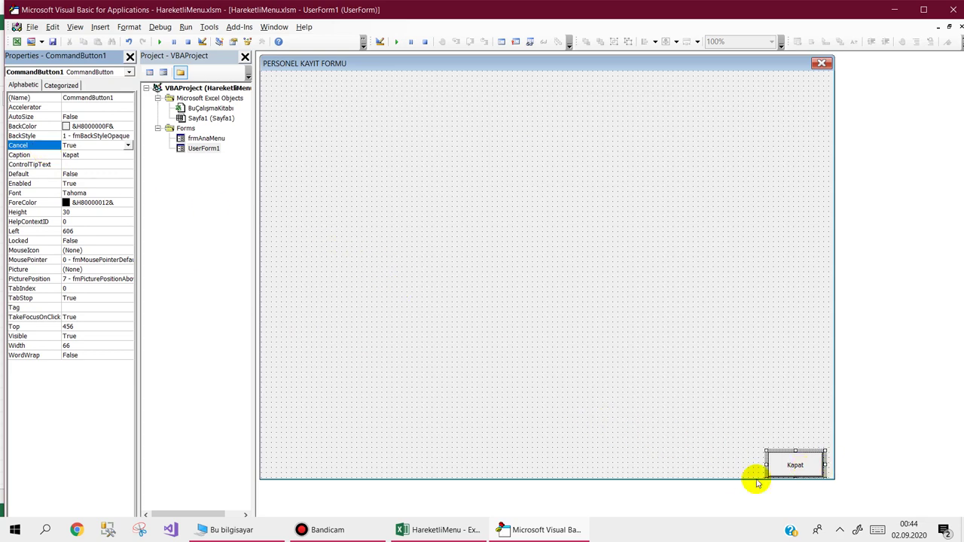
Rename the personnel form frmPersonel and insert a new blank UserForm.
click(442, 209)
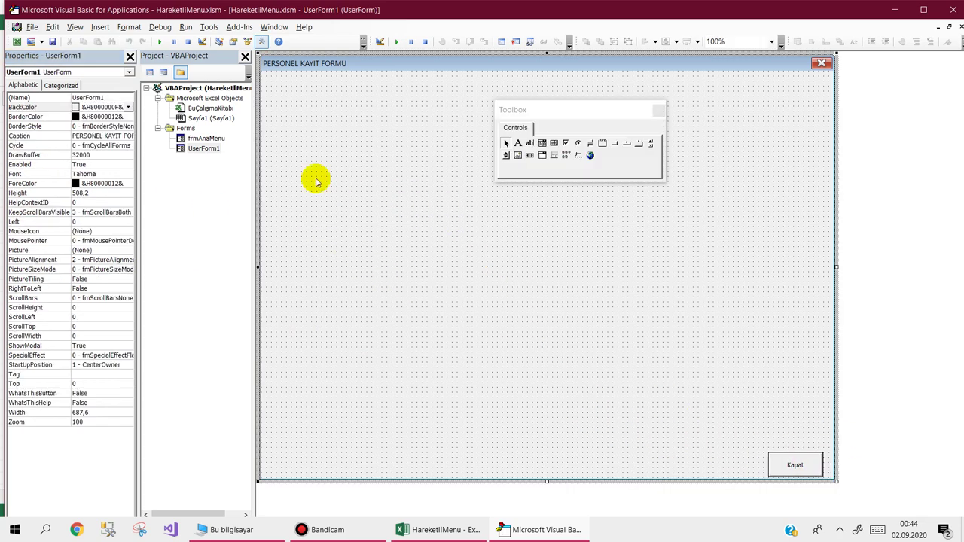
double_click(98, 97)
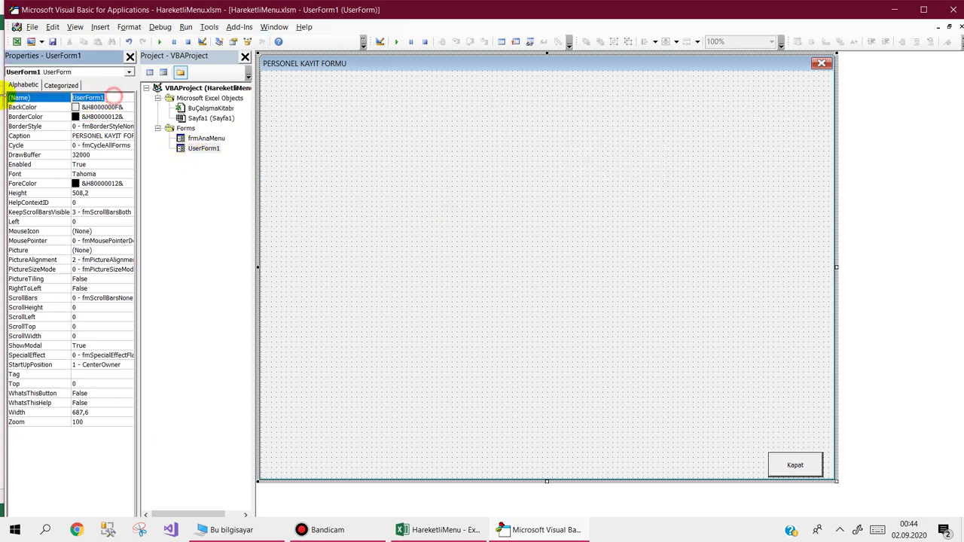
text(frmPersonel)
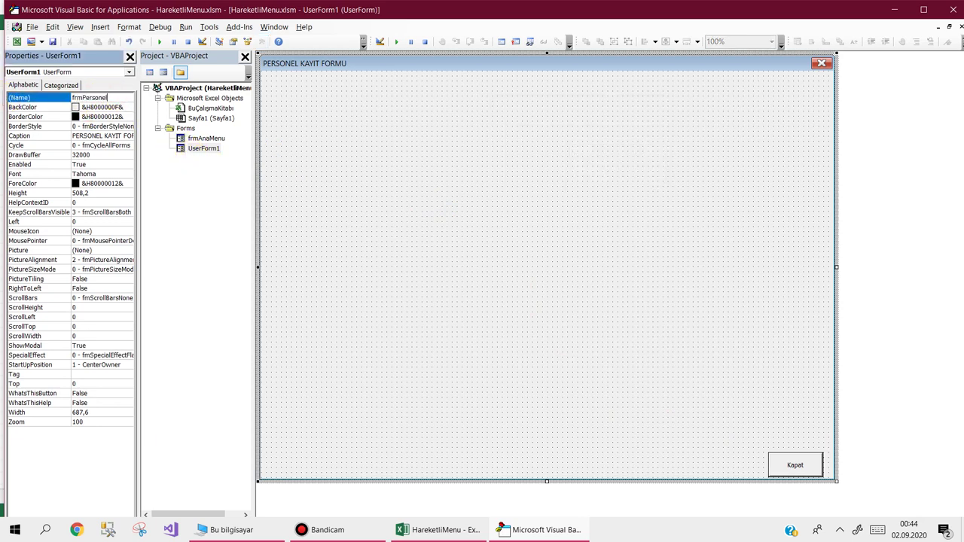
key(Return)
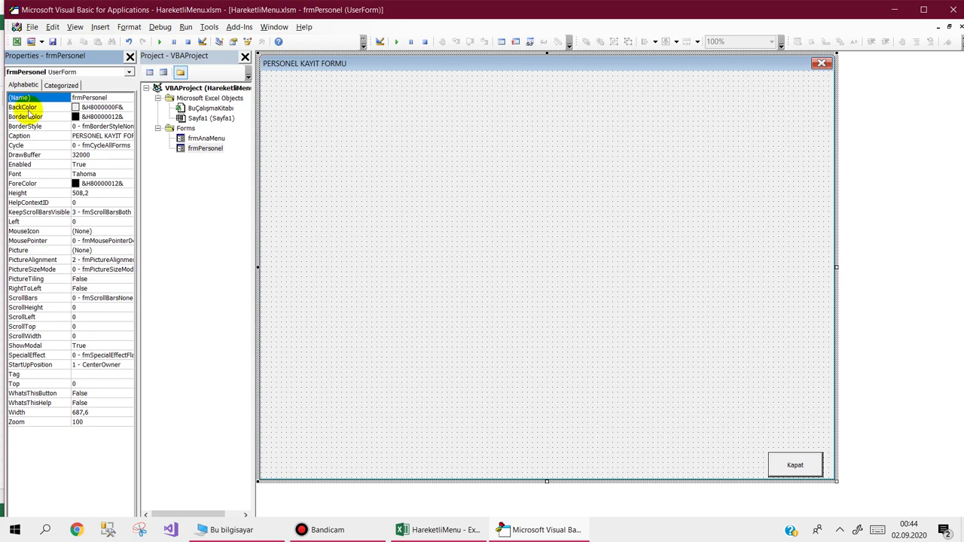
click(35, 44)
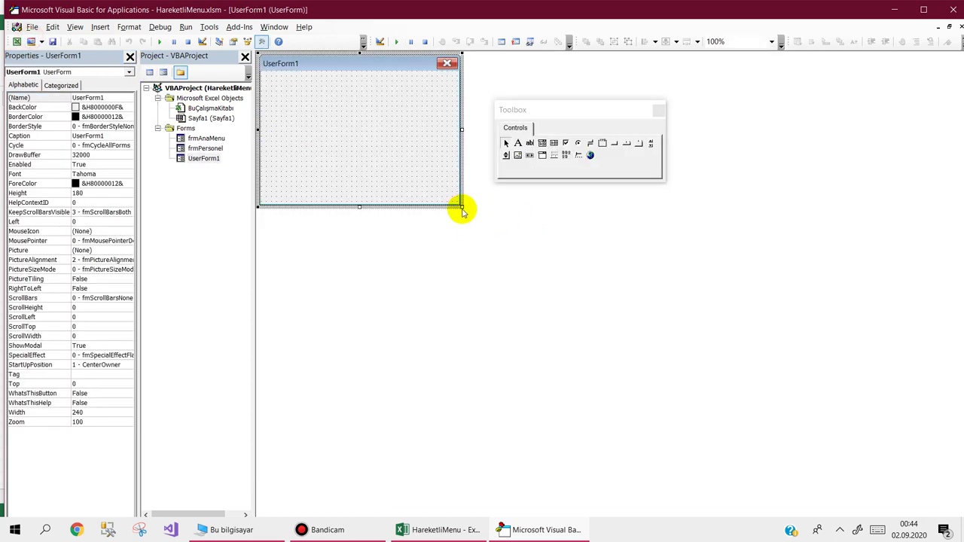
Enlarge the new form to height 408, caption it GÜNLÜK YOKLAMA FORMU, name it frmYoklama.
mouse_move(461, 207)
mouse_down()
mouse_move(909, 441)
mouse_move(910, 396)
mouse_up()
click(477, 319)
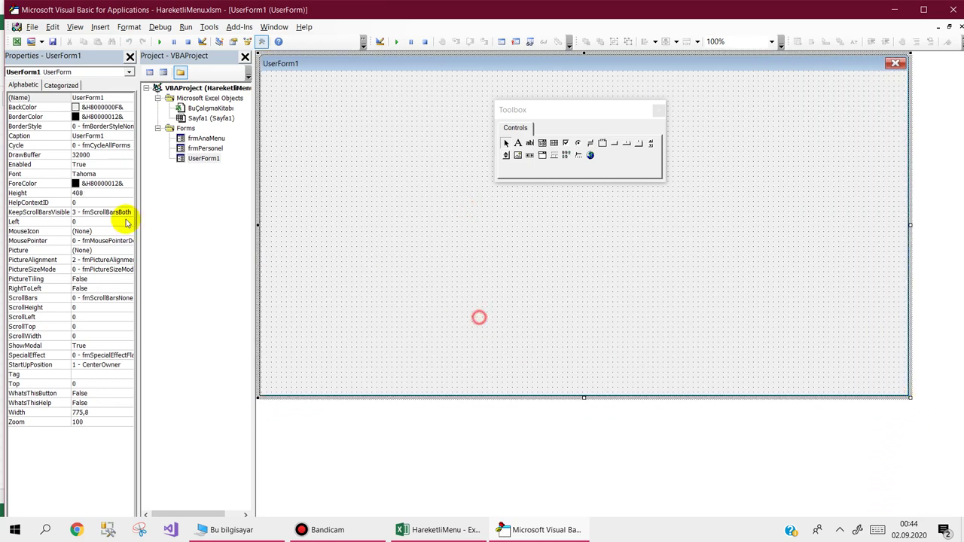
click(55, 136)
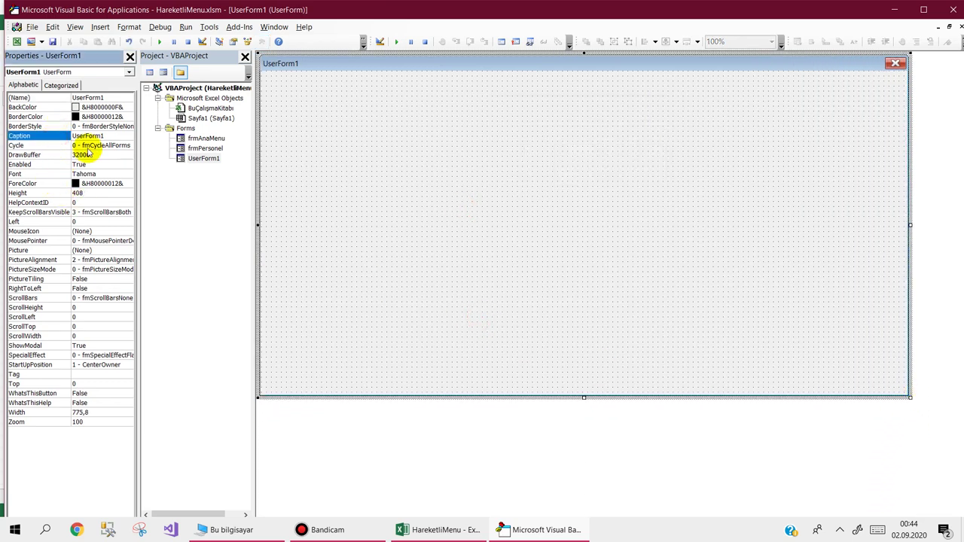
text(GÜNLÜ)
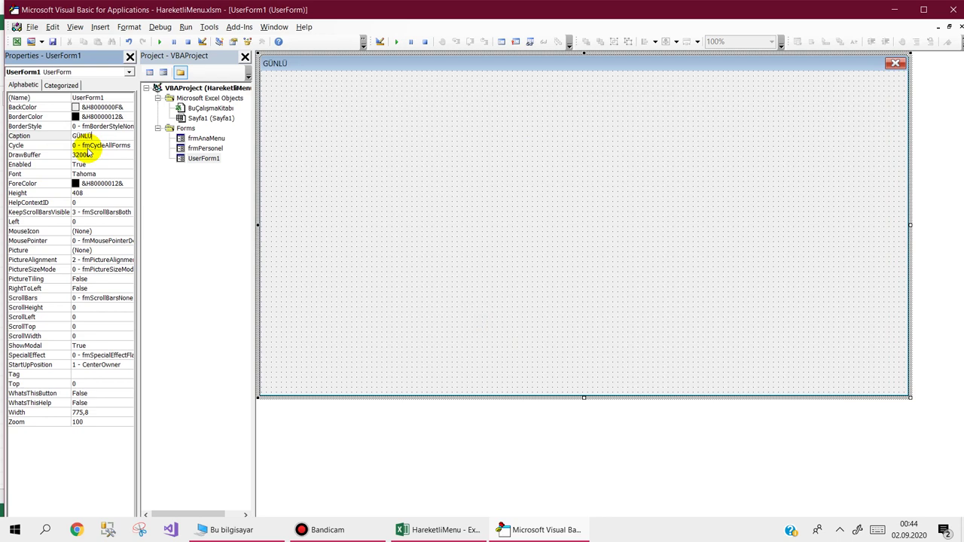
text(K YOKLAMA FOR)
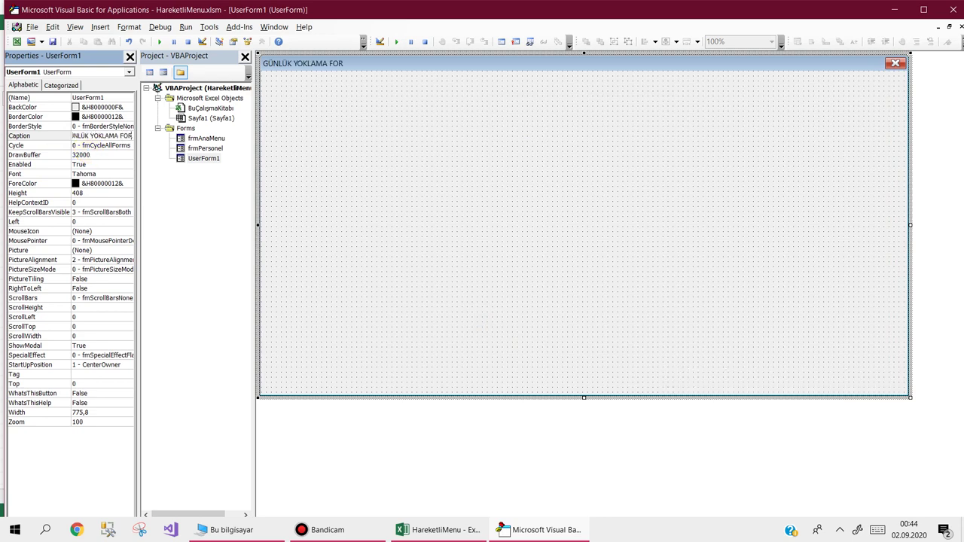
text(MU)
click(292, 128)
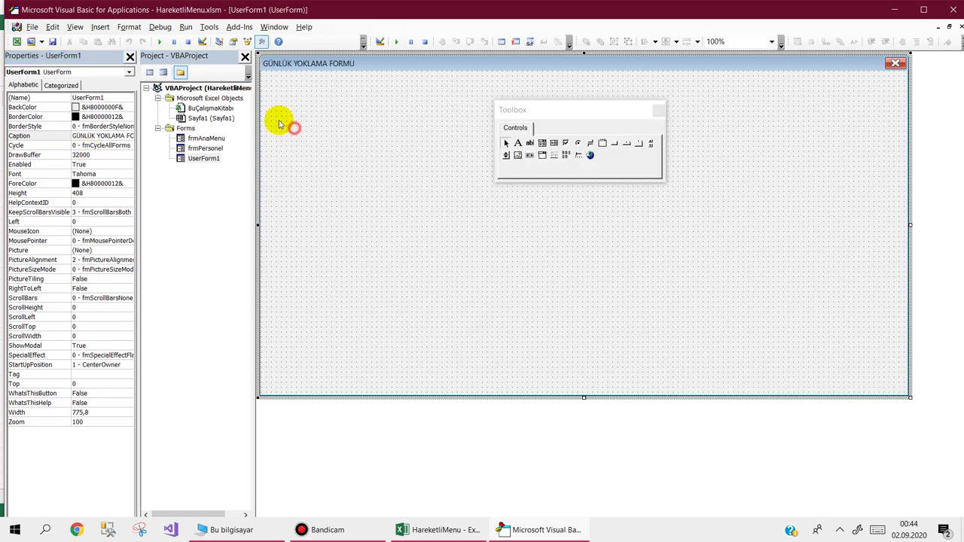
click(58, 98)
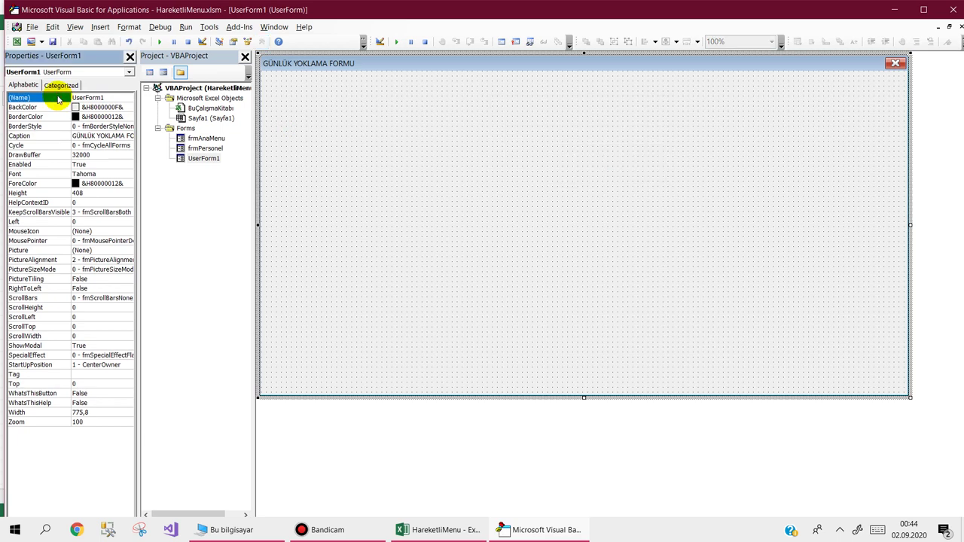
text(frmYoklama)
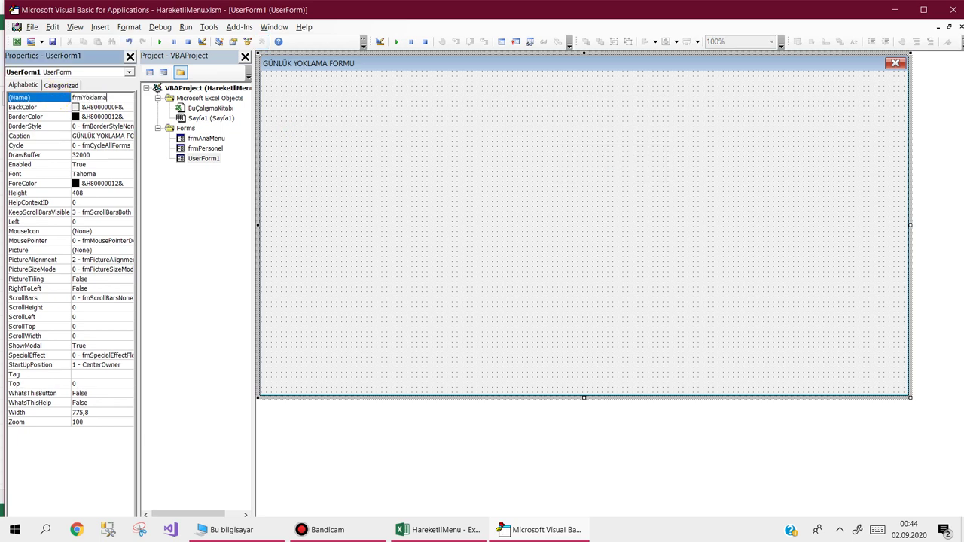
key(Return)
click(352, 195)
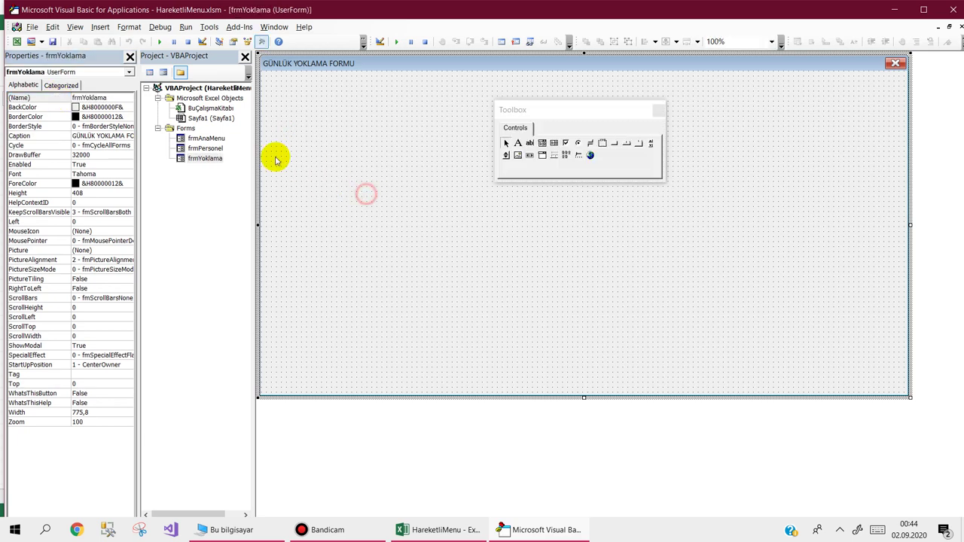
Draw a button at the form's lower right captioned Kapat.
click(615, 143)
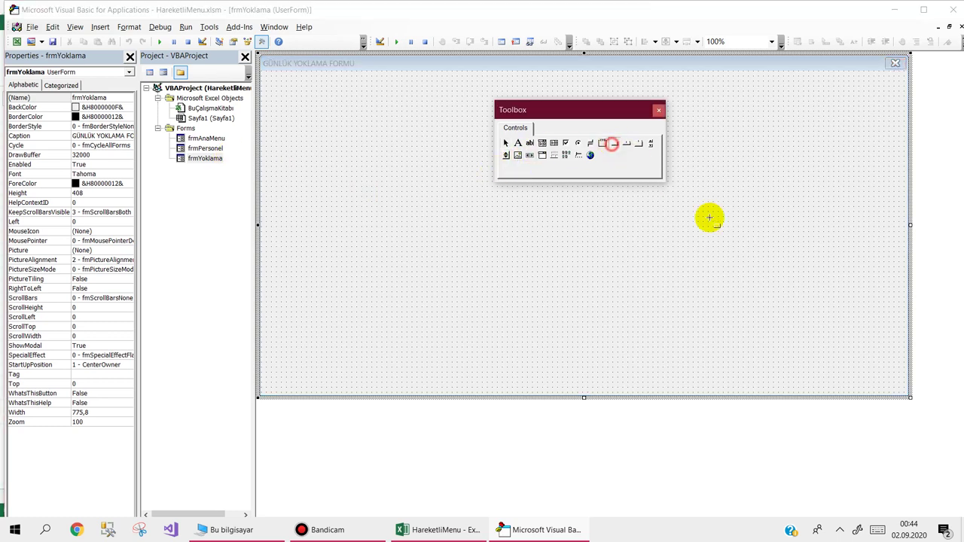
click(889, 363)
drag(889, 363, 826, 390)
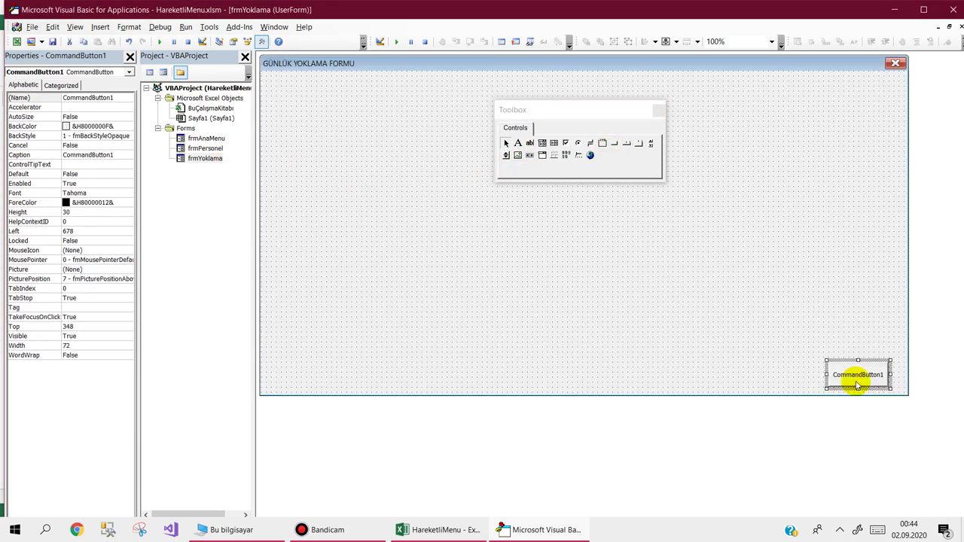
click(887, 374)
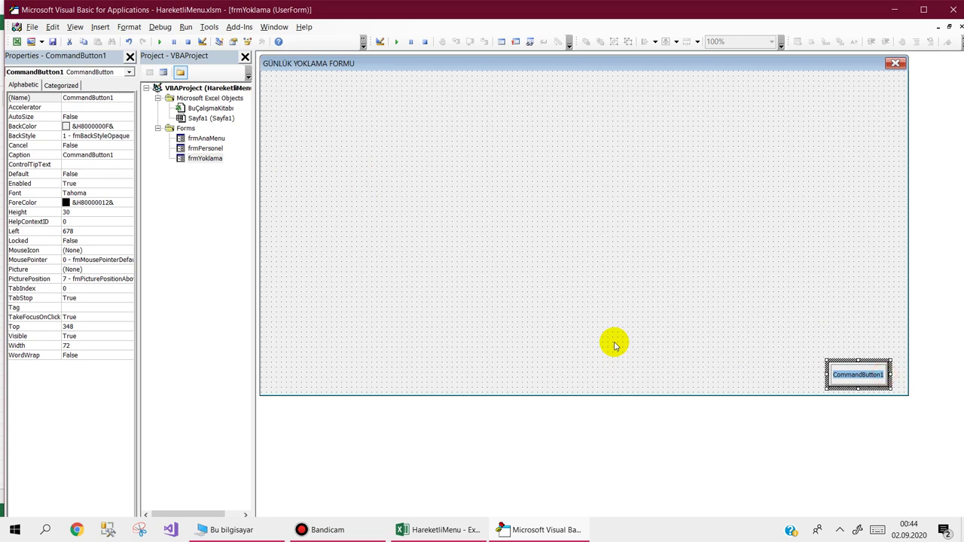
text(Kapat)
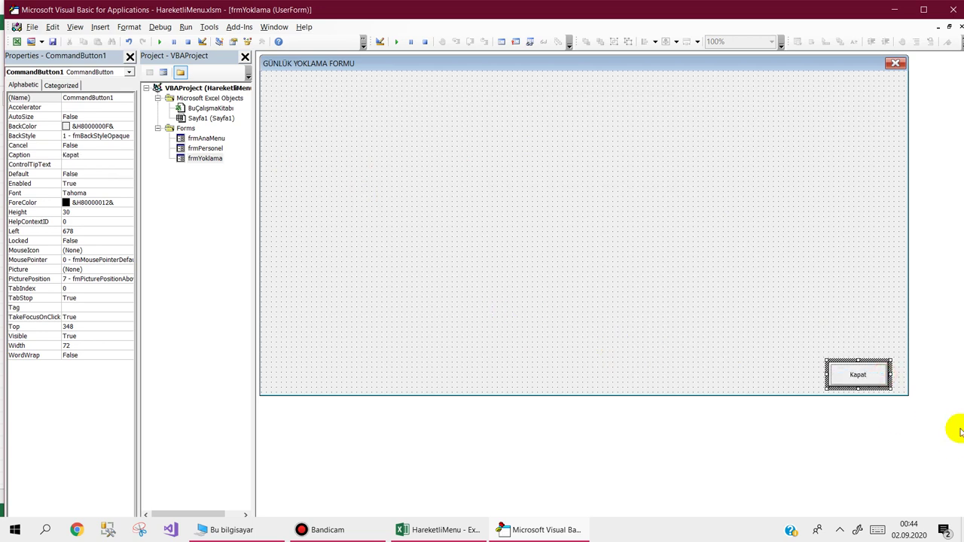
Finish the Kapat caption and give its click procedure the line Unload Me.
click(839, 339)
double_click(845, 370)
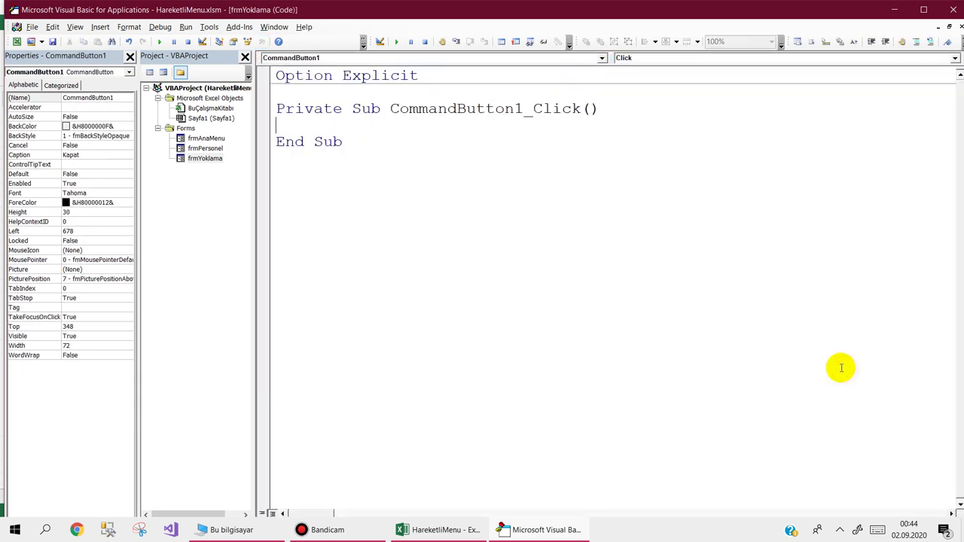
text(unload me)
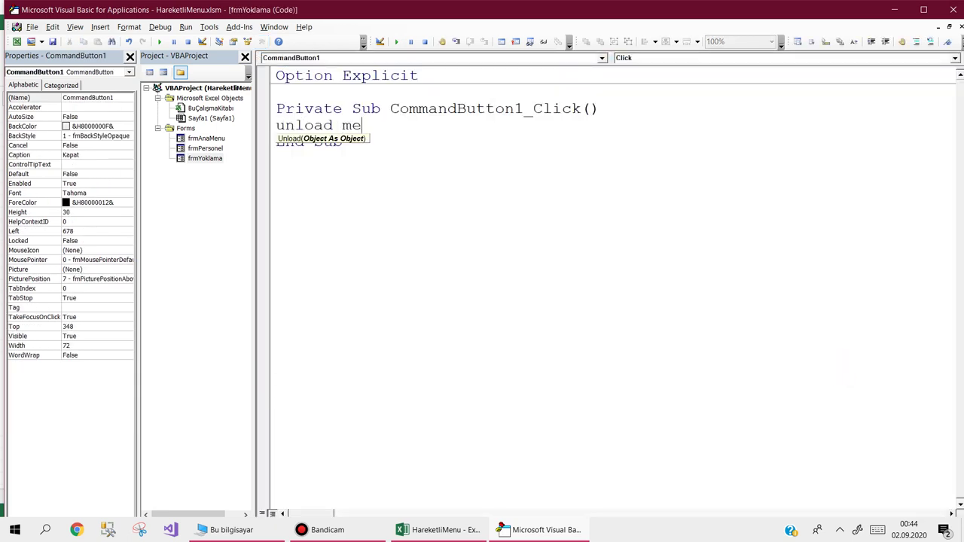
Return to the frmYoklama design view and select the whole form.
double_click(197, 159)
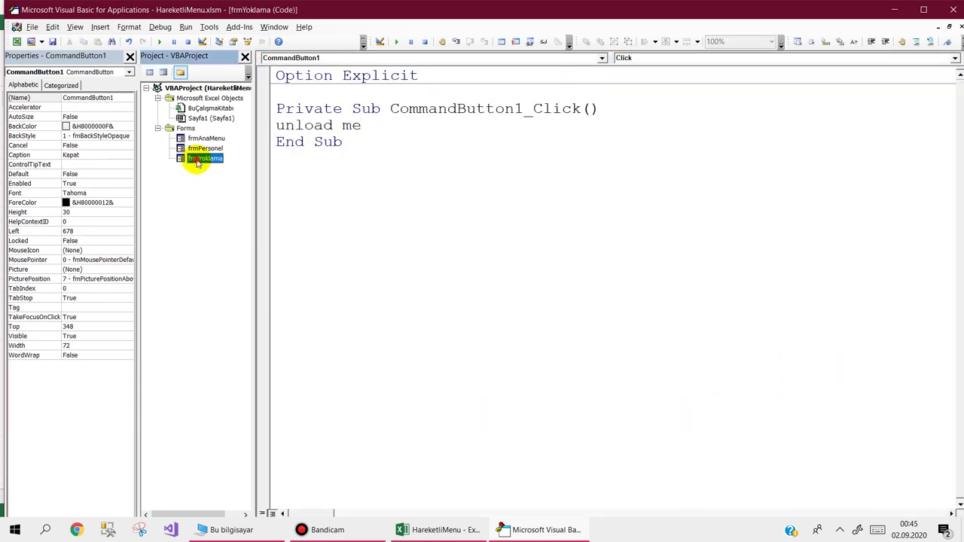
click(734, 308)
click(859, 378)
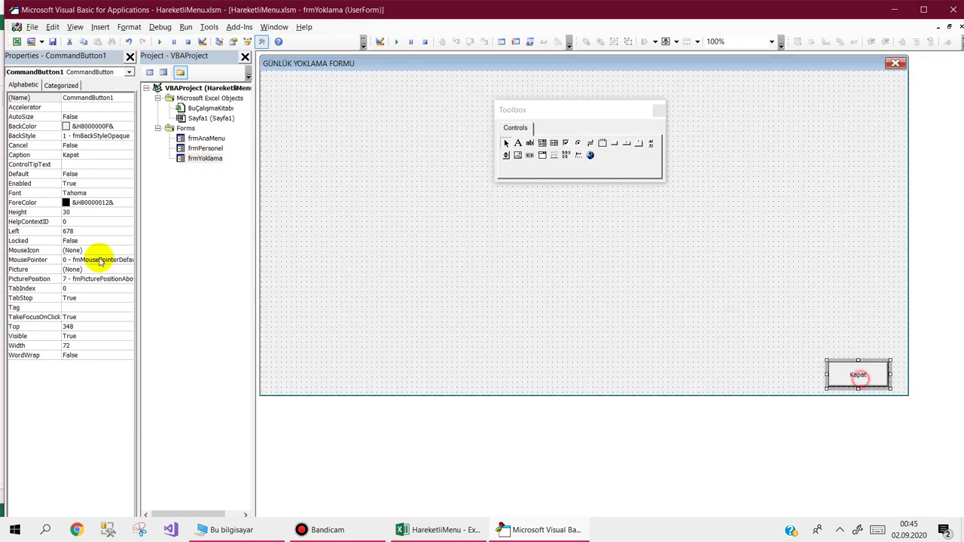
click(37, 146)
click(352, 227)
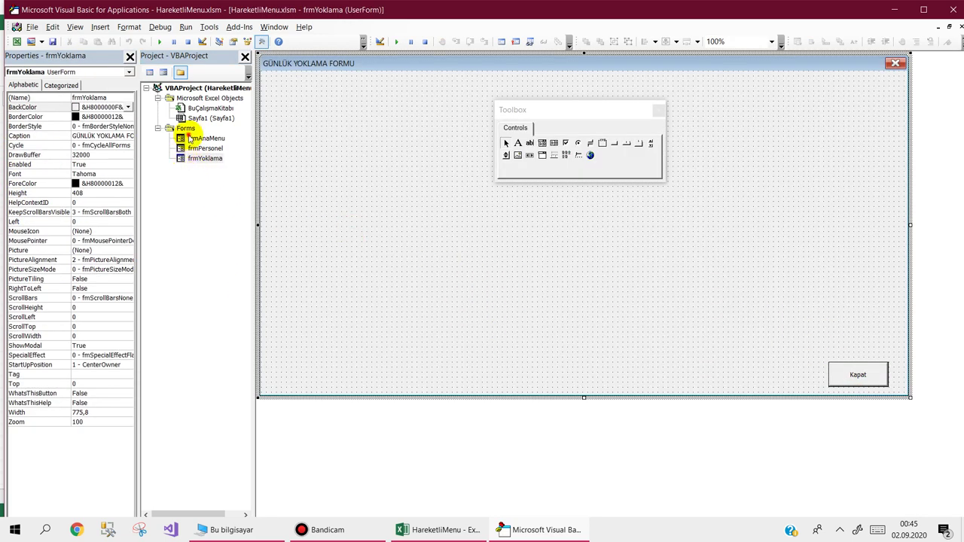
Open frmAnaMenu's code and delete the empty UserForm_Click procedure.
double_click(201, 139)
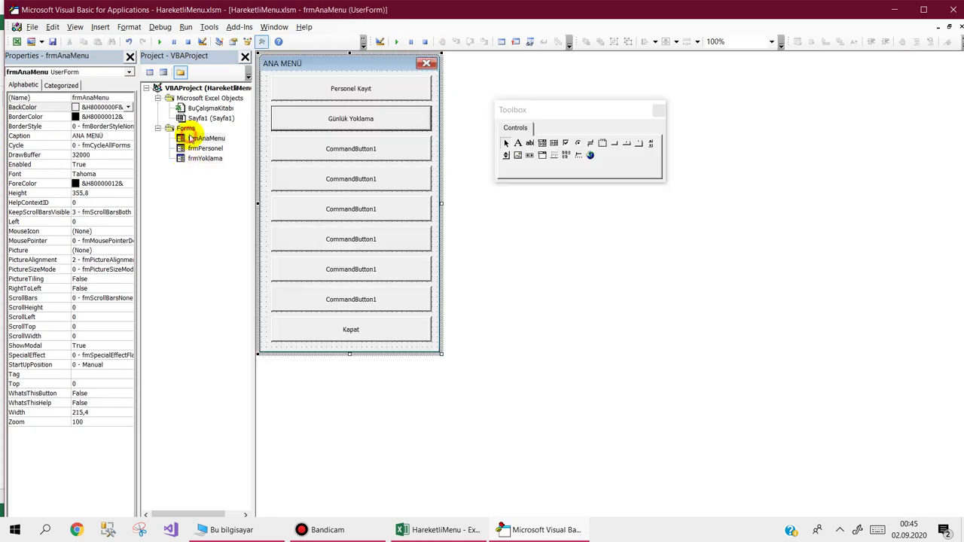
double_click(333, 92)
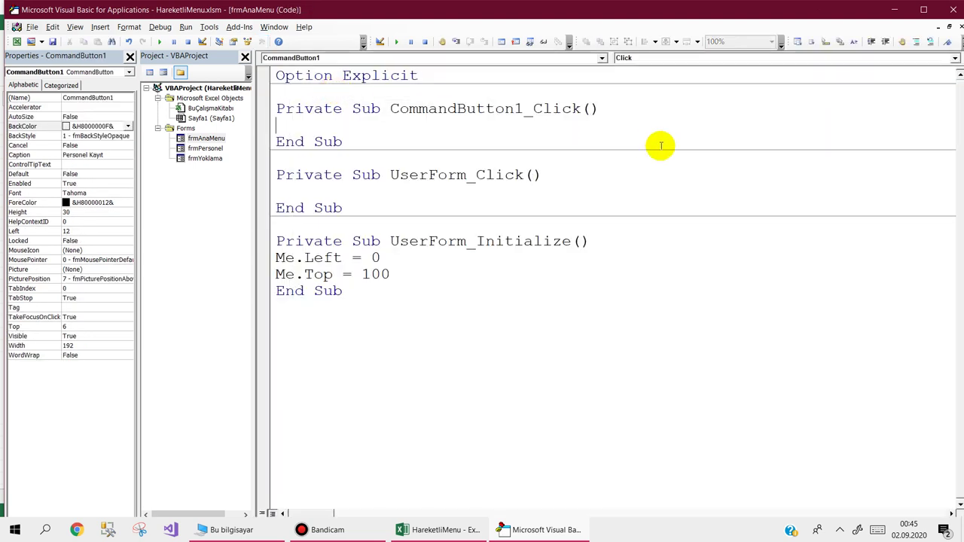
key(Down)
key(Down)
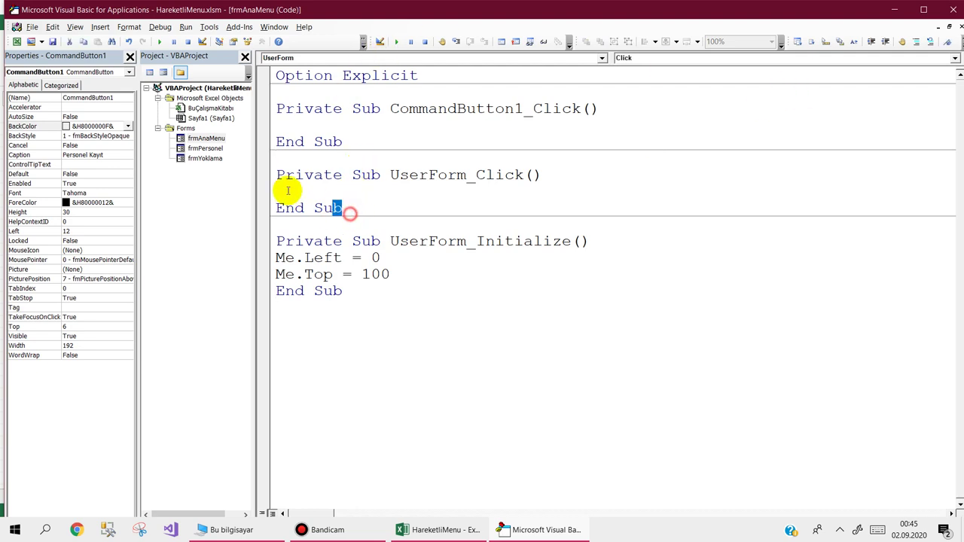
drag(343, 208, 270, 175)
key(BackSpace)
Create the empty procedures Sub AnamenuGizle and Sub AnamunuGoster.
text(sub AnamenuG)
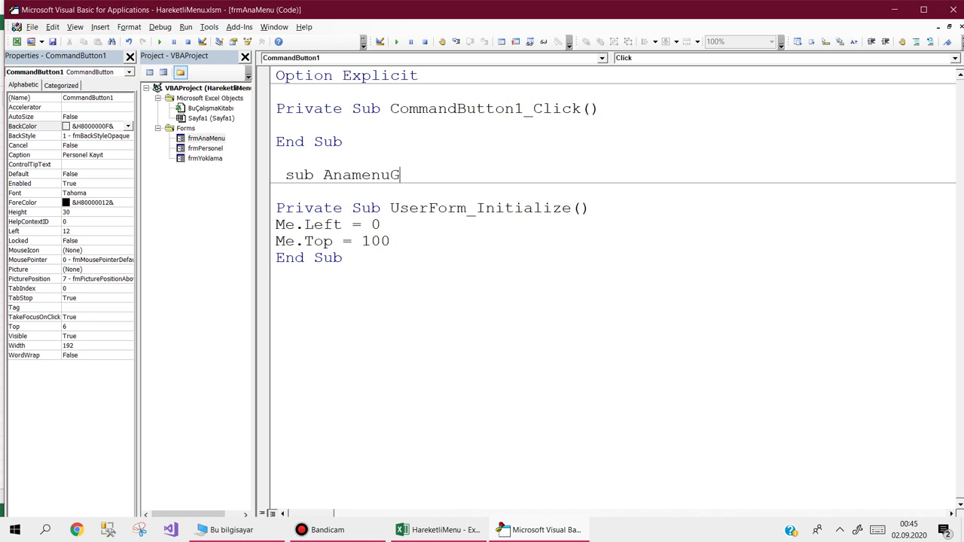
text(e)
key(Return)
key(Down)
key(Down)
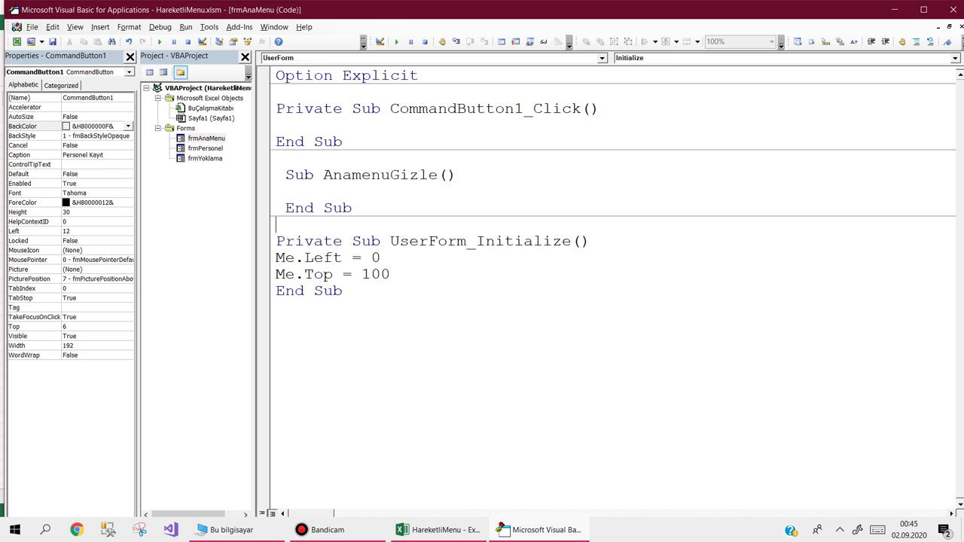
key(Return)
key(Return)
text(sub AnamunuGoster)
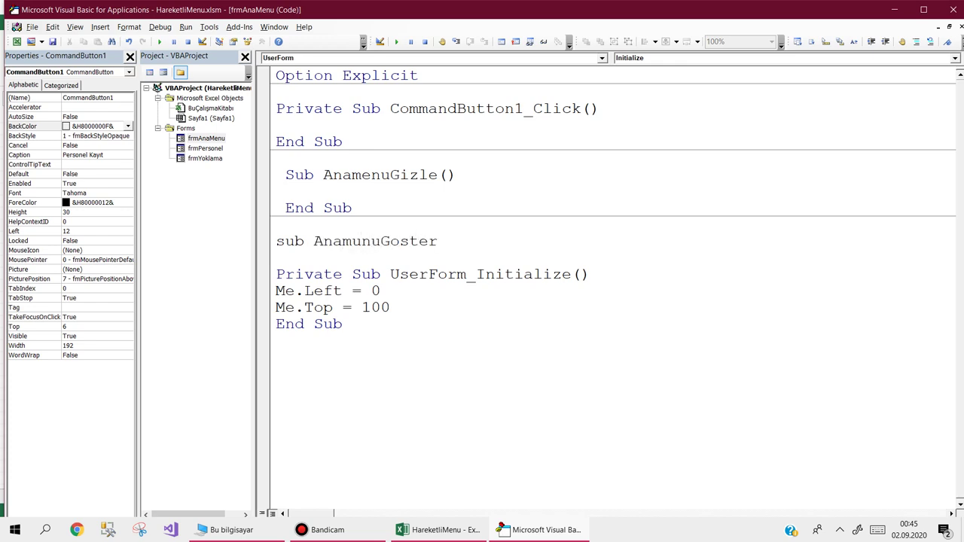
key(Return)
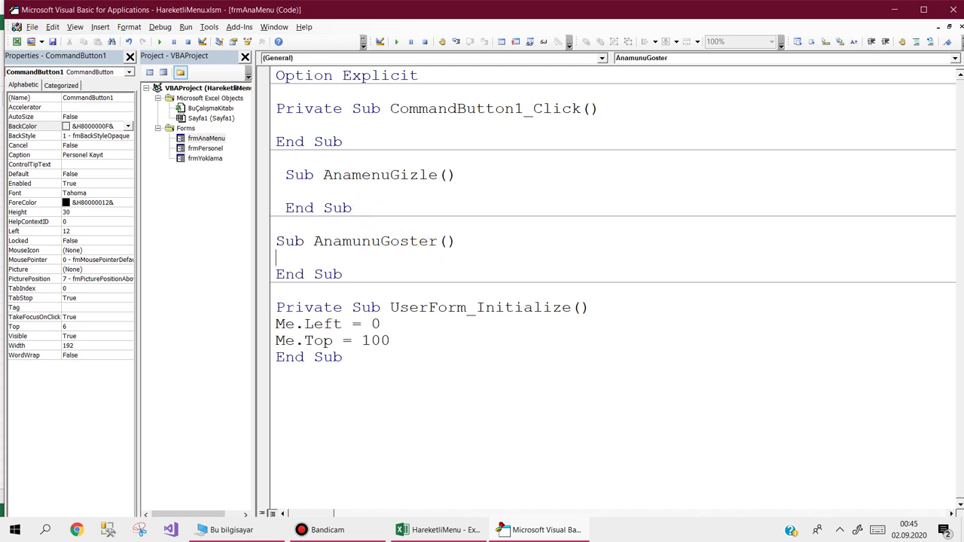
In AnamenuGizle, declare Dim x As Integer and start 'for x= 0 to', then reopen frmAnaMenu.
click(319, 193)
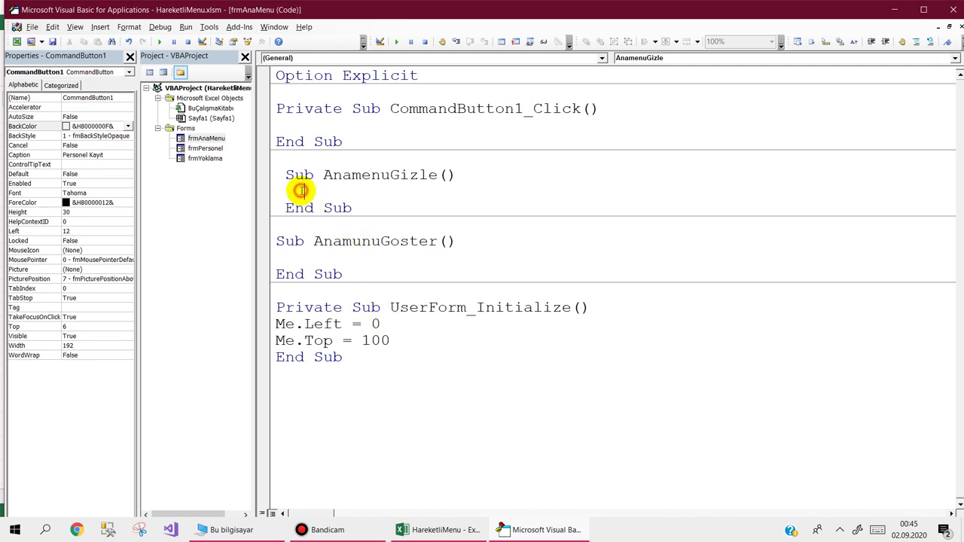
text(dim x a)
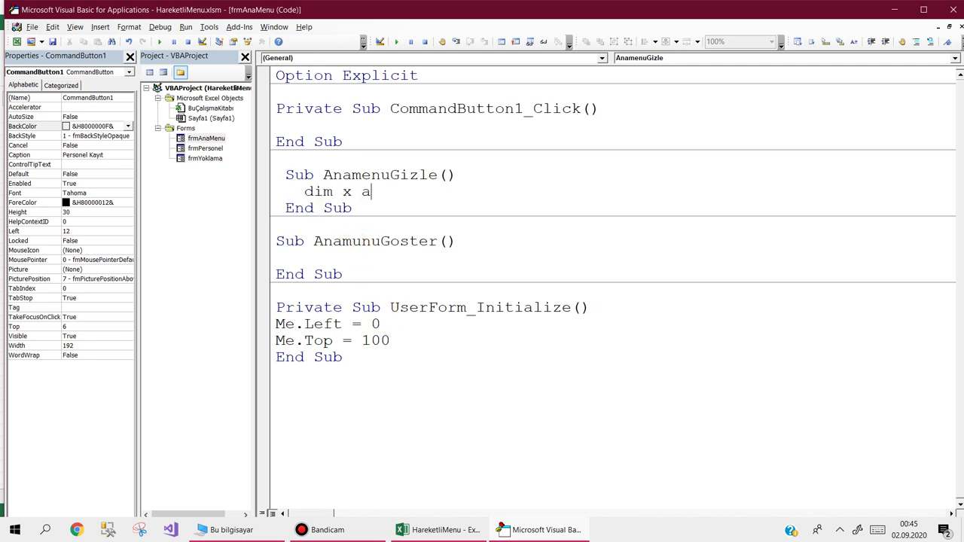
text(s integer)
key(Return)
key(Return)
text(for x= 0 to)
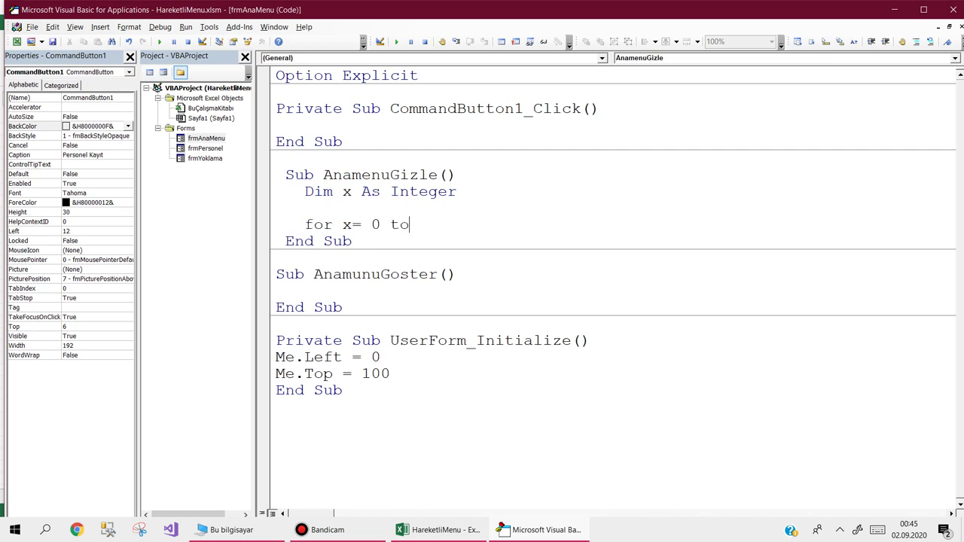
key(Return)
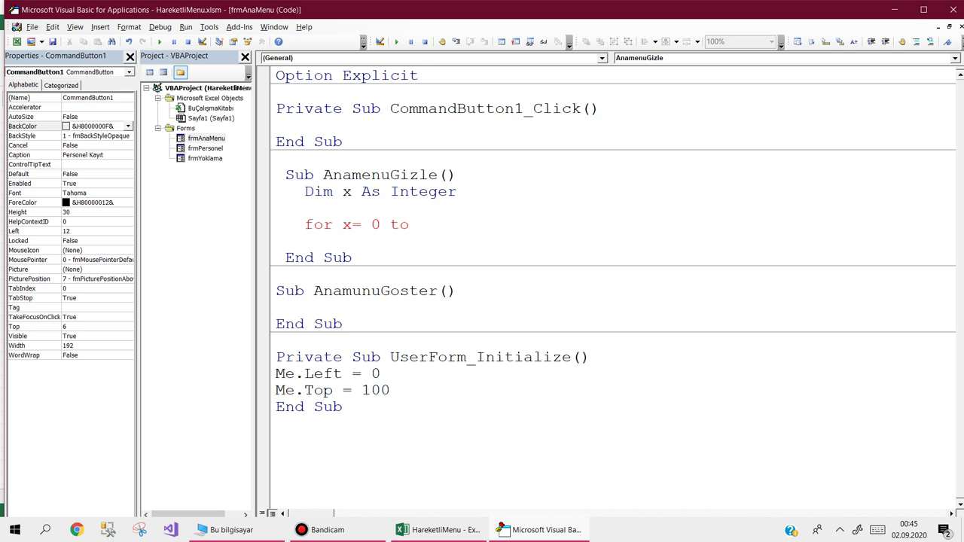
double_click(206, 138)
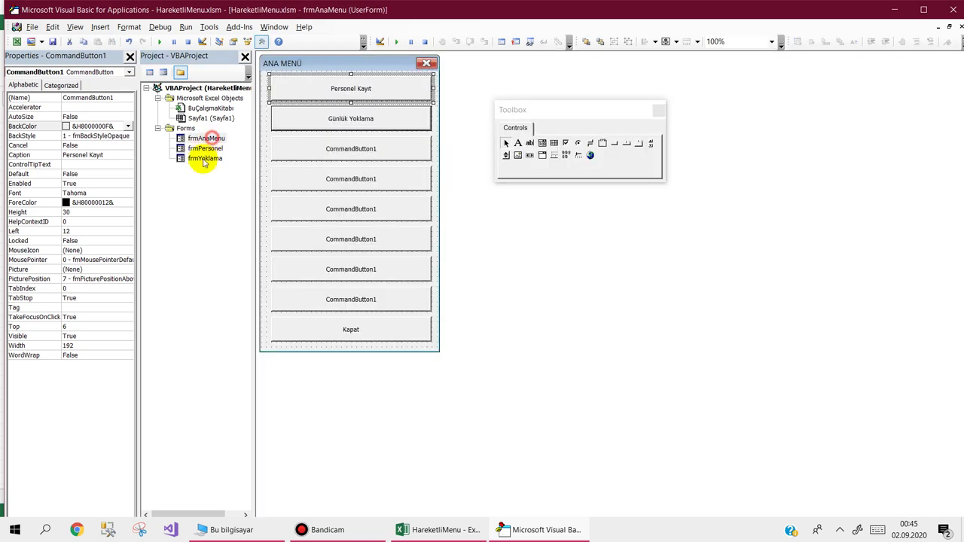
Set the ANA MENÜ form's Width to 215 and resume AnamenuGizle's loop header.
click(354, 63)
click(65, 414)
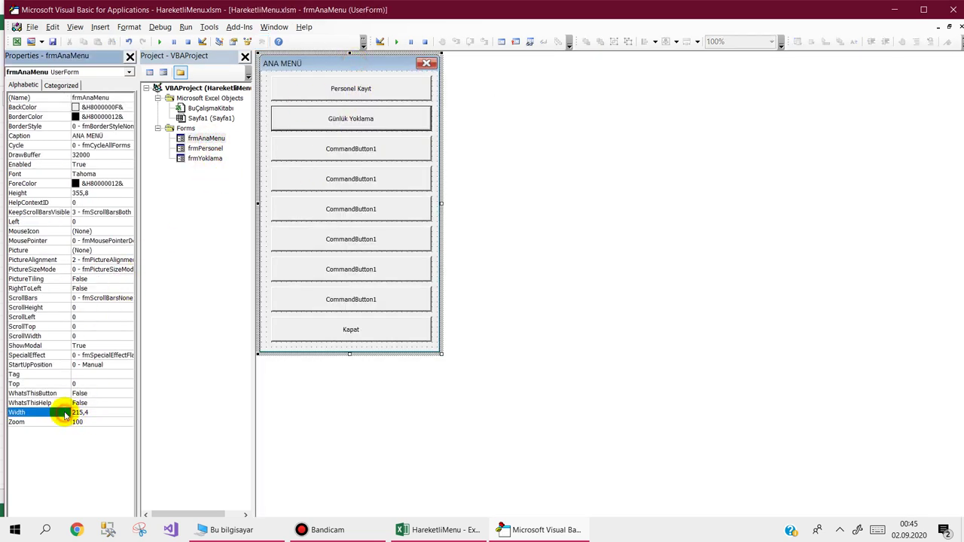
text(215)
click(58, 410)
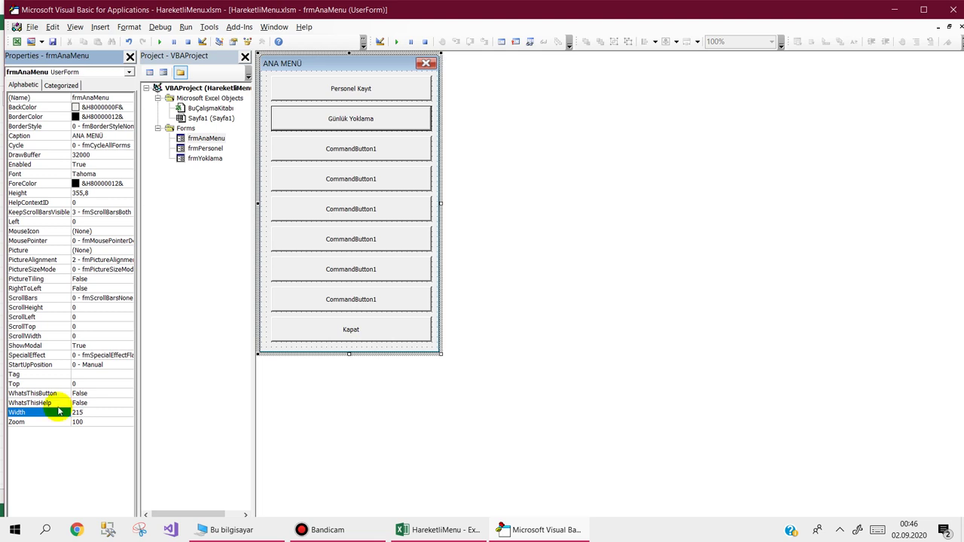
double_click(369, 345)
click(407, 224)
text(for x= 0 to -215 step -1)
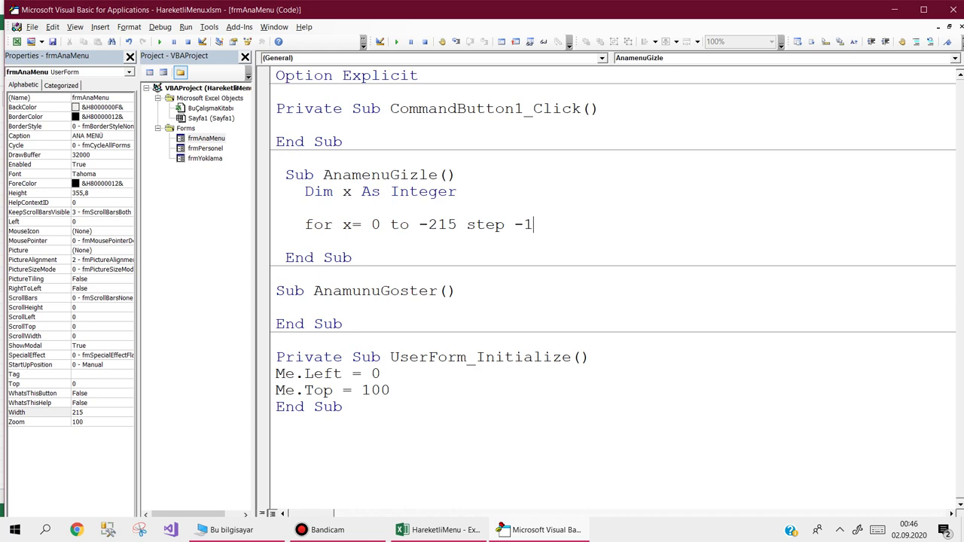
Complete the loop For x = 0 To -215 Step -1 with DoEvents, Me.Left = x and Next.
key(Return)
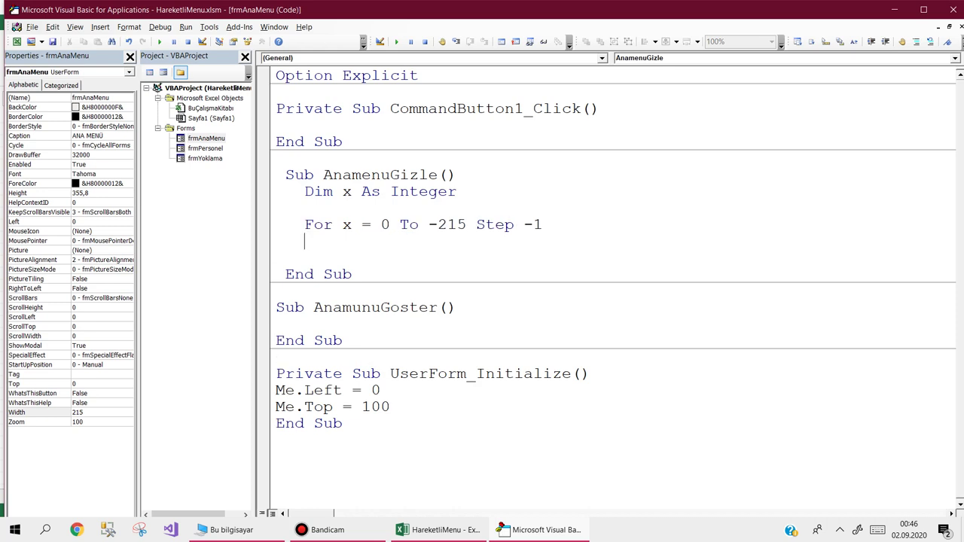
key(Return)
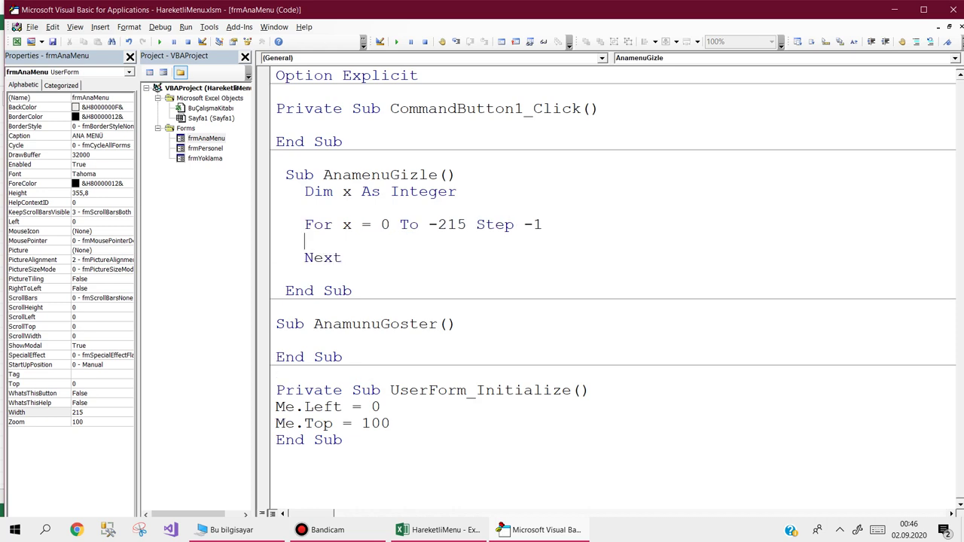
text(doe)
key(ctrl+space)
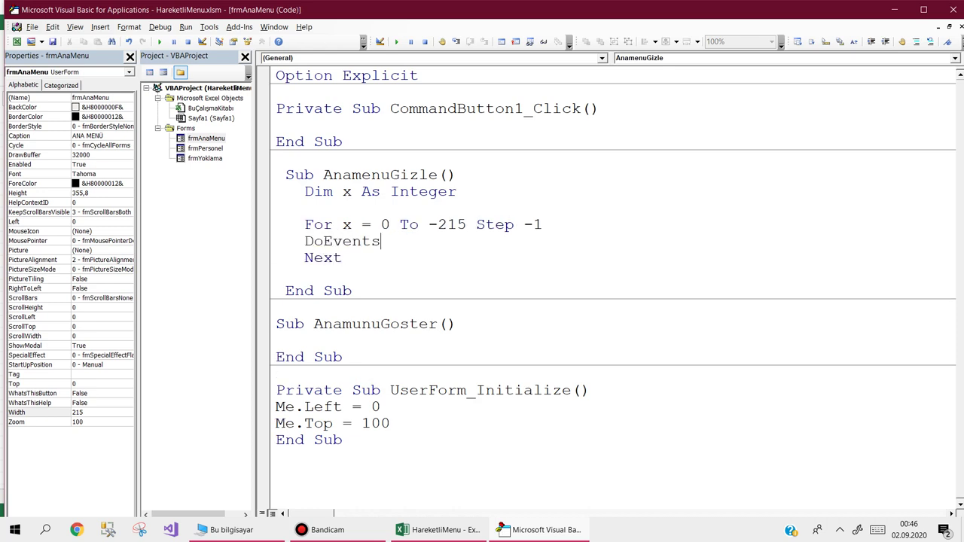
key(Return)
text(m)
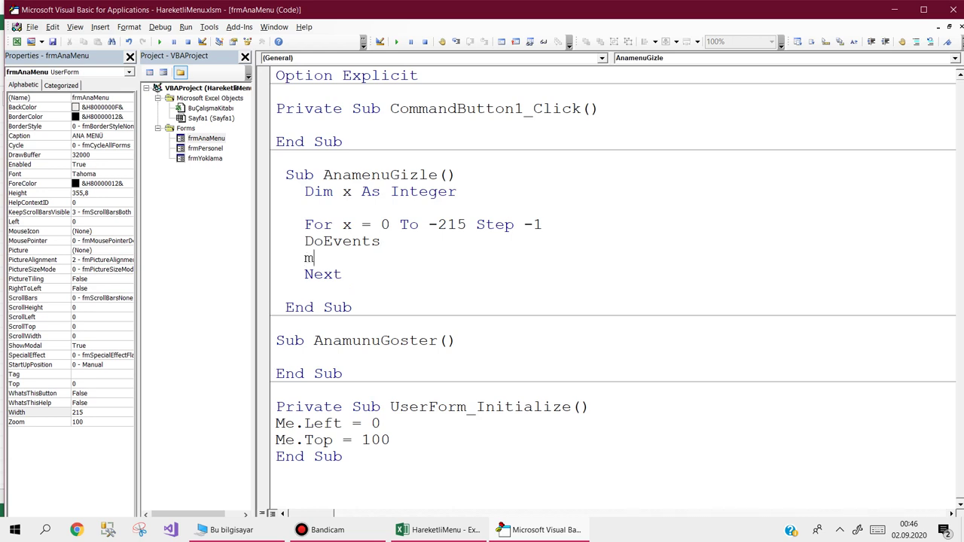
text(e.l=)
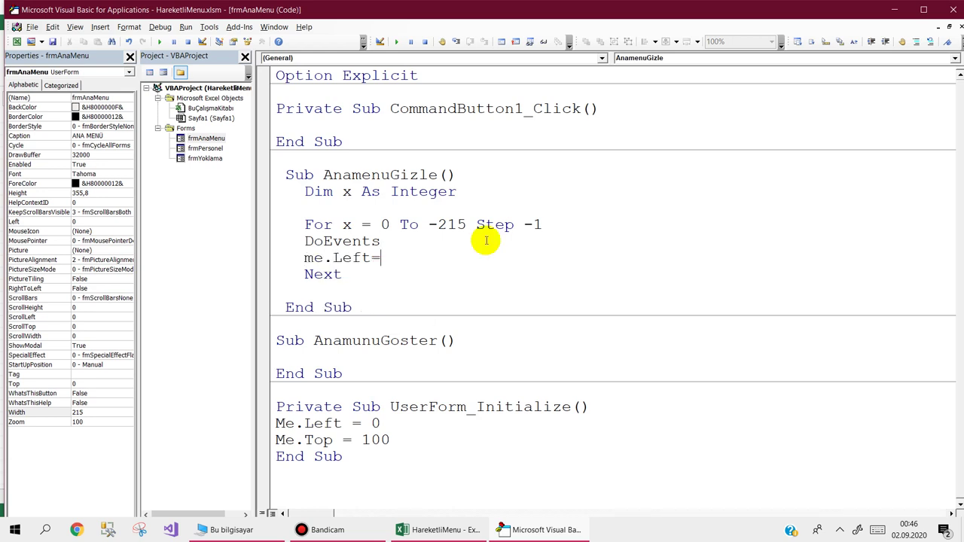
text(x)
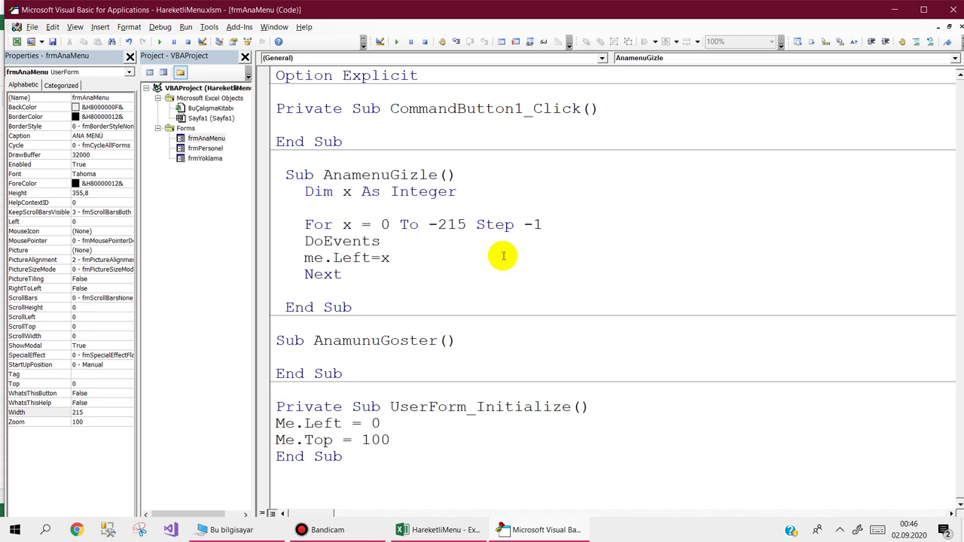
click(456, 270)
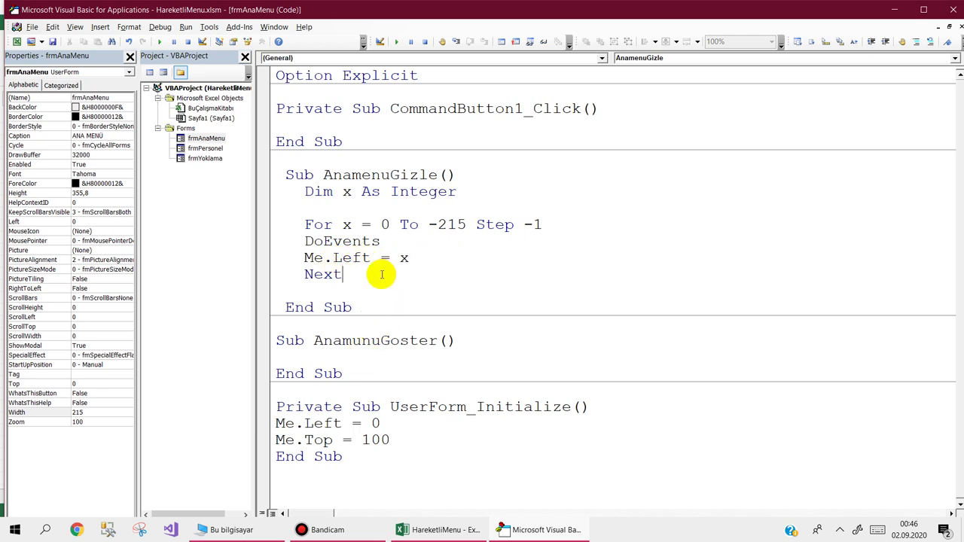
drag(359, 276, 280, 190)
key(ctrl+c)
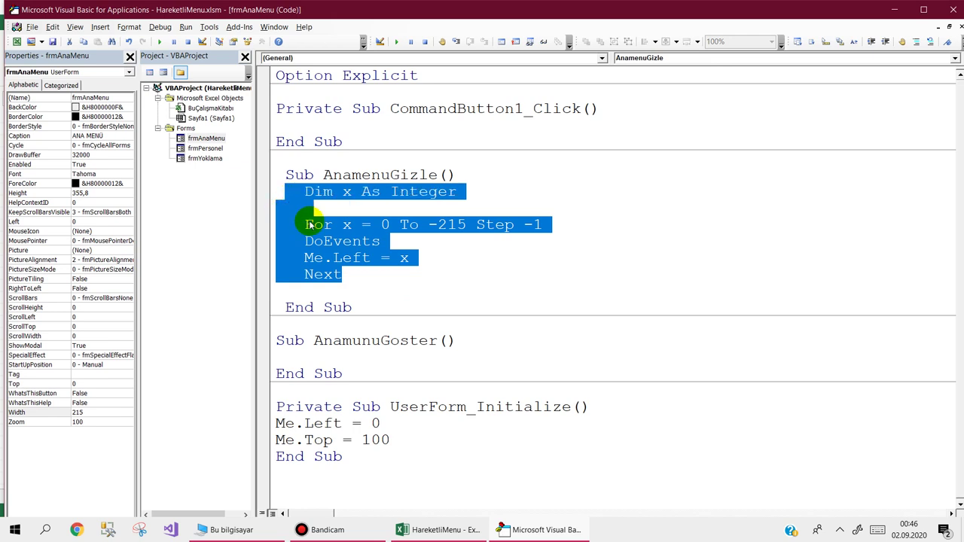
Paste the loop into AnamunuGoster and change it to For x = -215 To 0 Step 2.
click(300, 351)
key(ctrl+v)
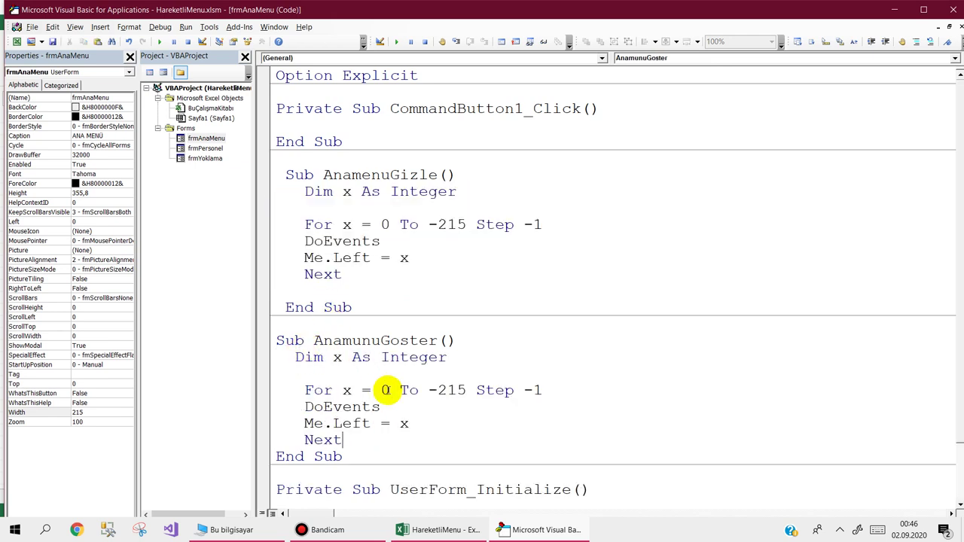
double_click(384, 390)
text(-)
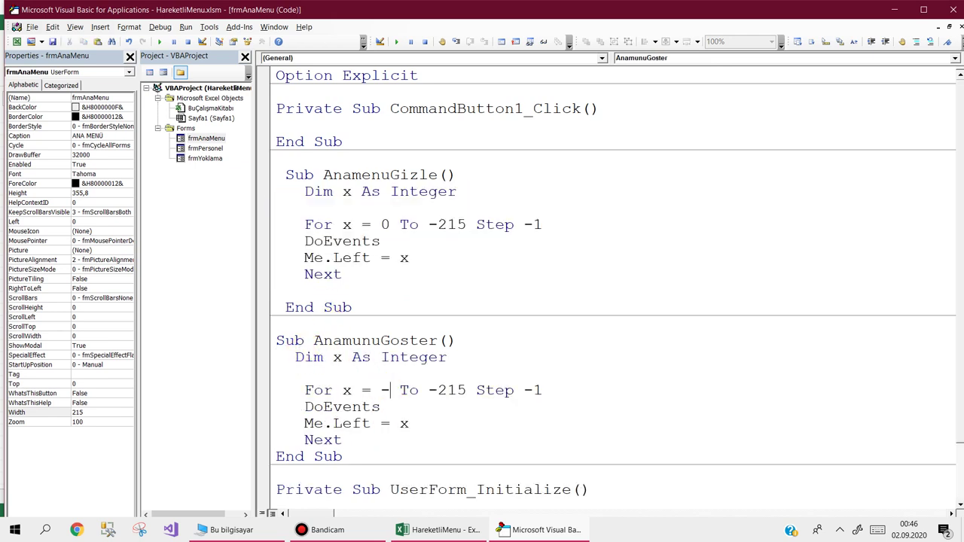
text(215)
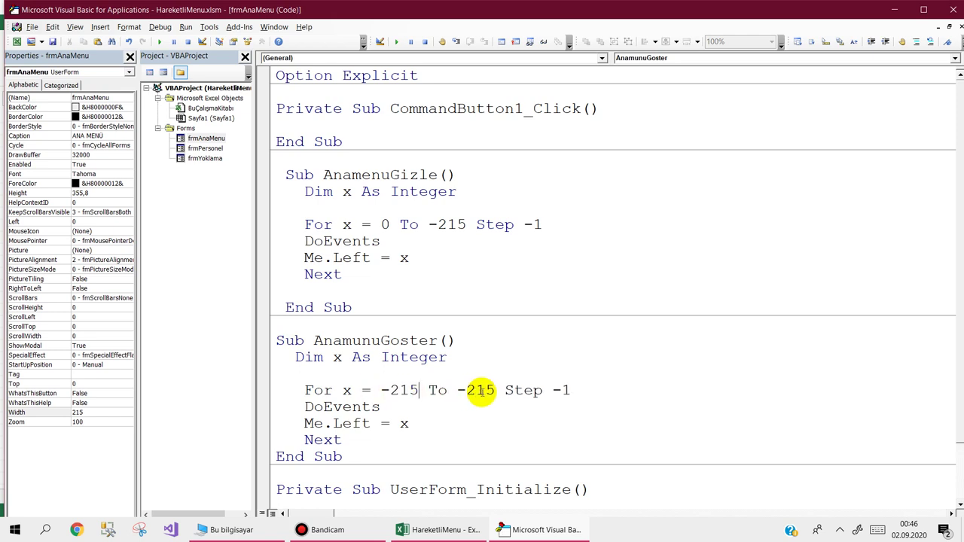
drag(494, 390, 456, 389)
text(0)
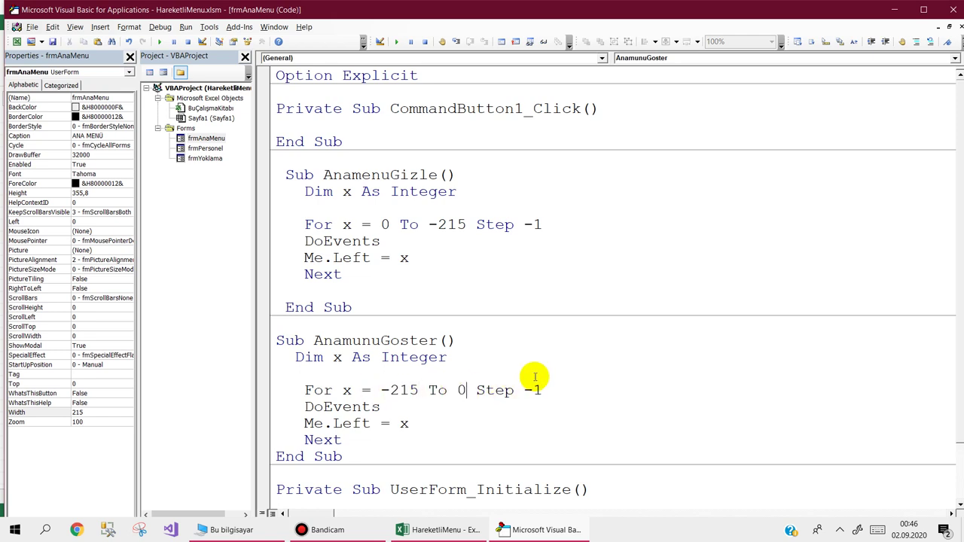
drag(542, 390, 525, 390)
text(2)
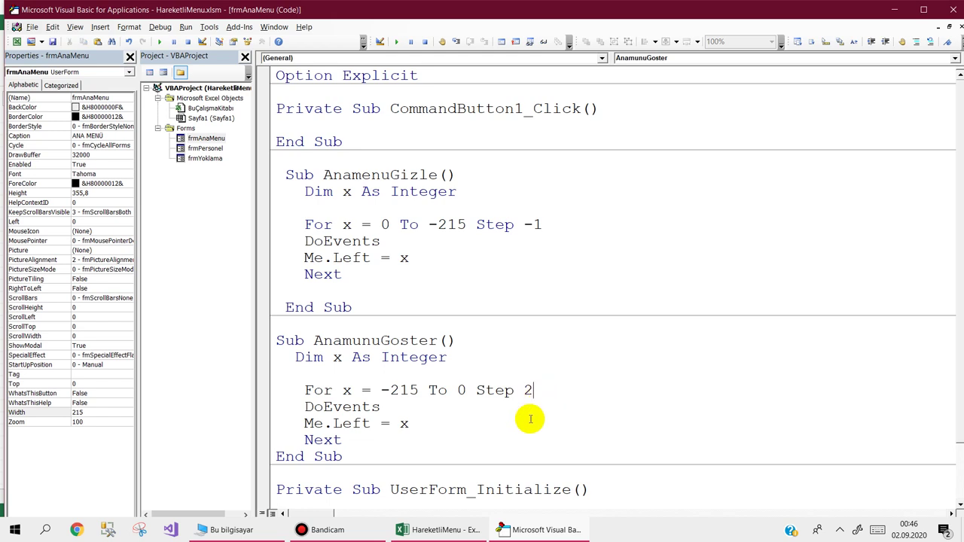
click(445, 419)
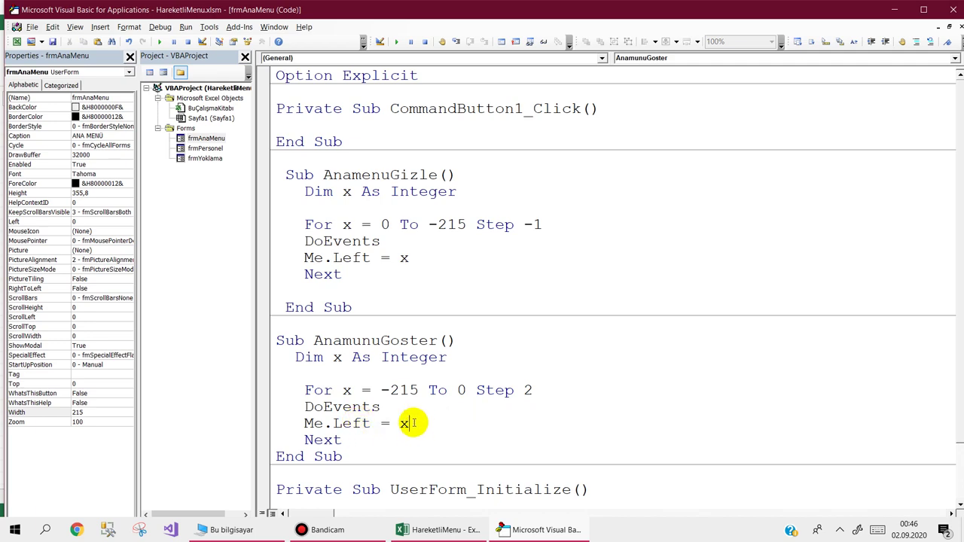
click(207, 138)
Make the Personel Kayıt button call Me.AnamenuGizle, frmPersonel.Show, then Me.AnamunuGoster.
double_click(207, 138)
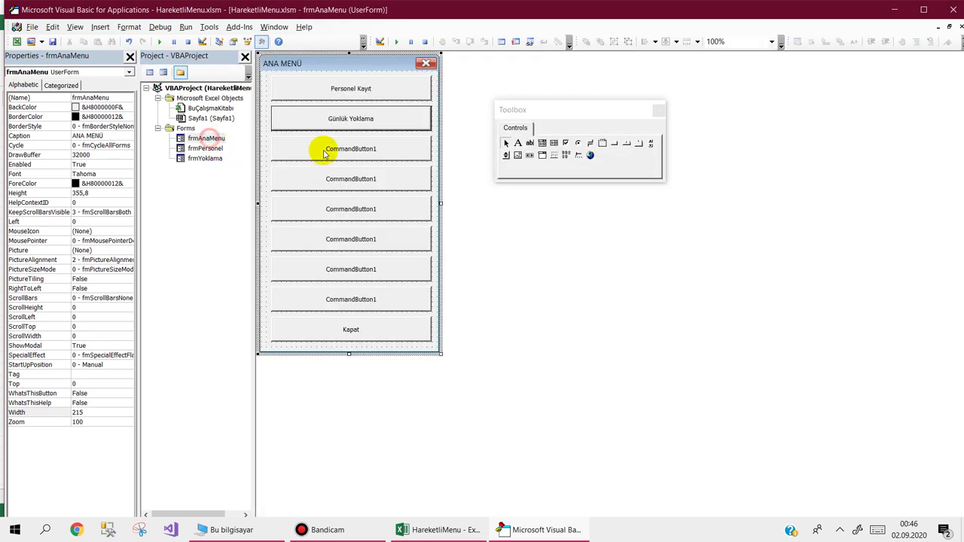
double_click(351, 87)
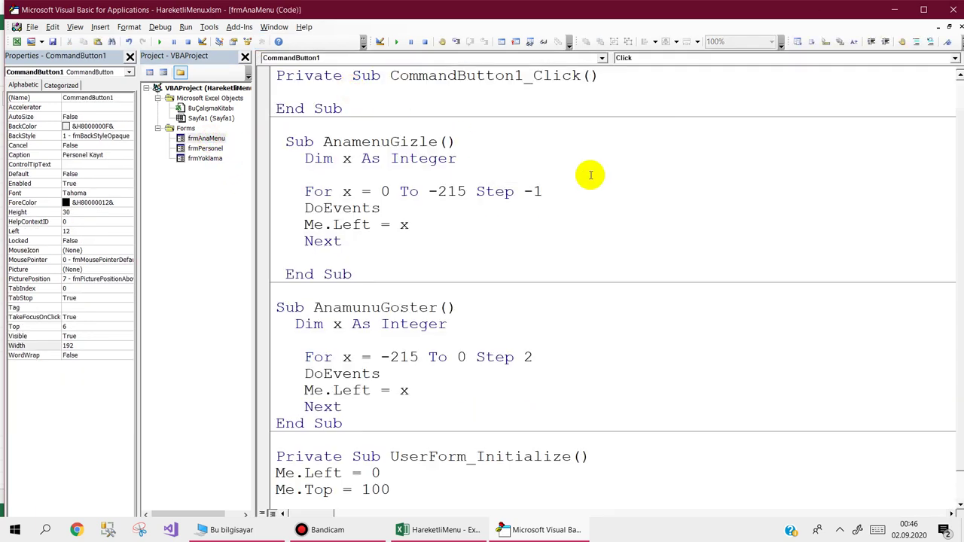
text(me.)
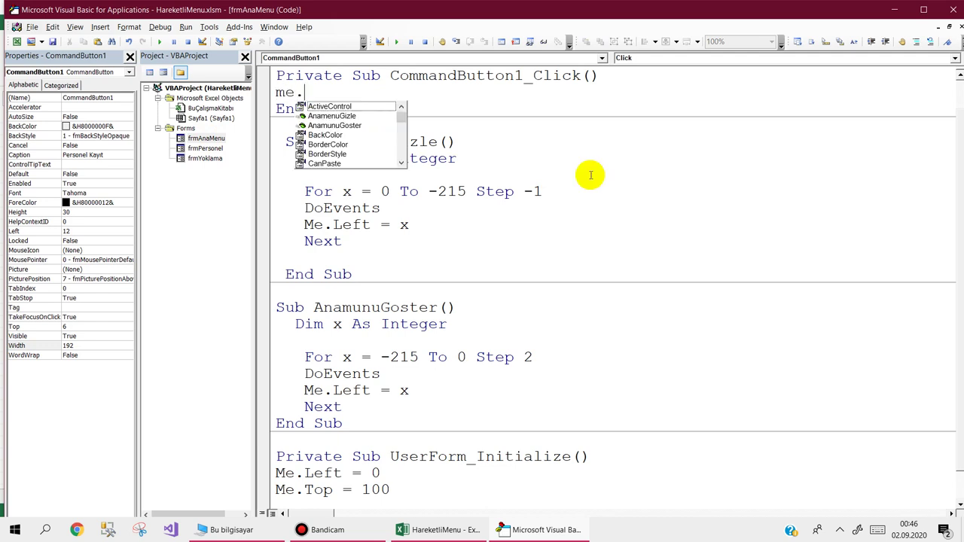
key(Down)
key(Down)
key(Return)
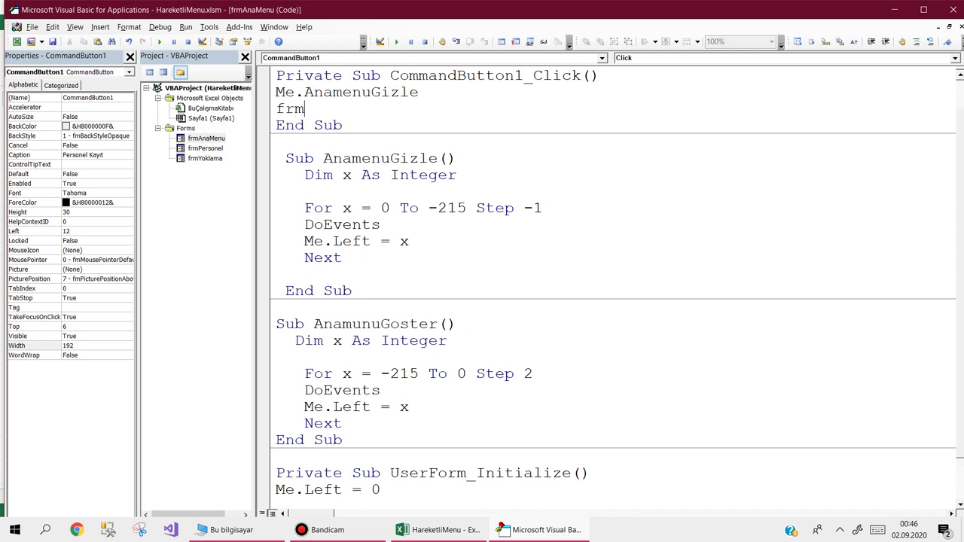
key(ctrl+space)
text(.sh)
key(Return)
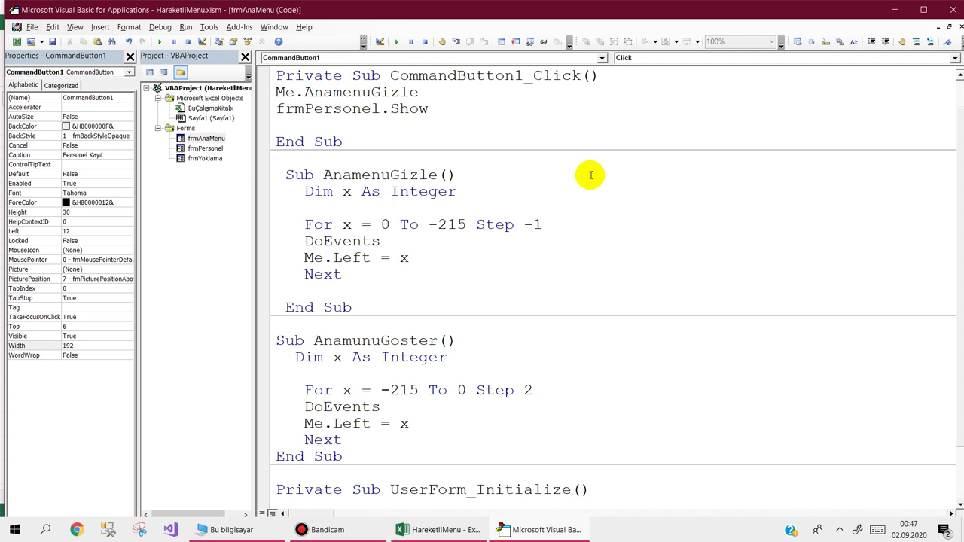
text(me.)
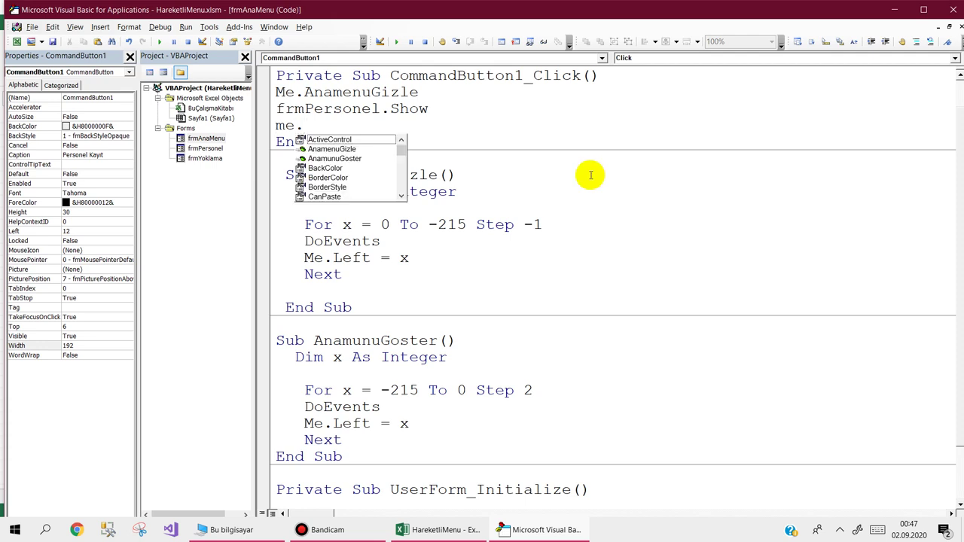
key(Down)
key(Down)
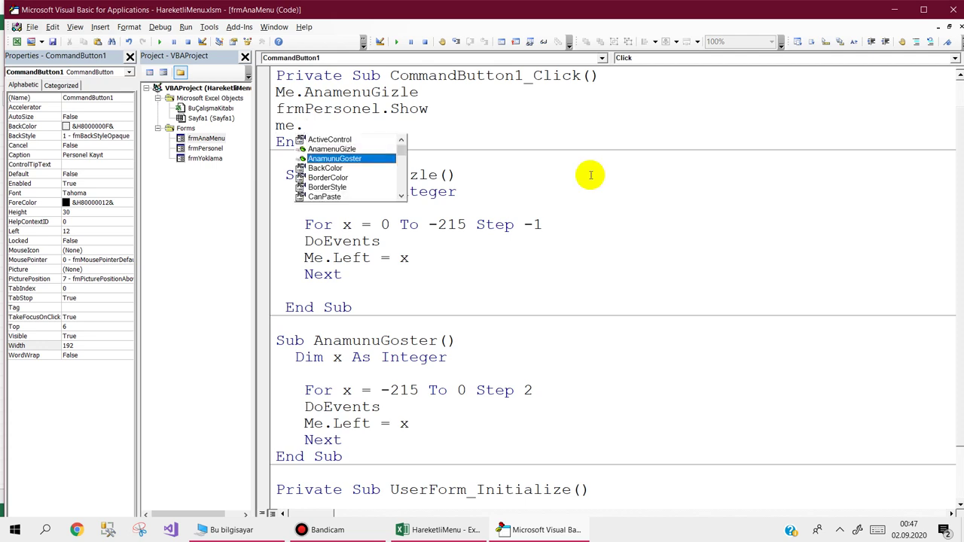
key(space)
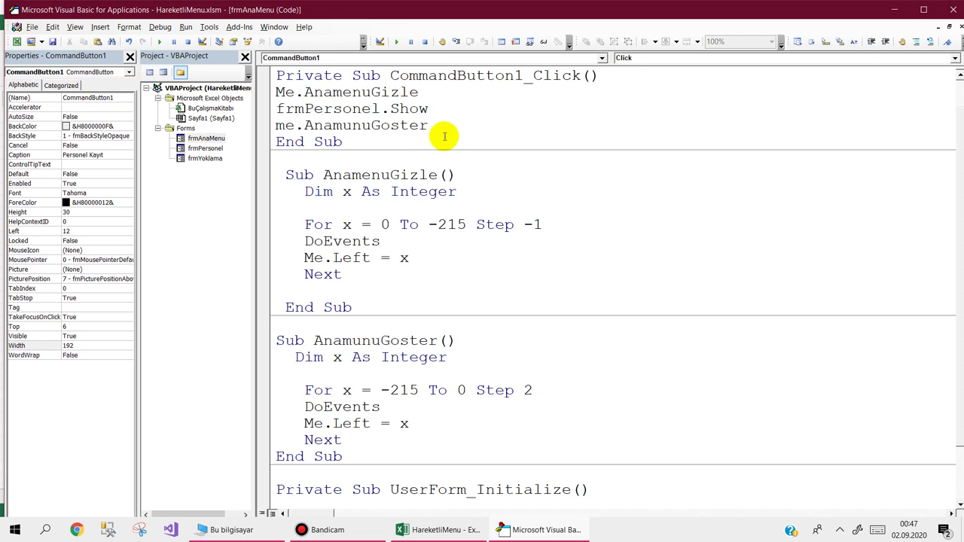
click(214, 139)
Create CommandButton2_Click for Günlük Yoklama with Me.AnamenuGizle and frmYoklama.Show.
double_click(214, 140)
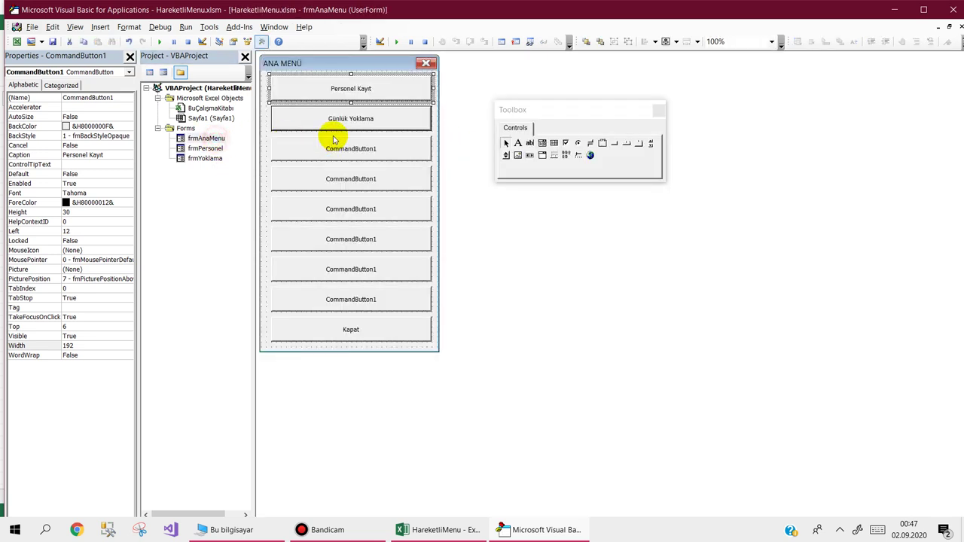
double_click(337, 121)
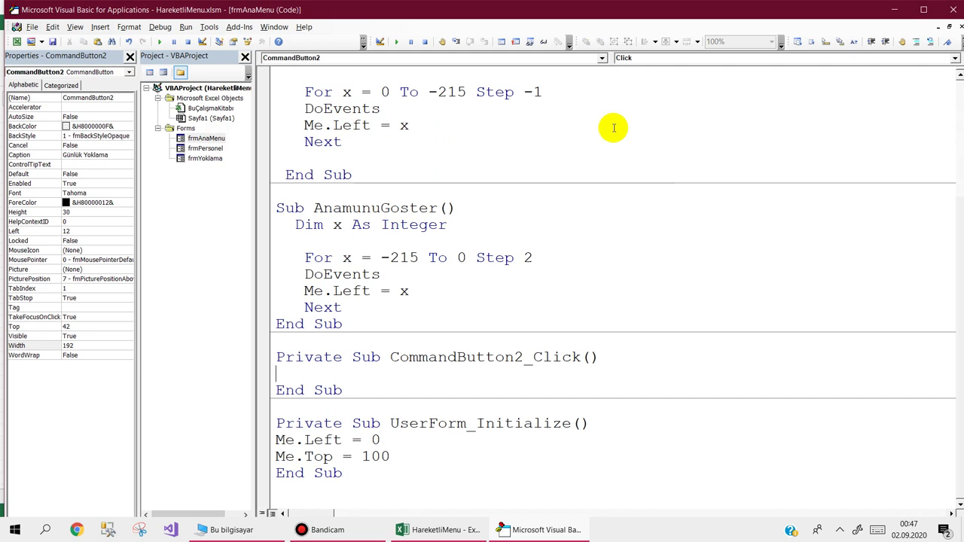
text(me.)
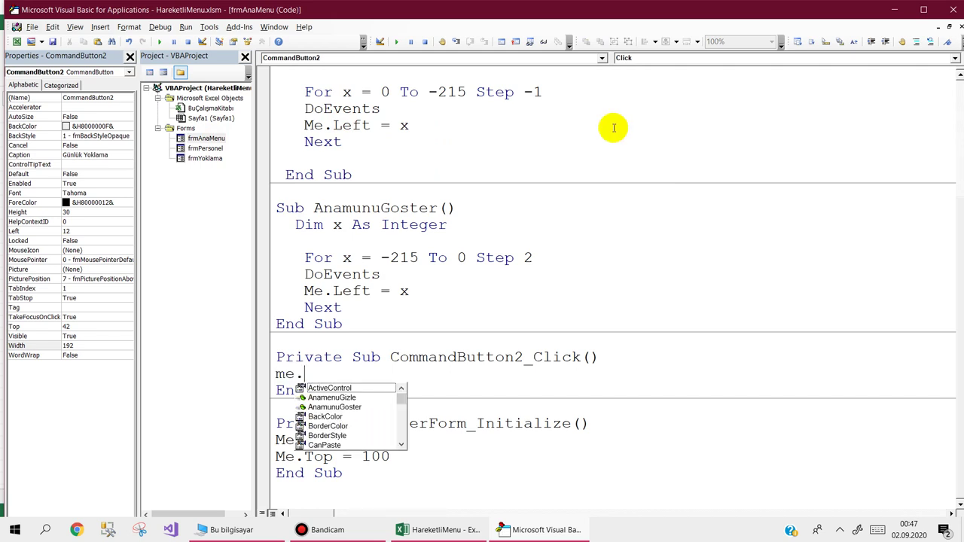
key(Down)
key(Return)
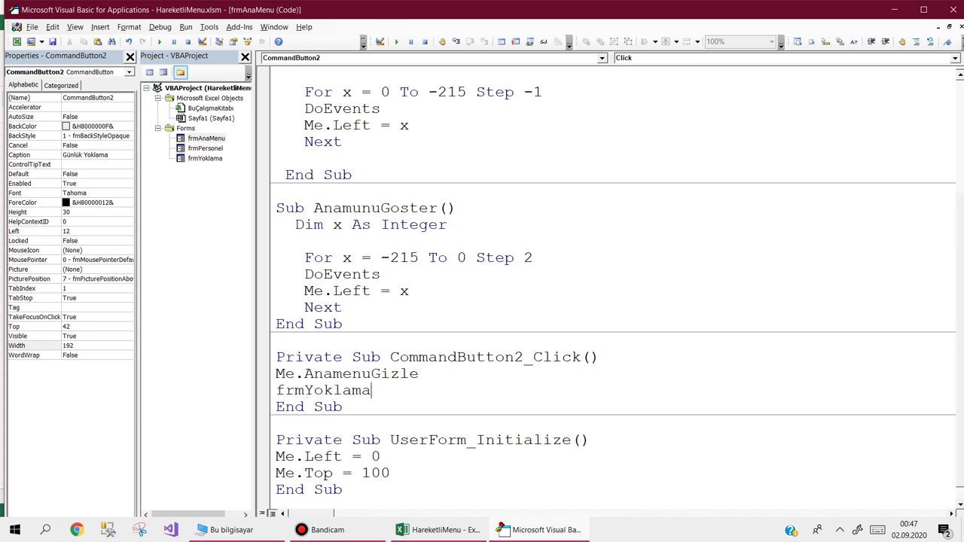
text(.Show)
key(Return)
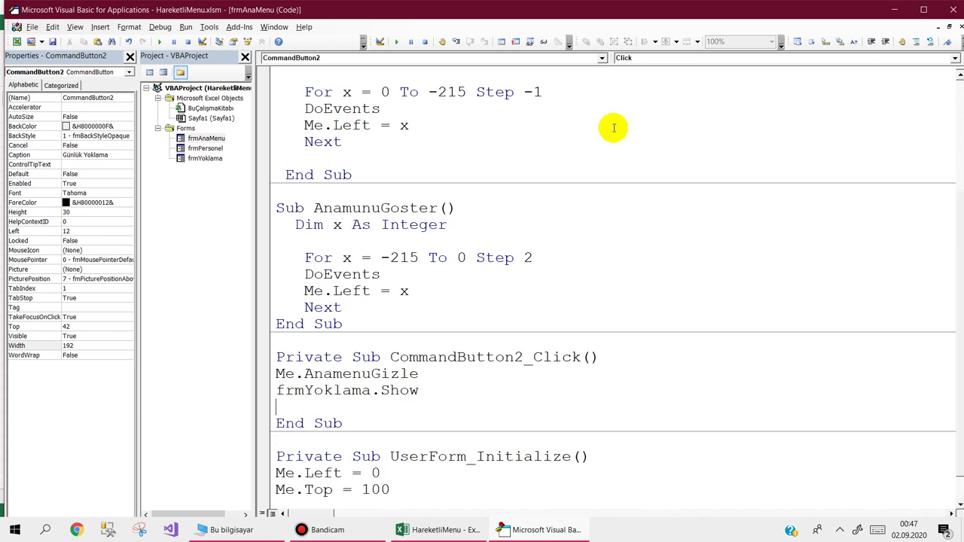
Add Me.AnamunuGoster after the frmYoklama.Show line.
text(me.a)
key(Down)
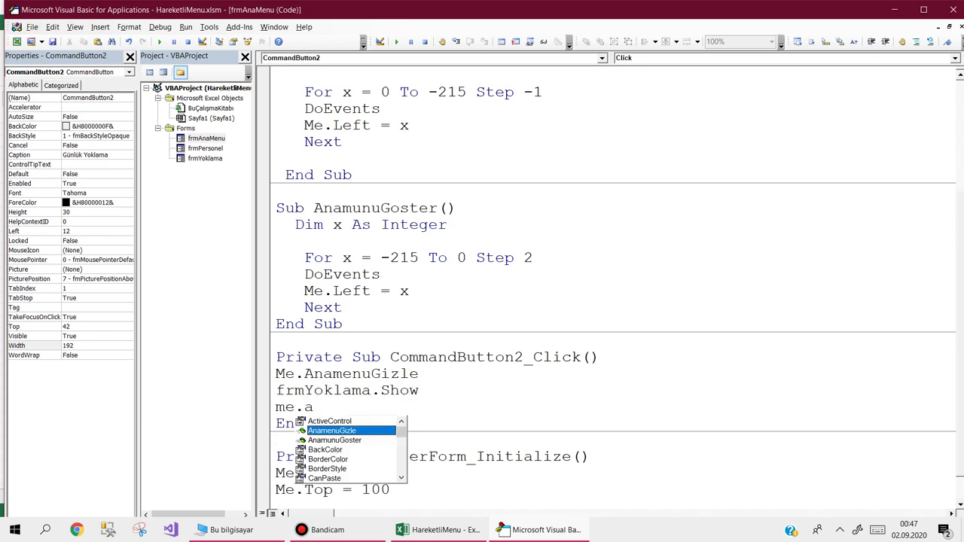
key(Down)
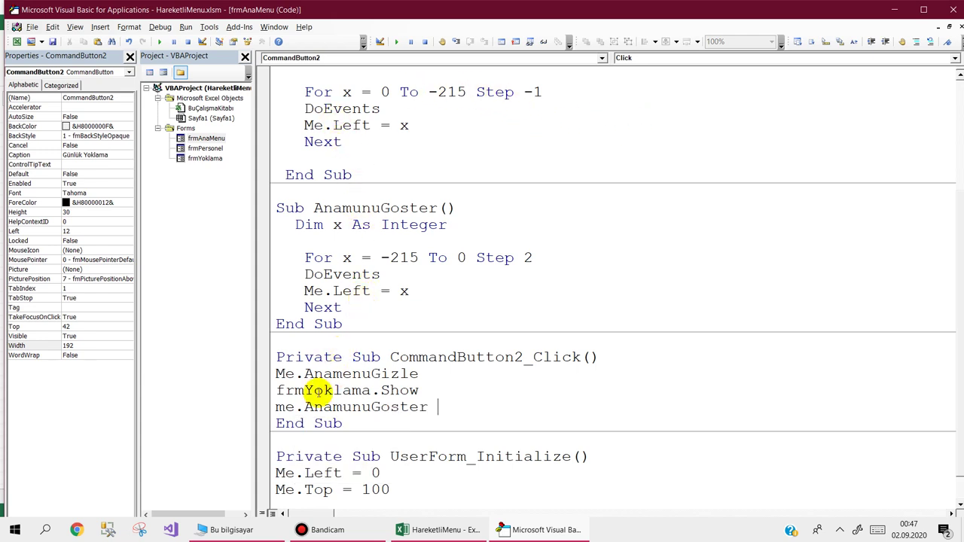
drag(276, 390, 419, 389)
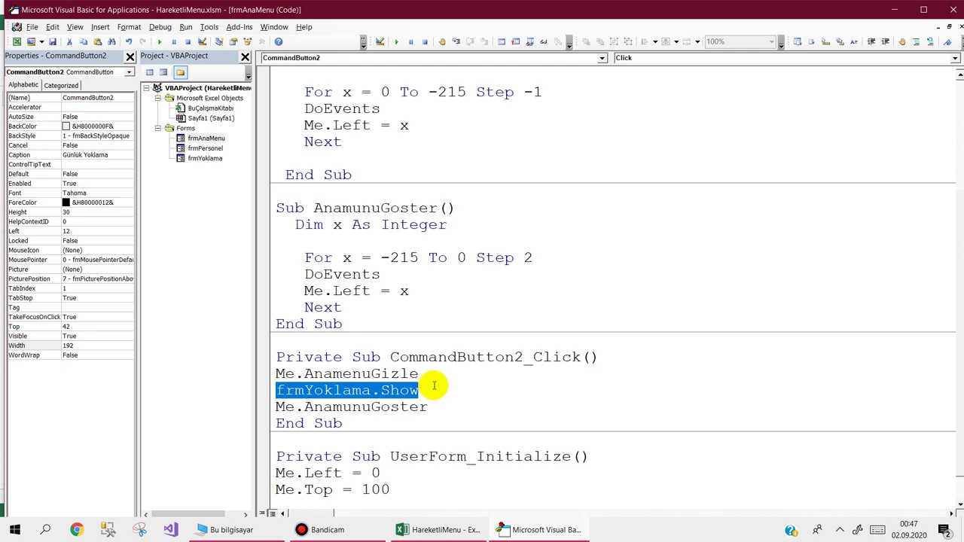
click(434, 392)
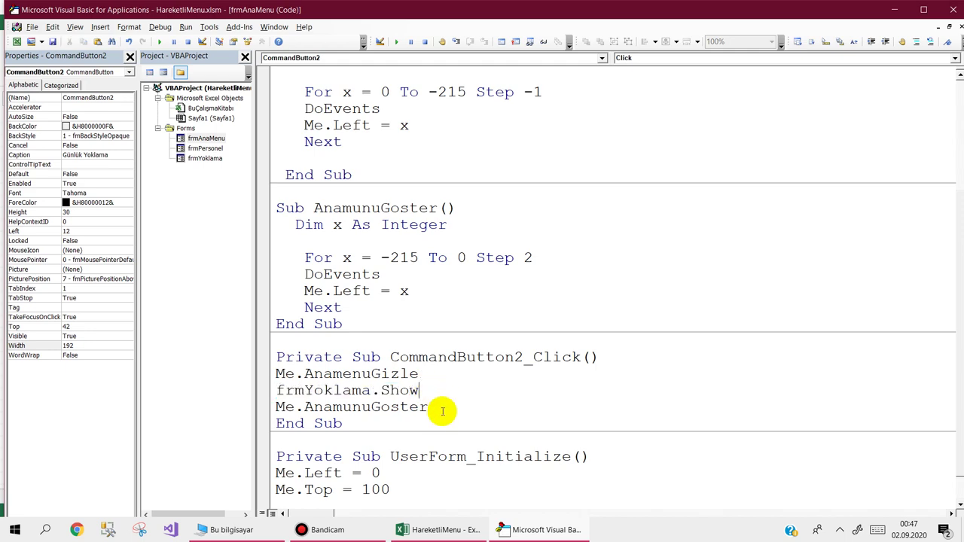
drag(443, 411, 295, 406)
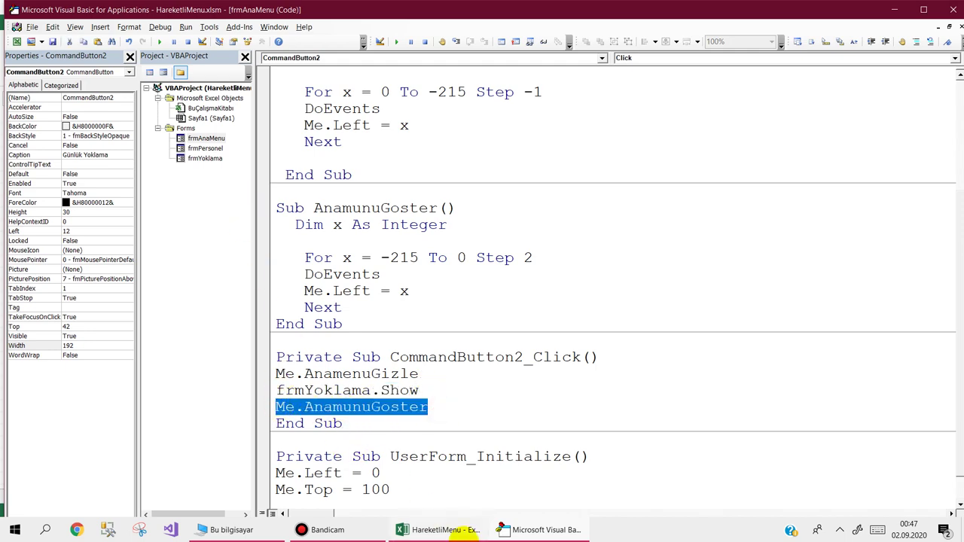
Switch to the HareketliMenu workbook in Excel and save it.
click(457, 531)
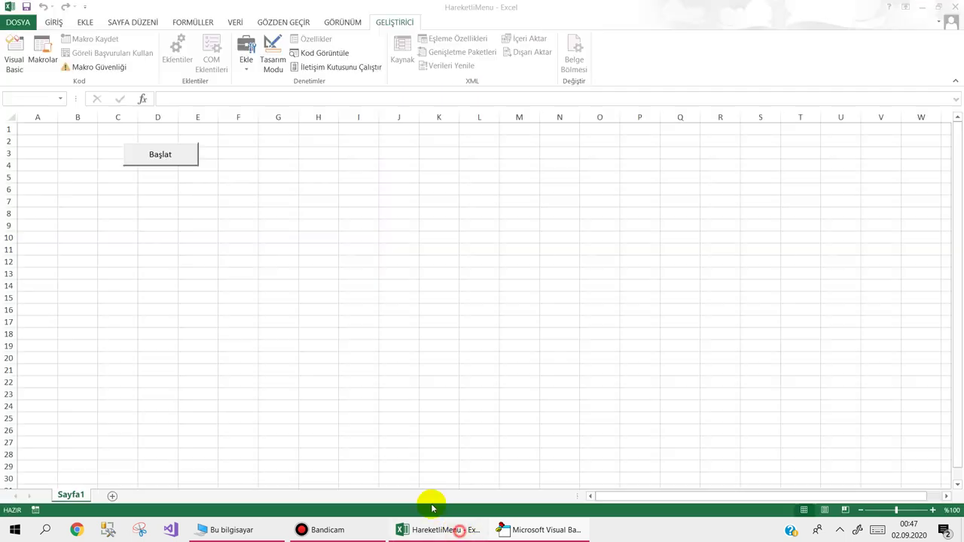
click(27, 6)
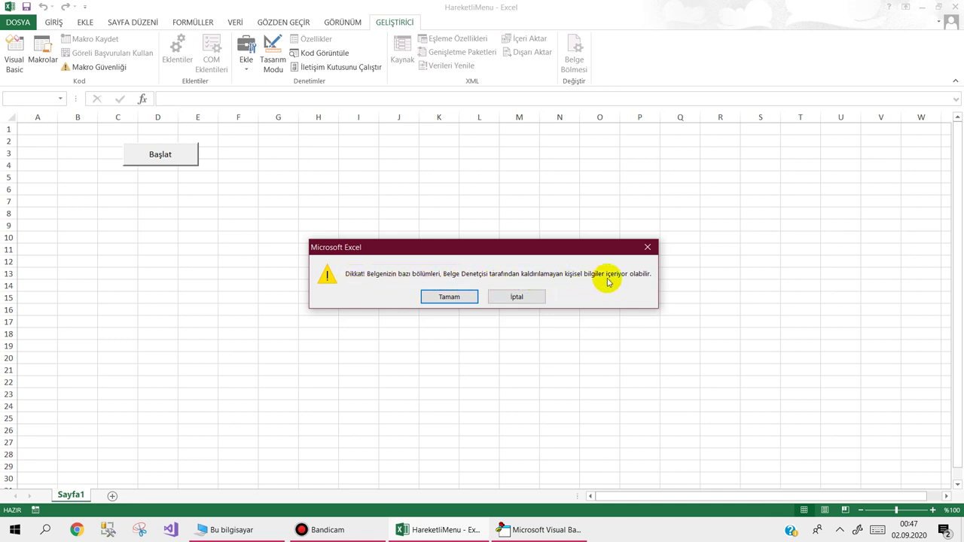
Dismiss the personal information warning and open Trust Center's Gizlilik Seçenekleri.
click(449, 297)
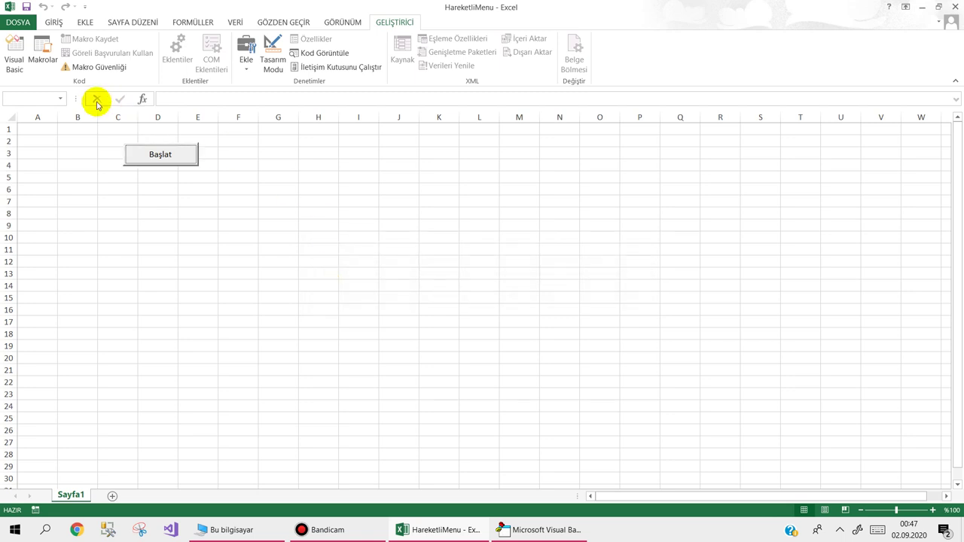
click(80, 191)
click(23, 23)
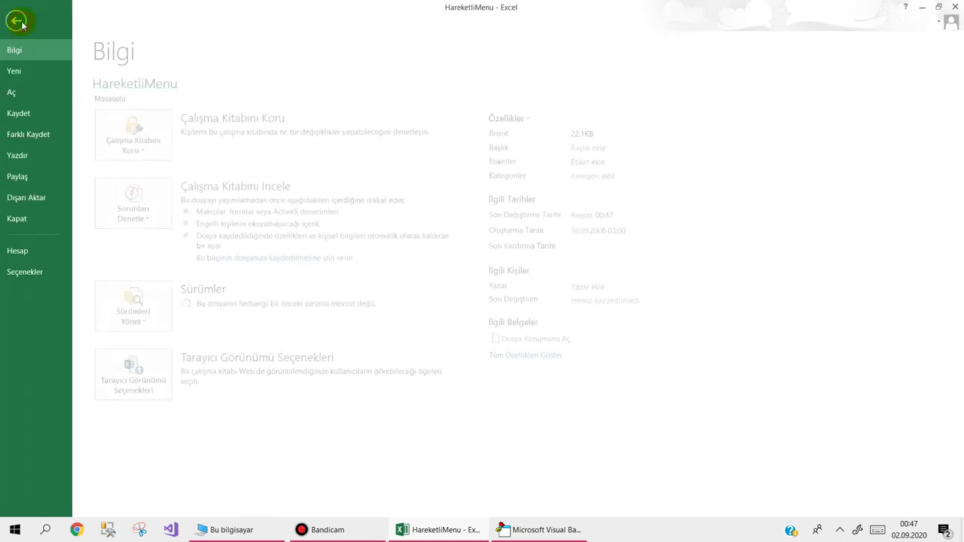
click(43, 271)
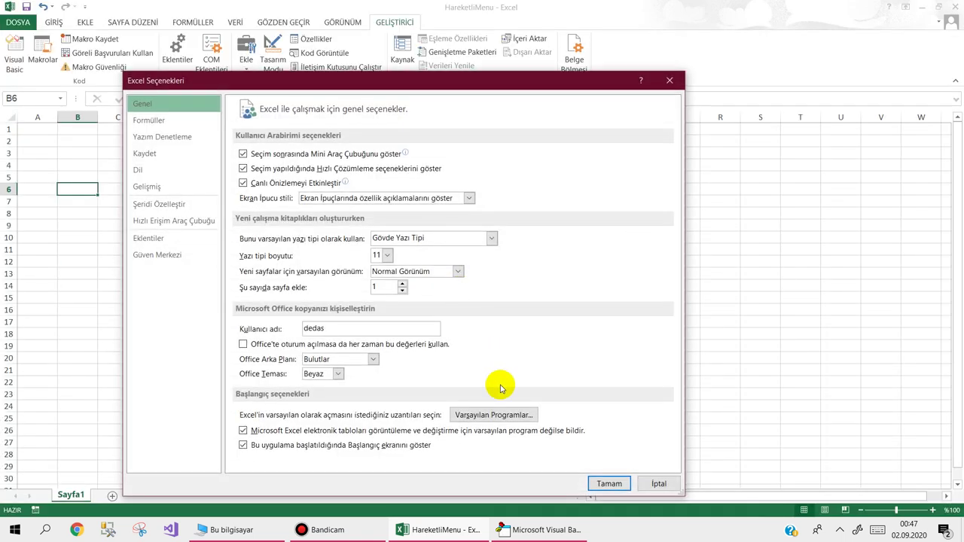
click(156, 254)
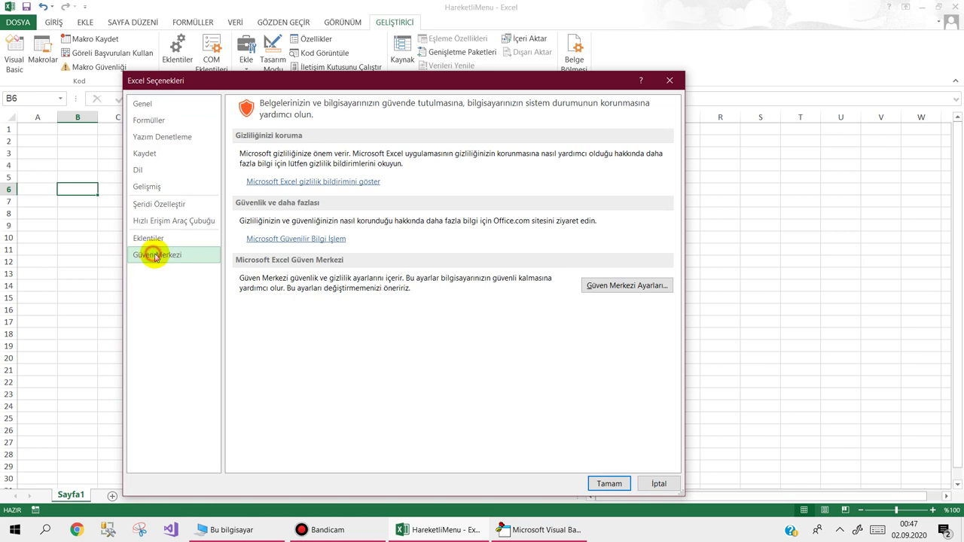
click(595, 283)
click(196, 297)
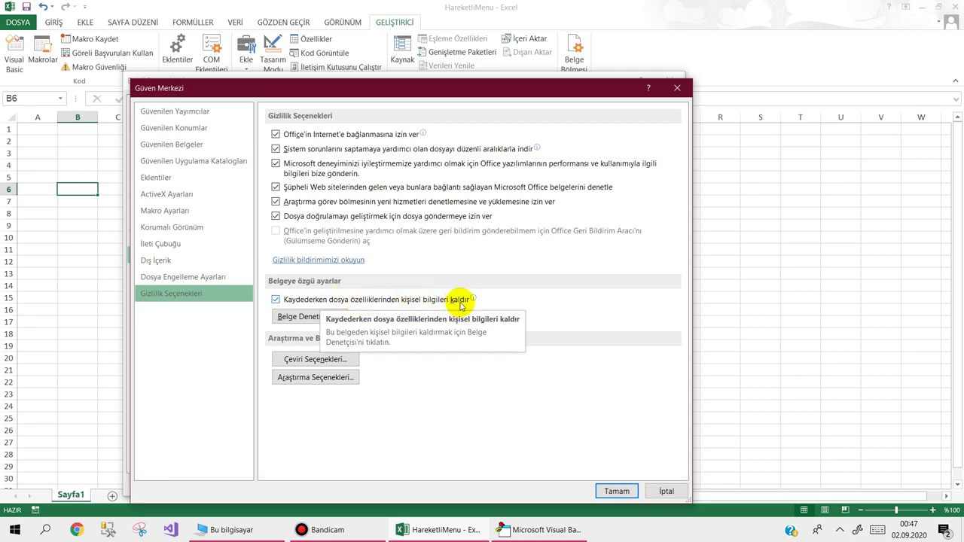
Untick removing personal information from file properties on save and confirm both dialogs.
click(275, 300)
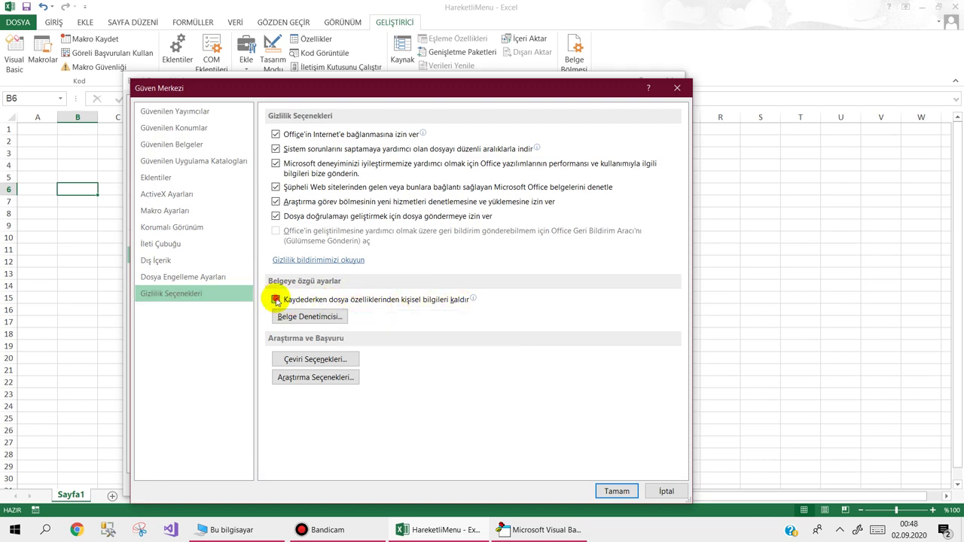
click(614, 490)
click(597, 483)
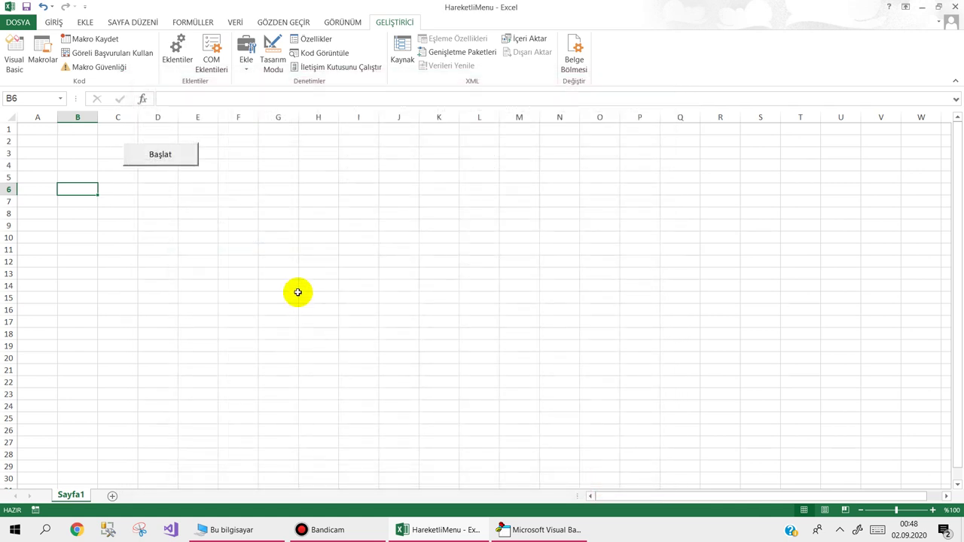
click(302, 285)
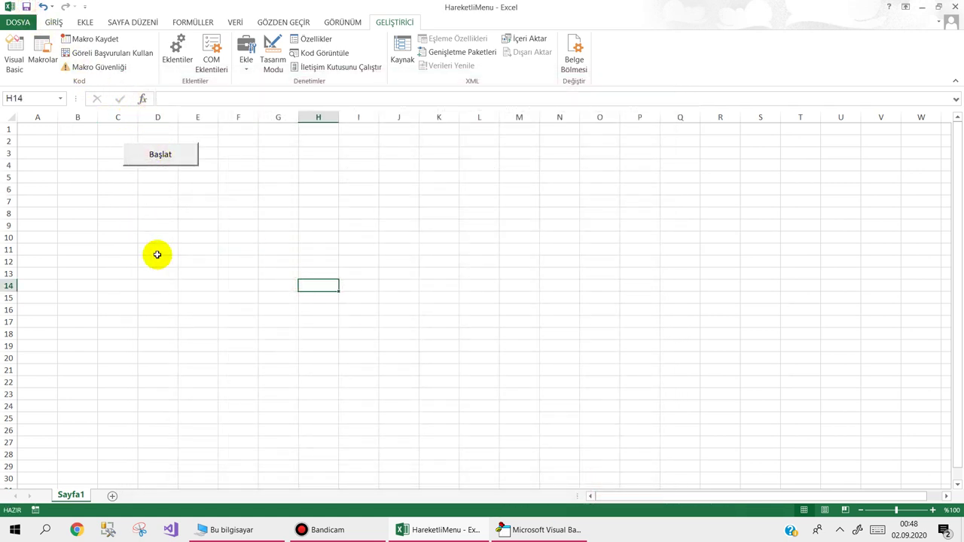
Run ANA MENÜ and open and close Personel Kayıt and Günlük Yoklama, watching the menu slide away and back.
click(158, 154)
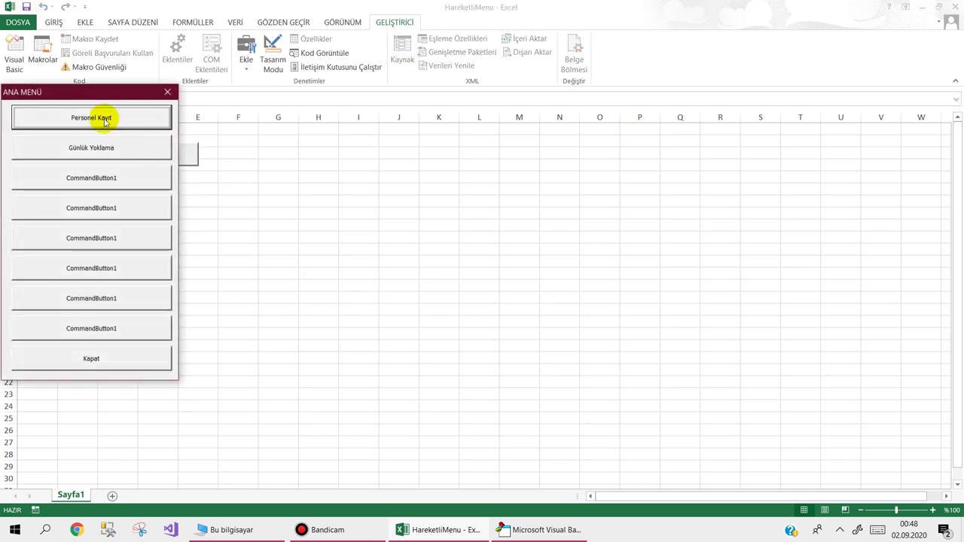
click(105, 120)
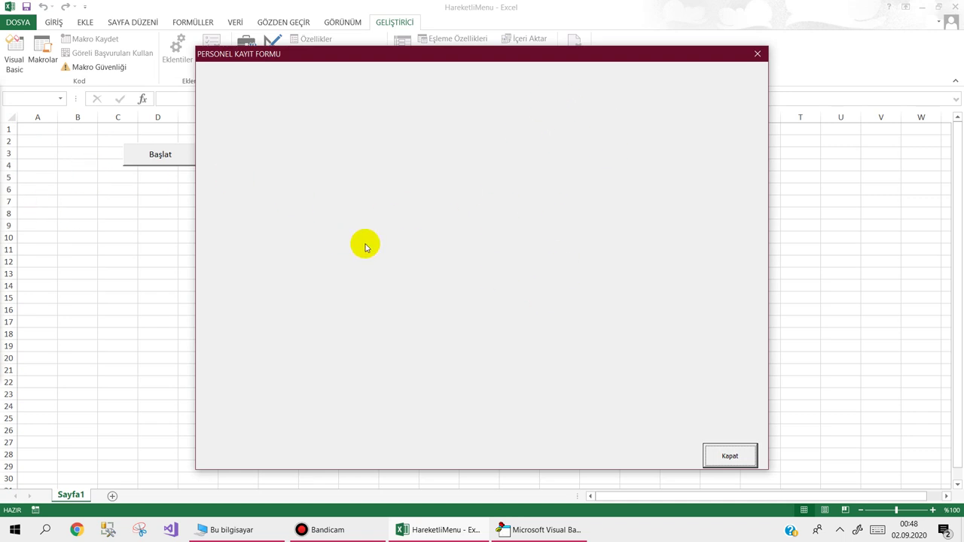
key(Escape)
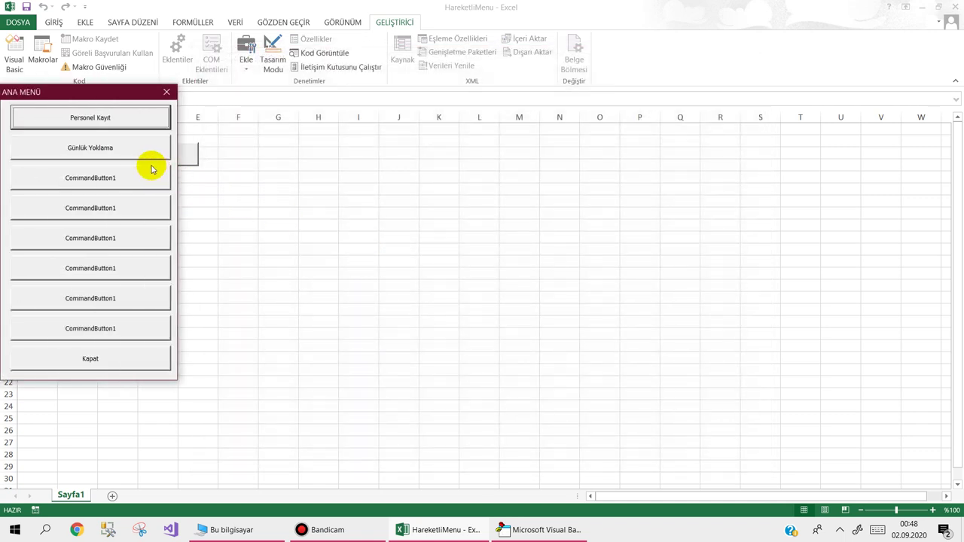
click(111, 150)
key(Escape)
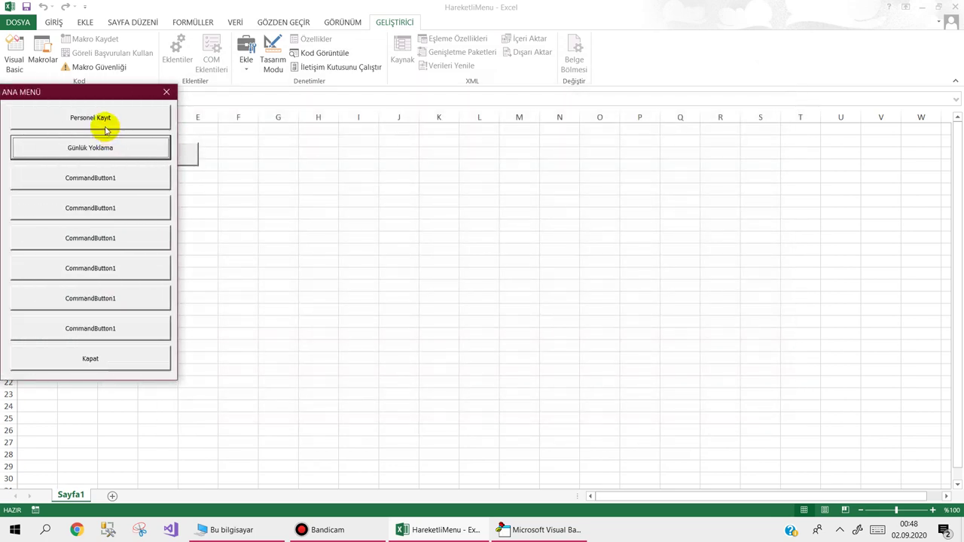
click(106, 127)
key(Escape)
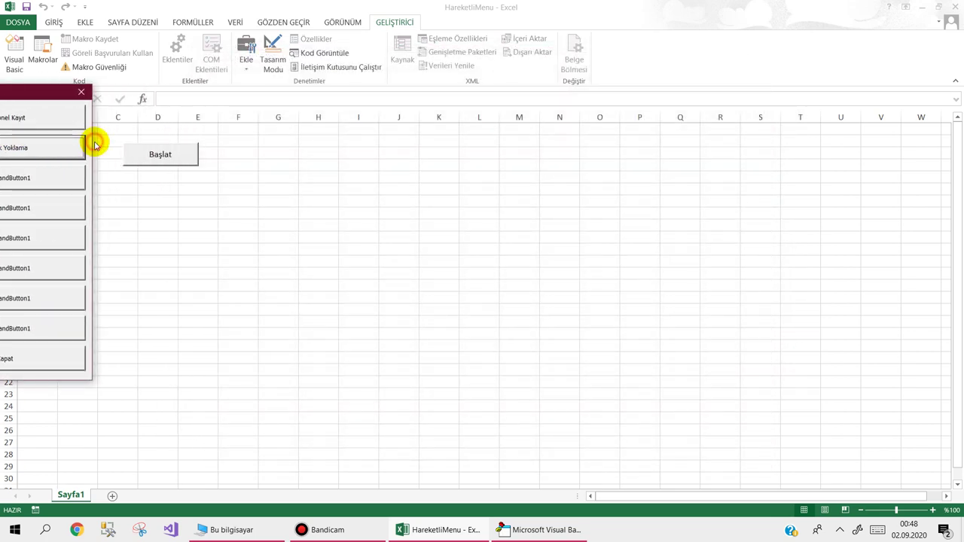
click(95, 144)
key(Escape)
click(88, 124)
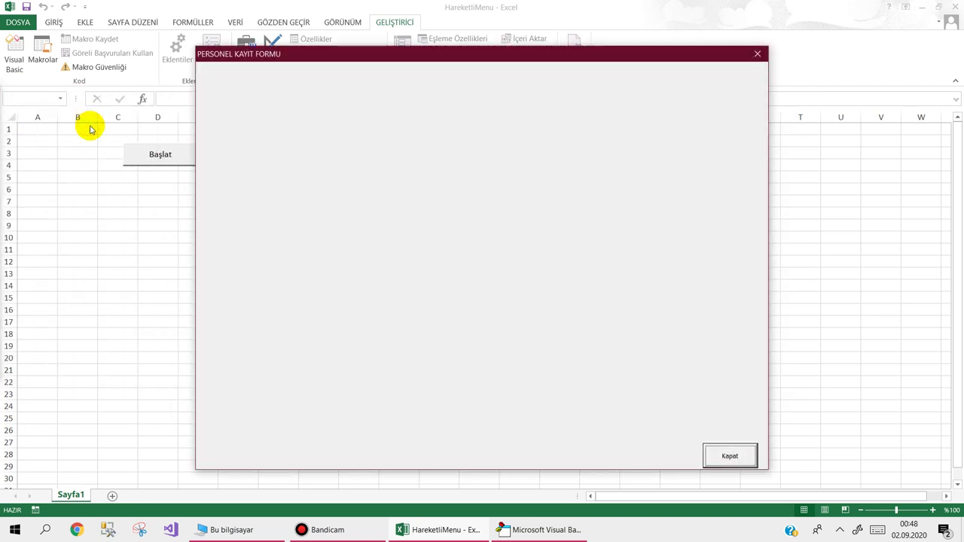
key(Escape)
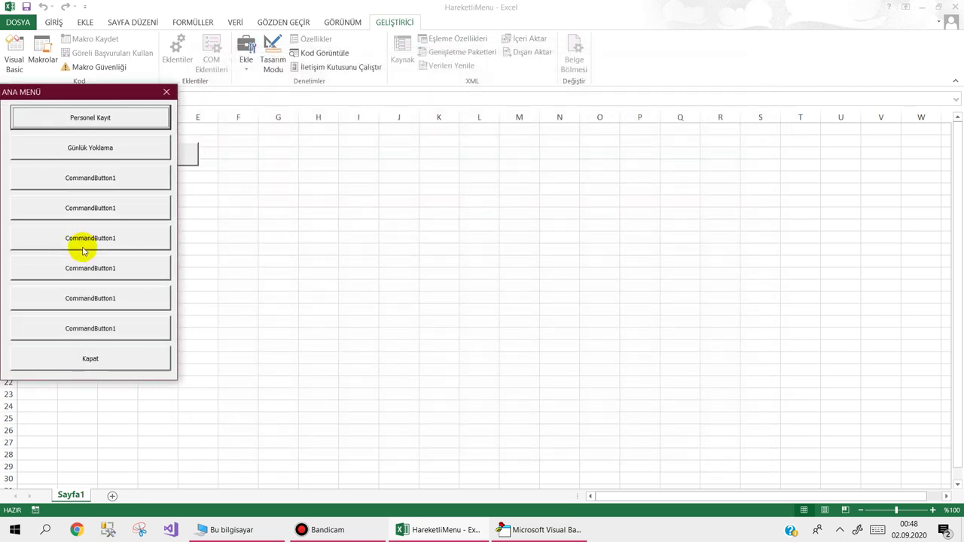
Repeat the Personel Kayıt and Günlük Yoklama open-and-close test several more times.
click(110, 120)
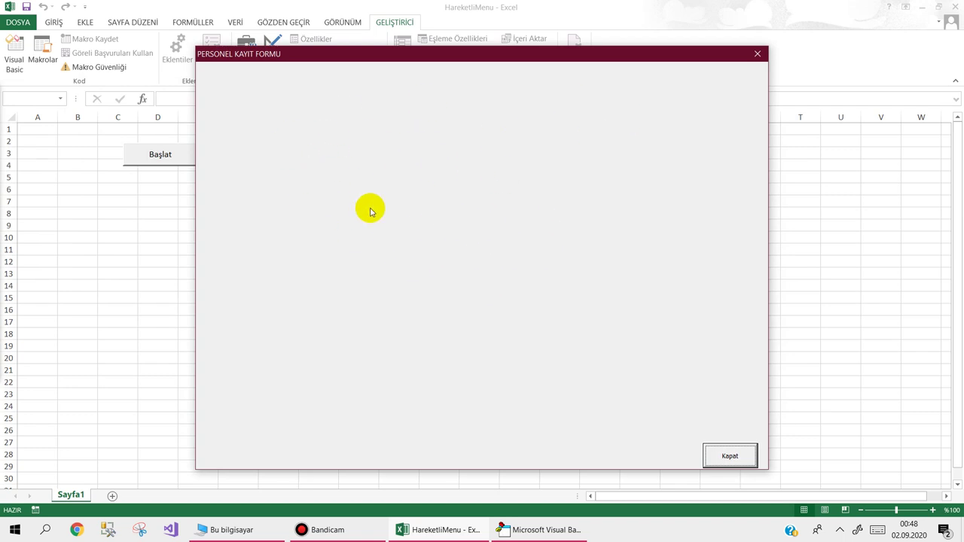
key(Escape)
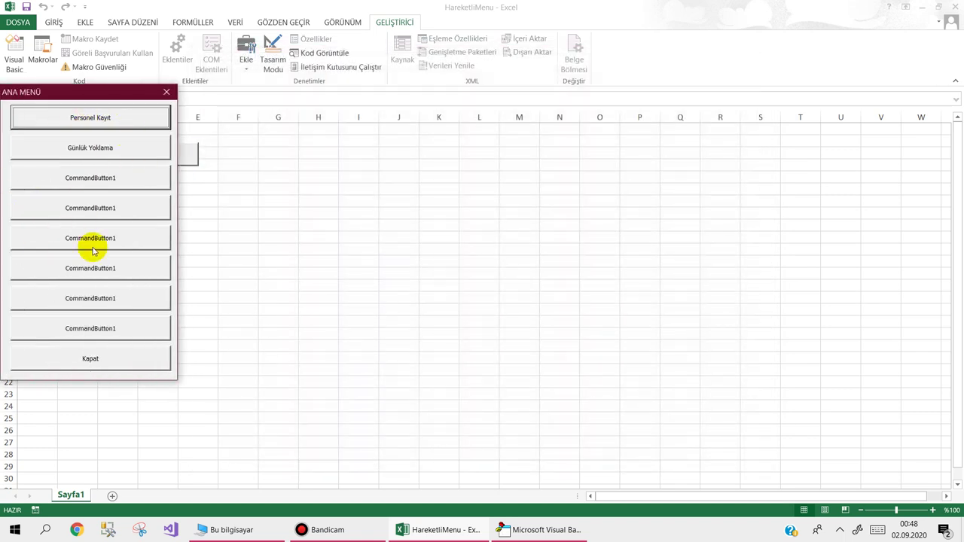
click(108, 143)
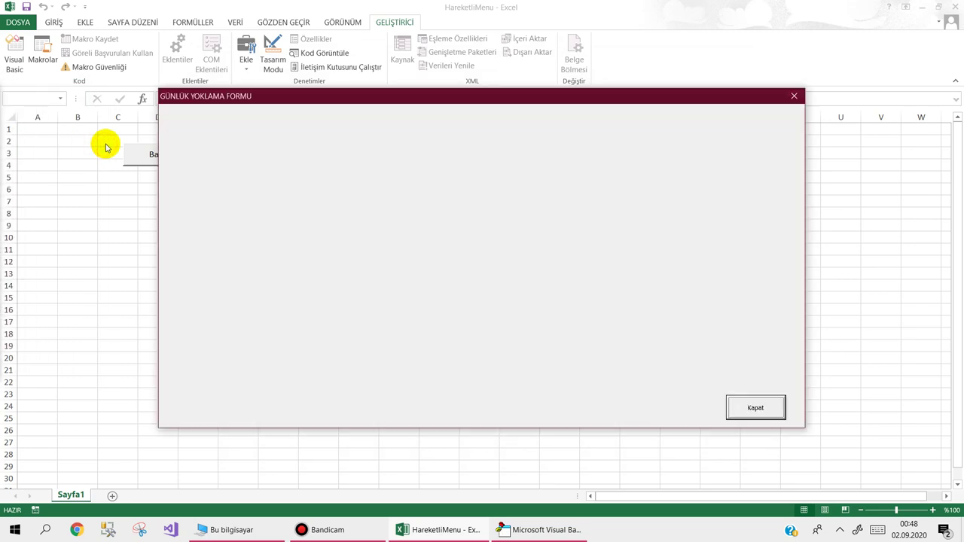
key(Escape)
click(106, 121)
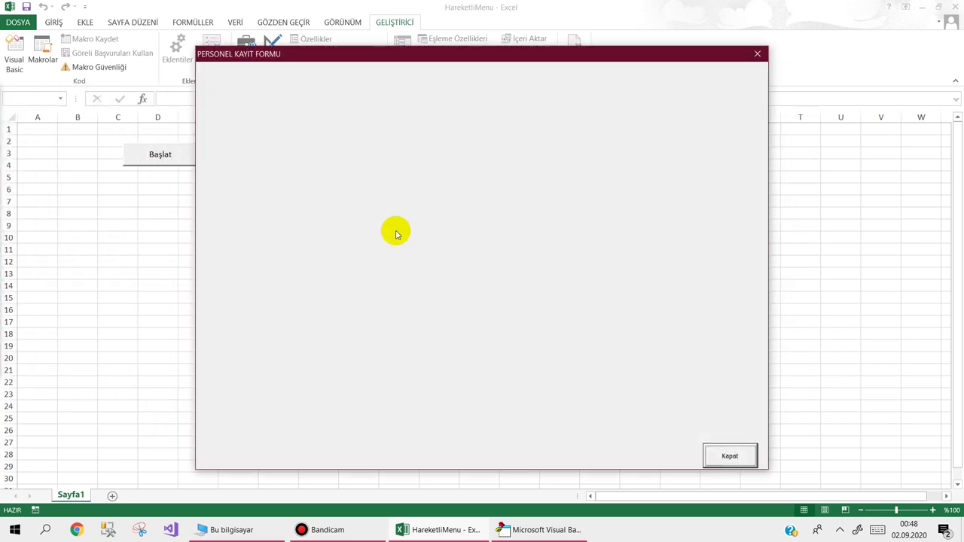
key(Escape)
click(147, 149)
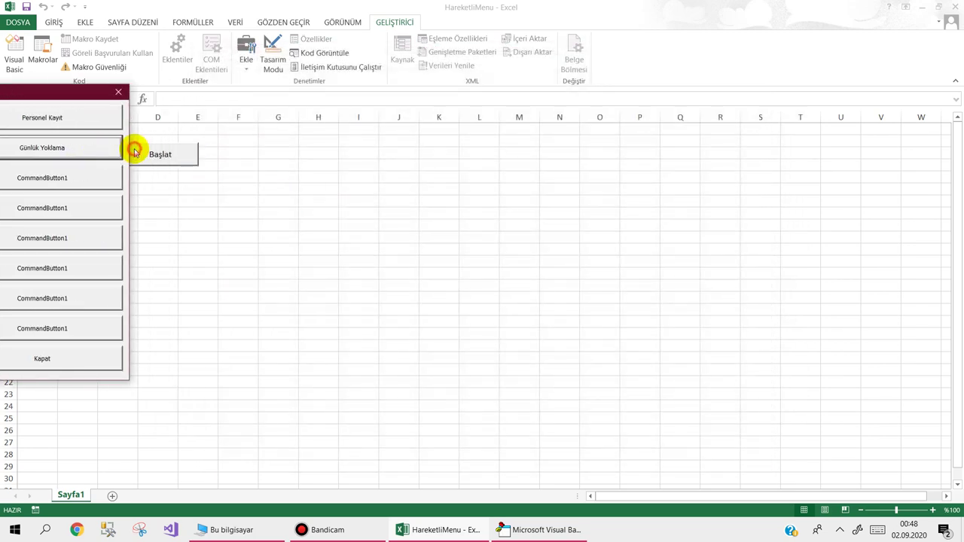
key(Escape)
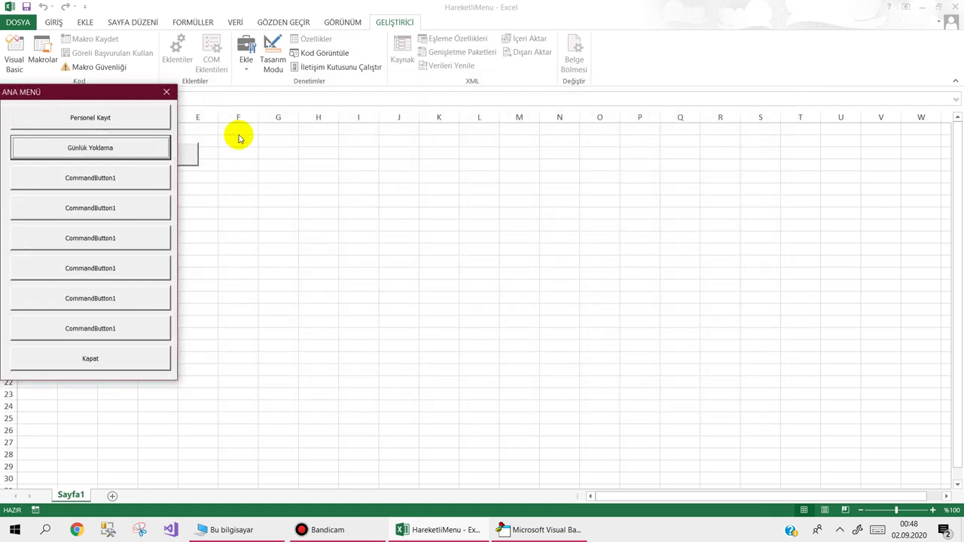
click(151, 122)
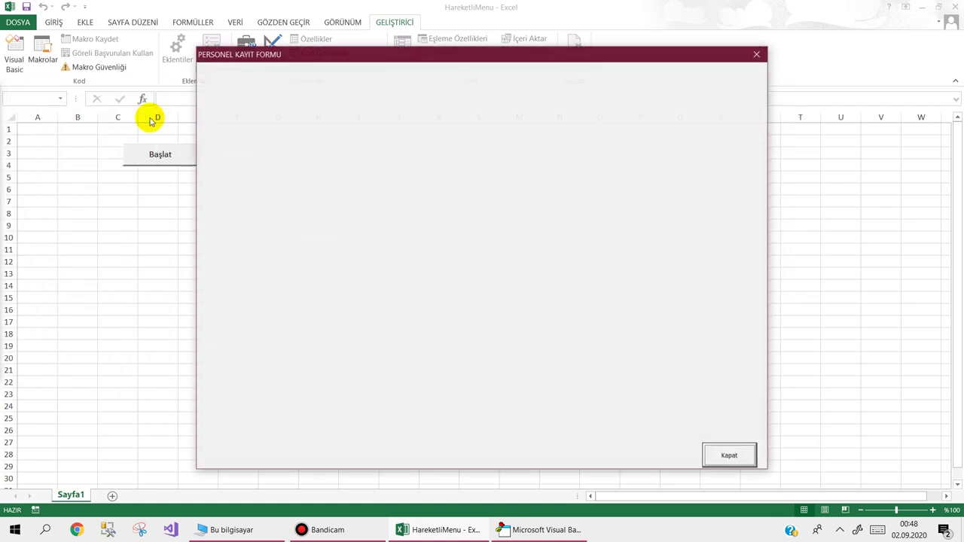
key(Escape)
click(119, 149)
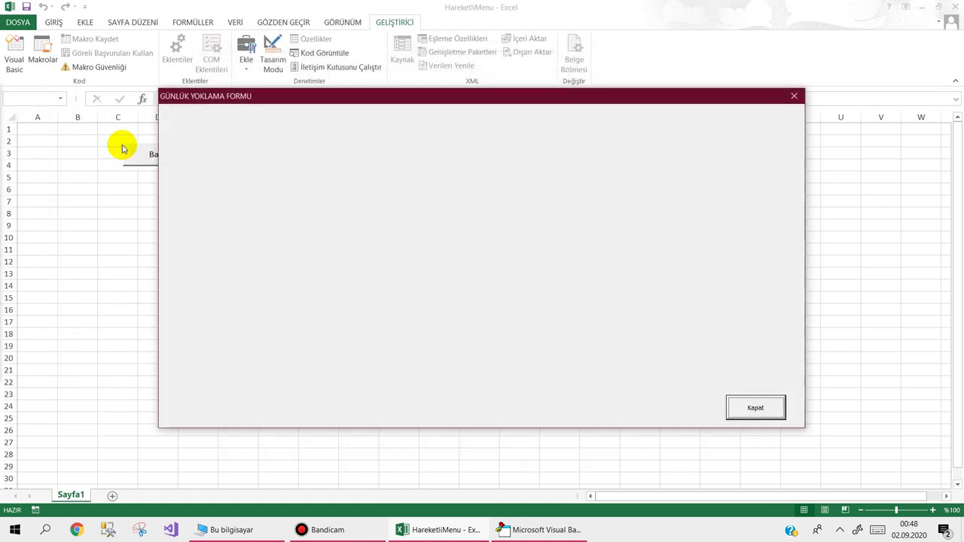
key(Escape)
Close the ANA MENÜ form and exit Excel with the HareketliMenu workbook.
click(112, 359)
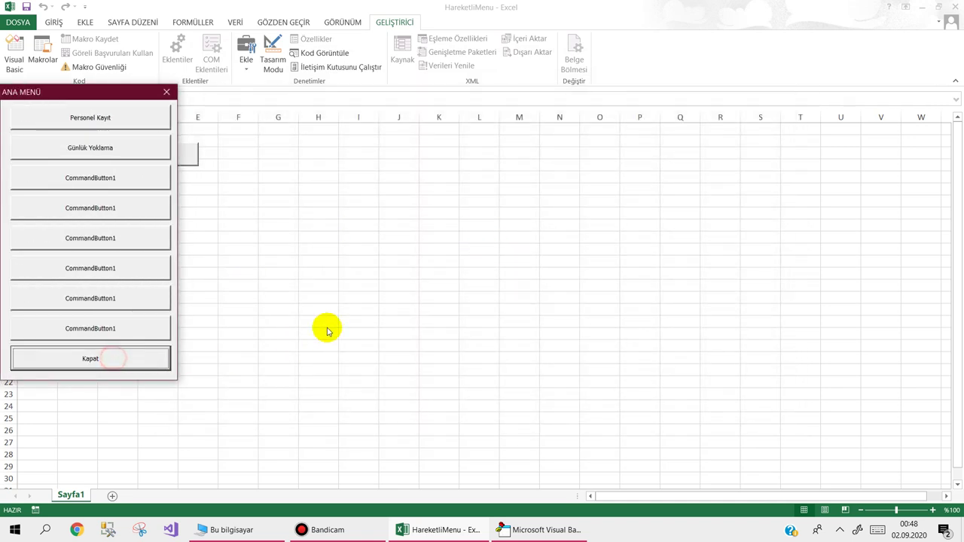
click(167, 92)
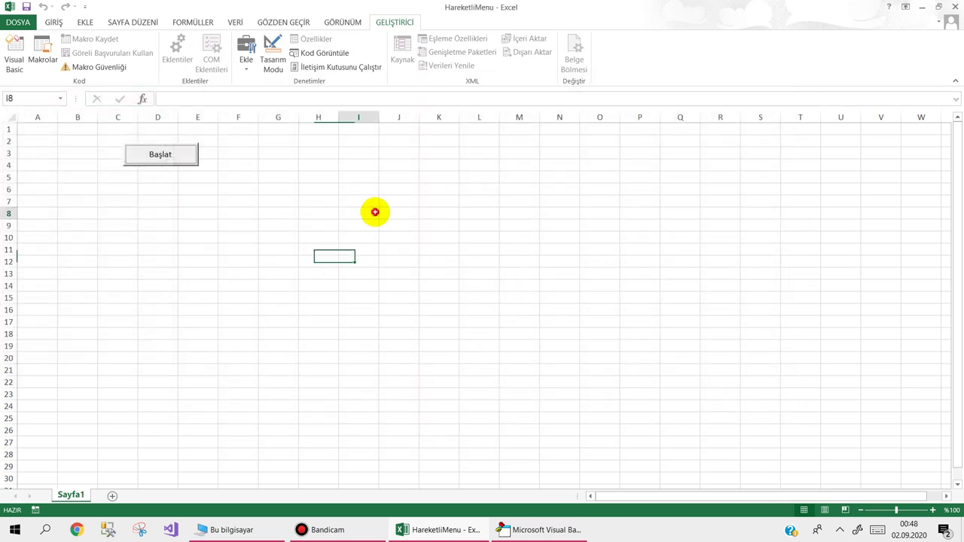
click(372, 213)
click(954, 8)
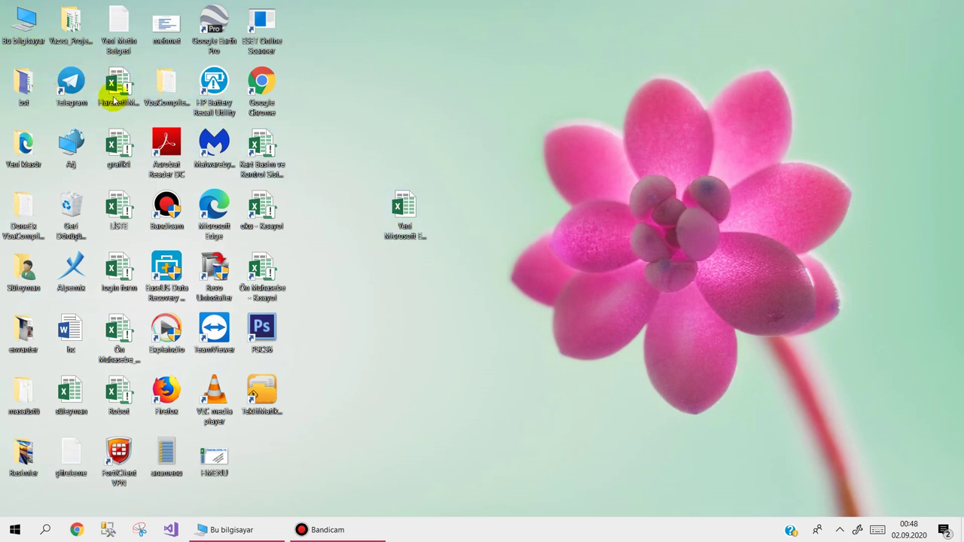
From Bu bilgisayar, open the Bst Tekstil workbook in the Tekstil folder on Yeni Birim (F:).
click(25, 32)
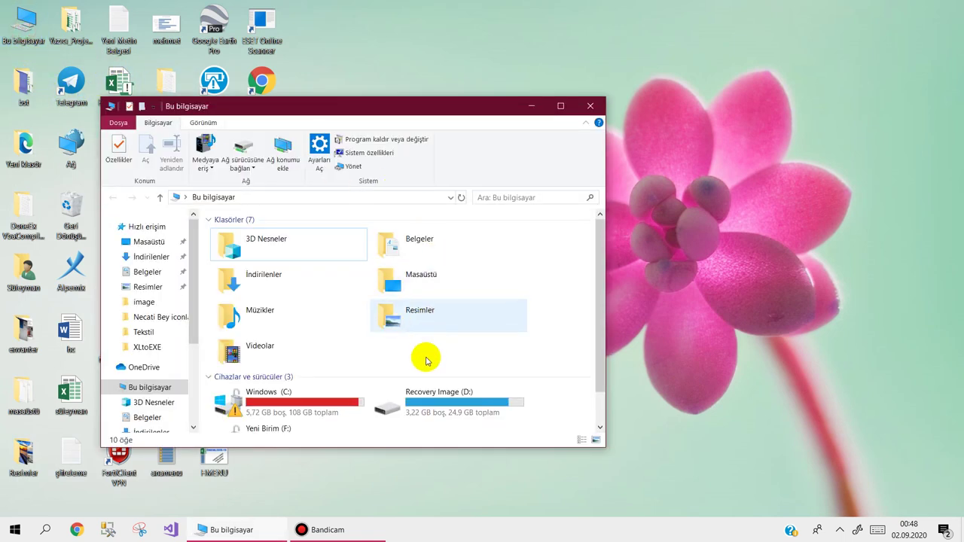
click(560, 106)
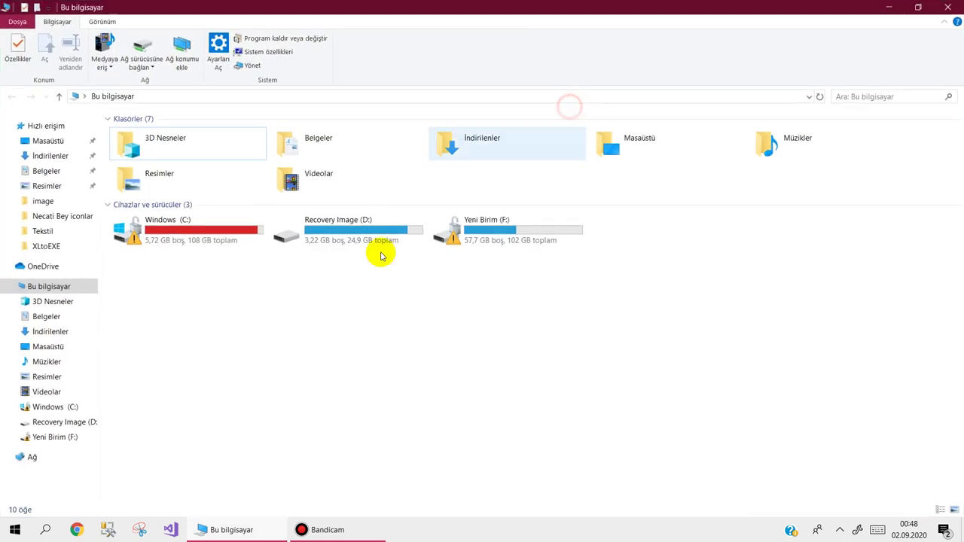
click(519, 230)
double_click(520, 230)
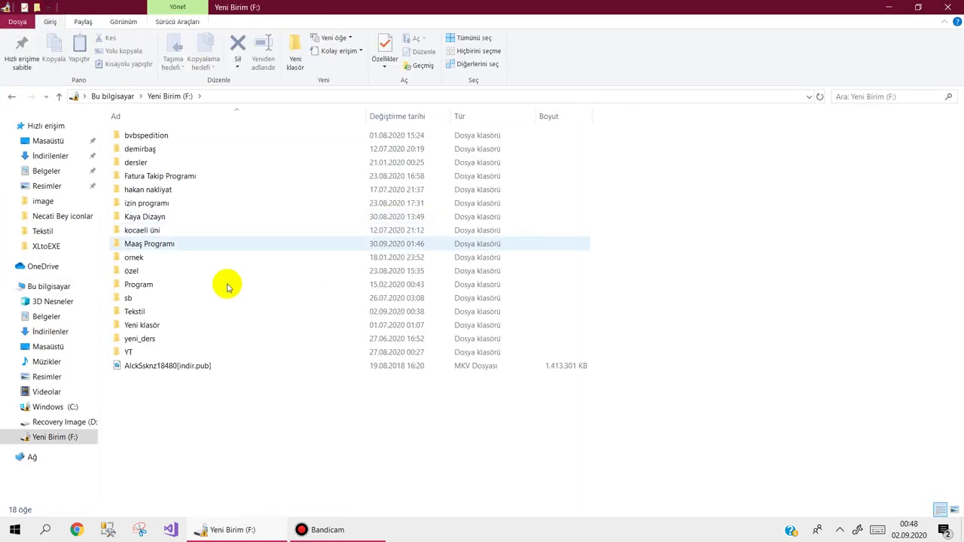
double_click(137, 312)
double_click(132, 150)
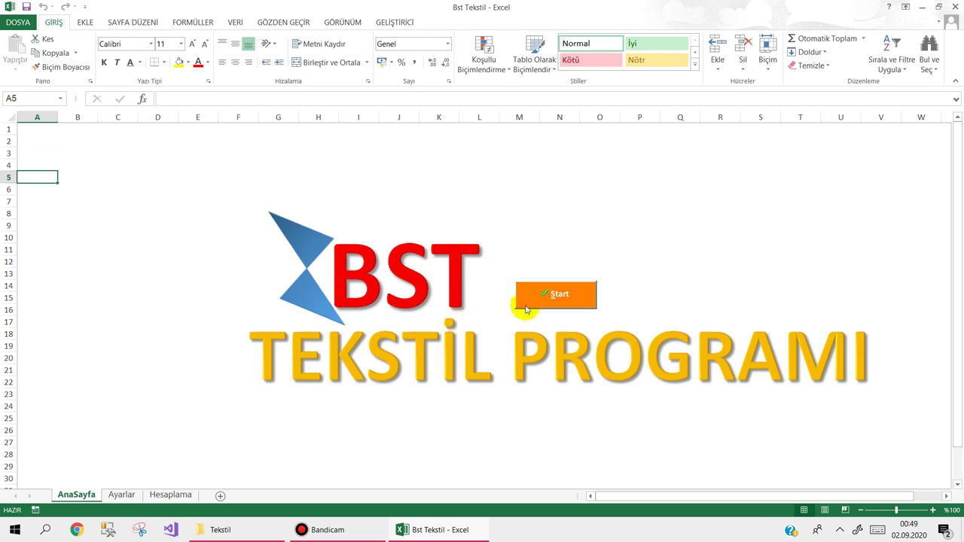
Start the BST Tekstil main menu and open and close the personnel list and new record form.
click(552, 296)
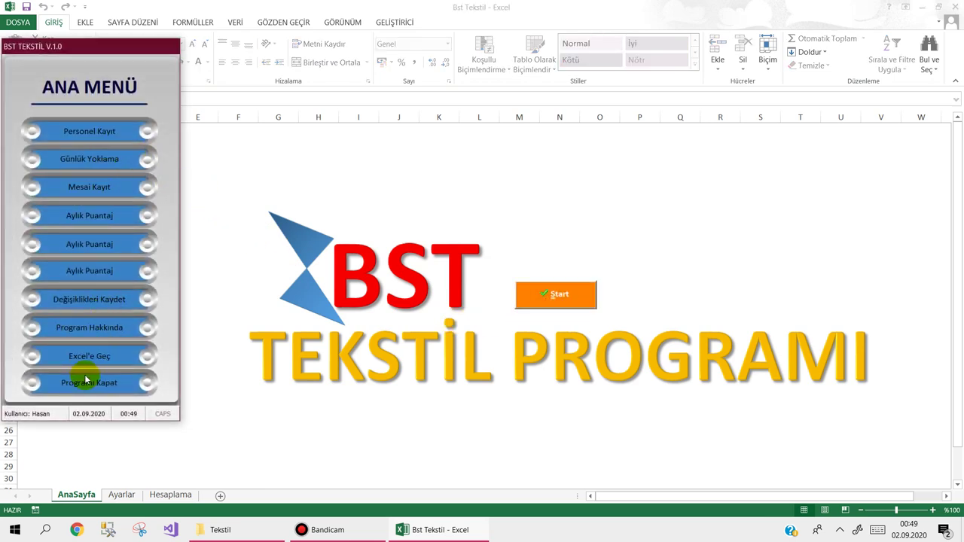
click(83, 139)
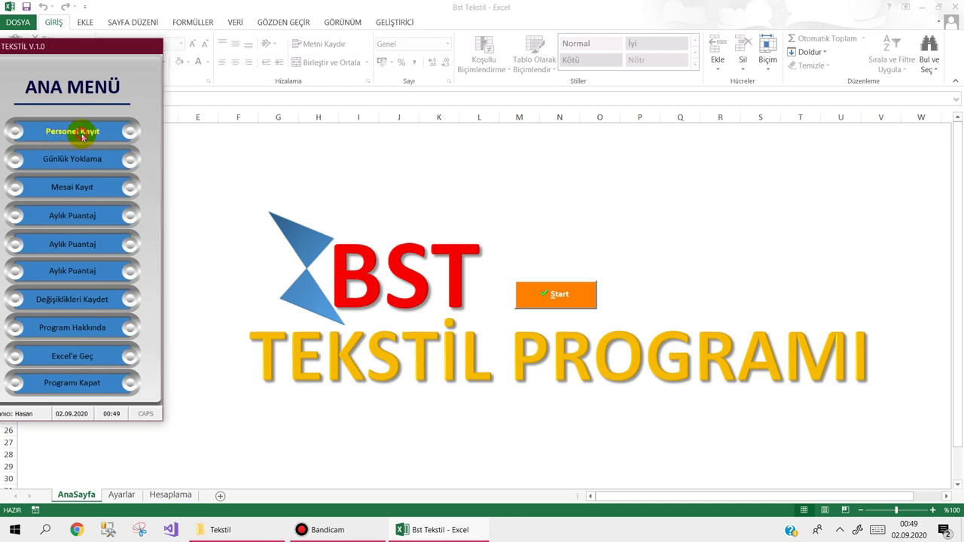
click(682, 52)
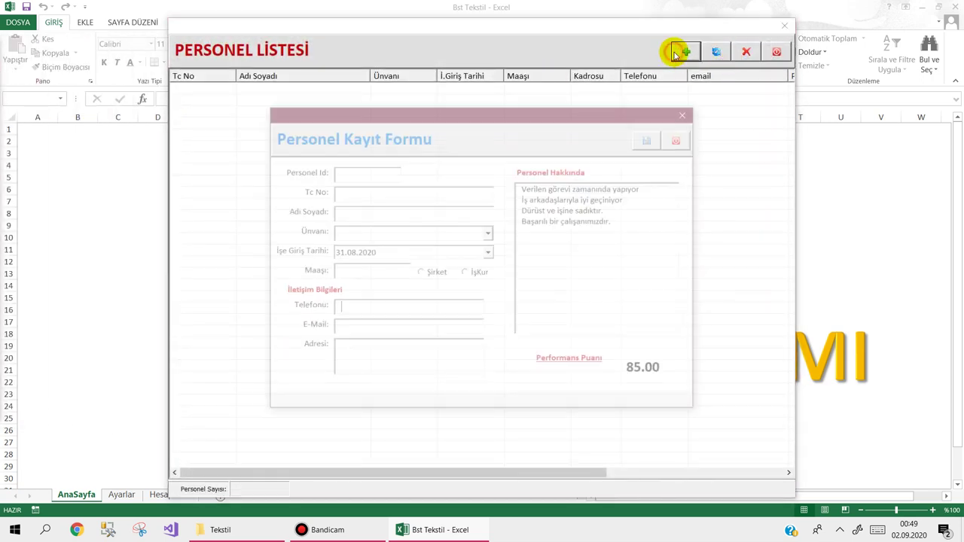
click(678, 138)
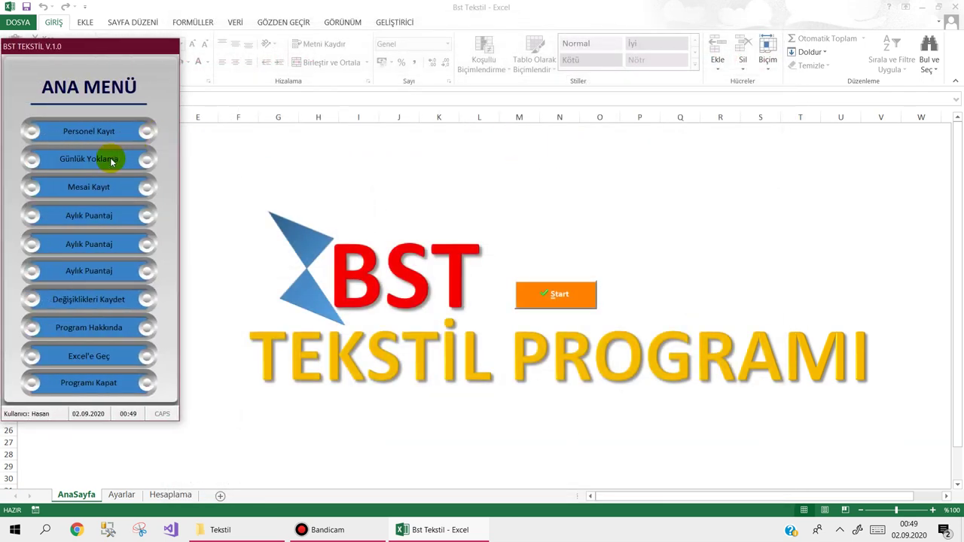
click(99, 359)
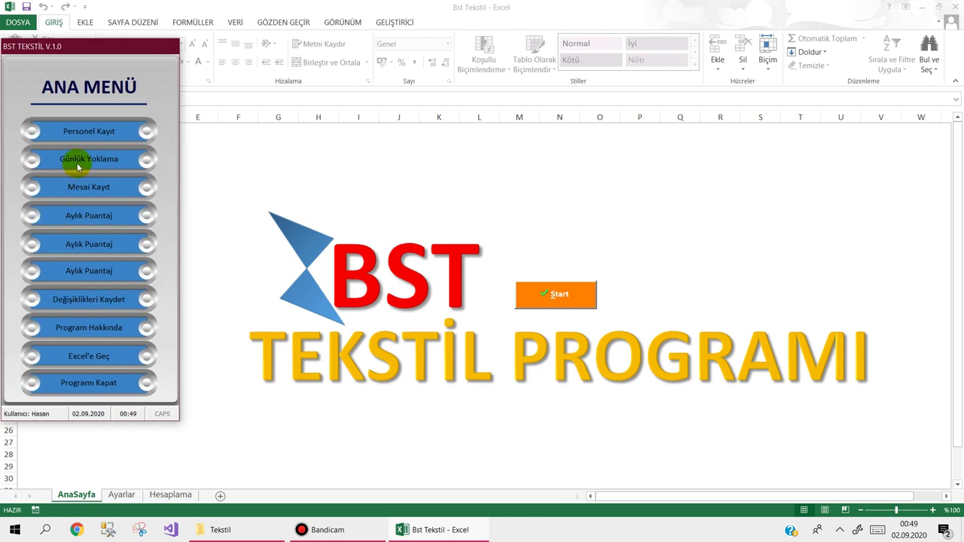
click(88, 133)
Move the menu lower, dismiss the Excel'e Geç password prompt, reopen the personnel list, then select Programı Kapat.
mouse_move(95, 52)
mouse_down()
mouse_move(129, 97)
mouse_move(94, 91)
mouse_up()
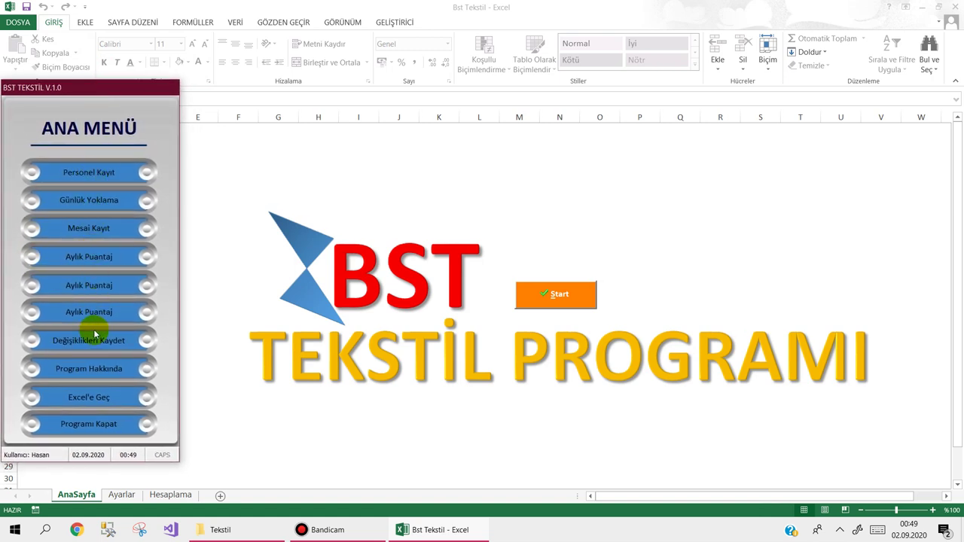
click(91, 399)
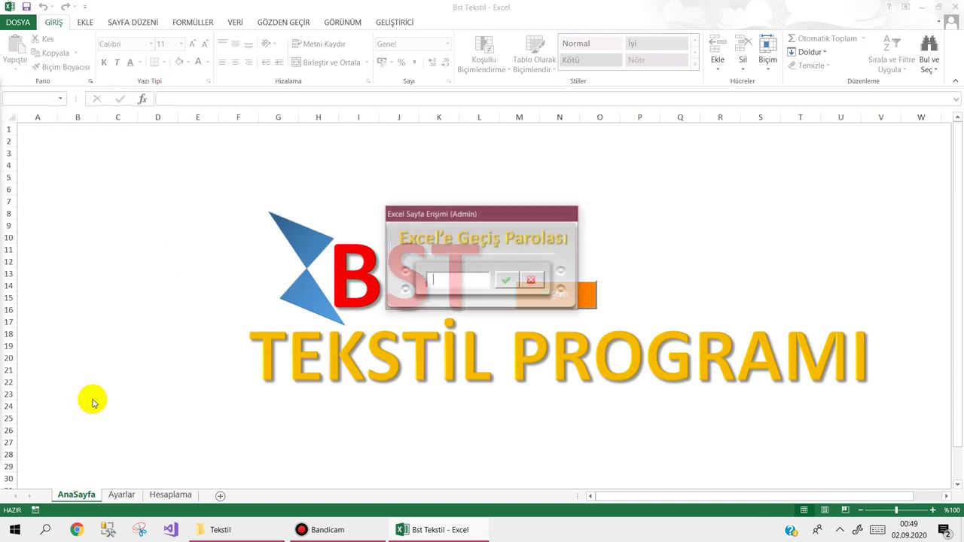
key(Escape)
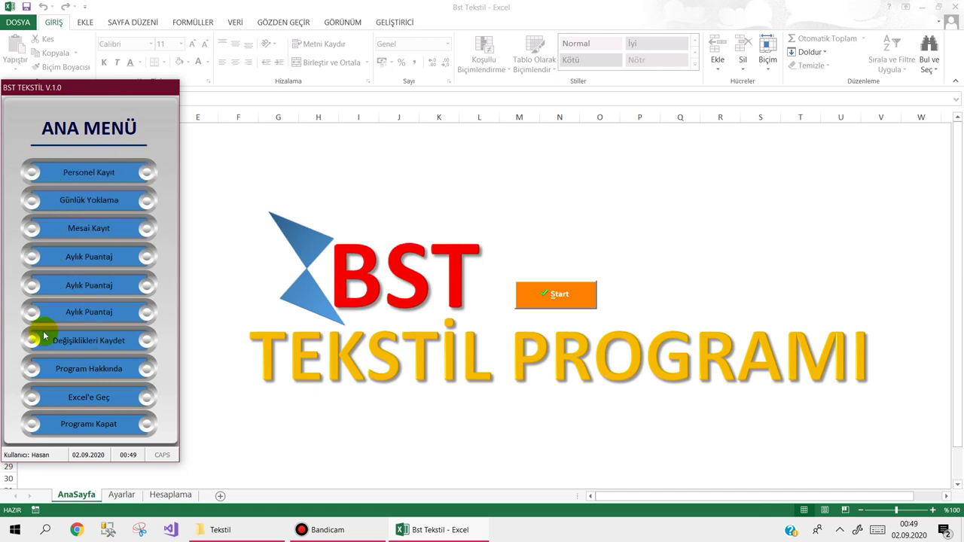
click(88, 173)
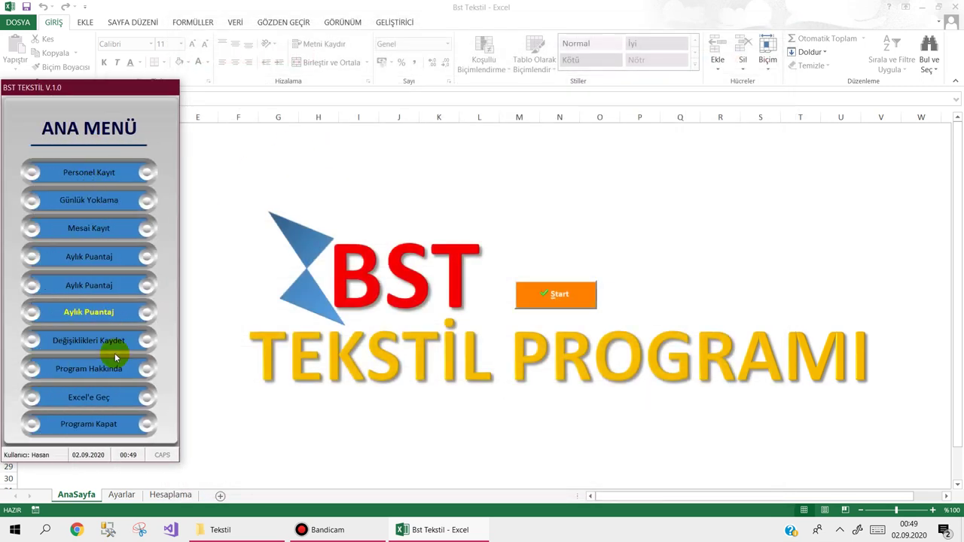
click(109, 423)
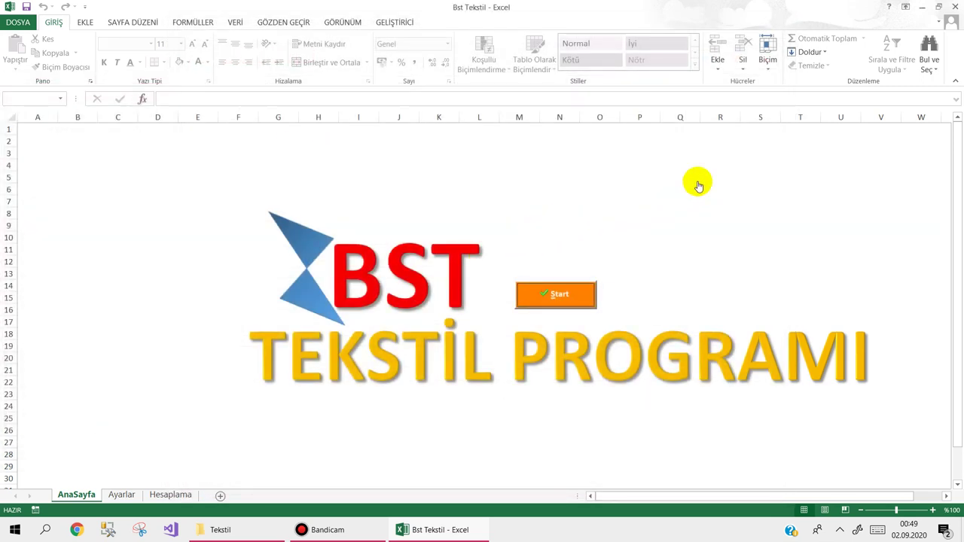
Close Excel and the Tekstil folder window, leaving only the Bandicam window over the desktop.
click(955, 7)
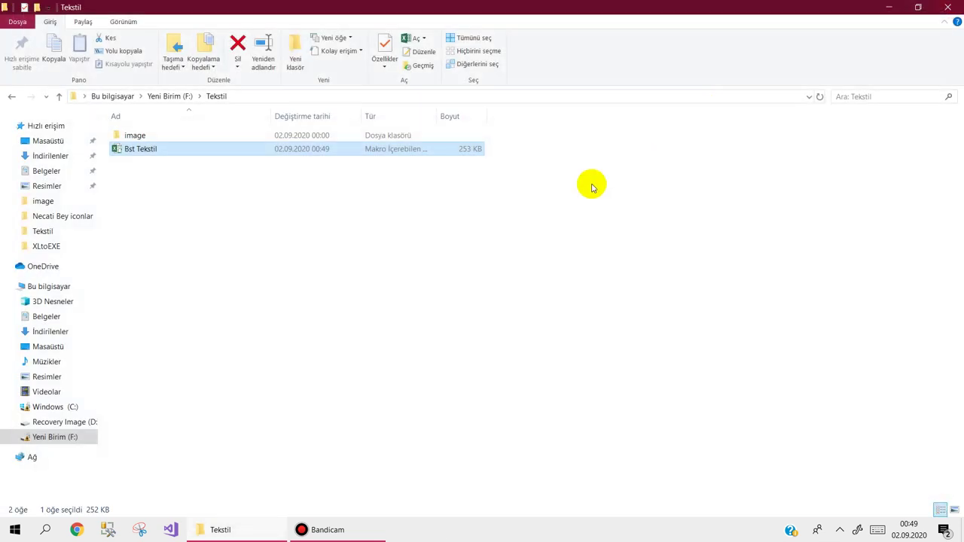
click(321, 530)
click(405, 231)
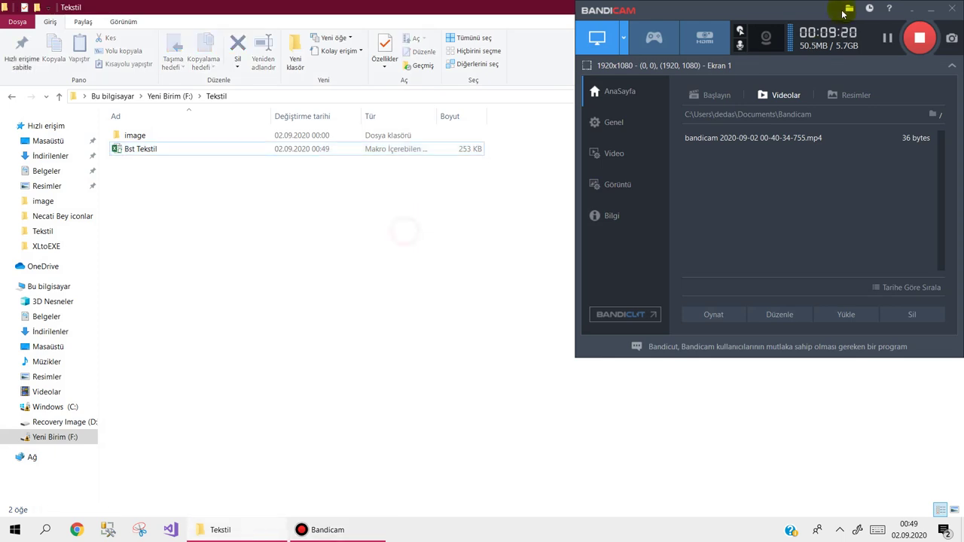
click(5, 6)
click(30, 85)
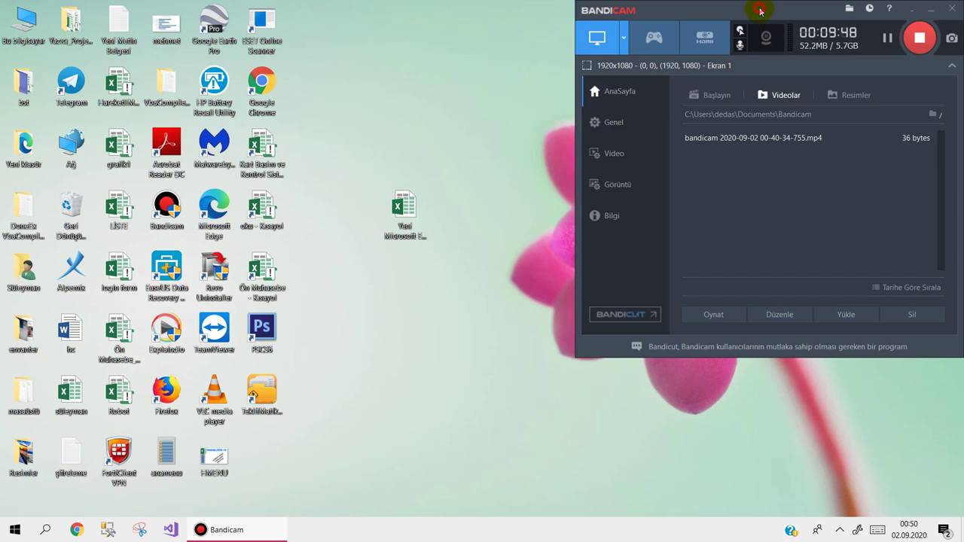
drag(761, 10, 762, 11)
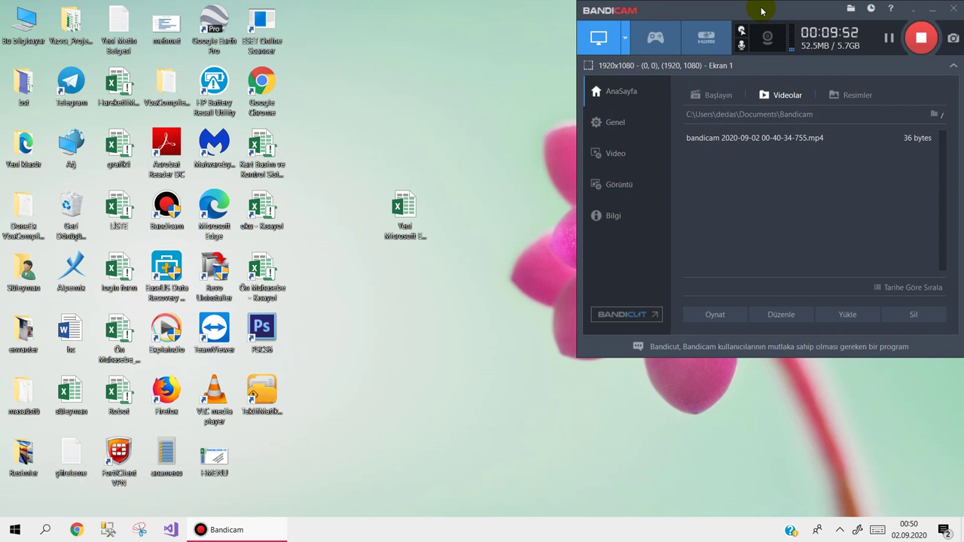